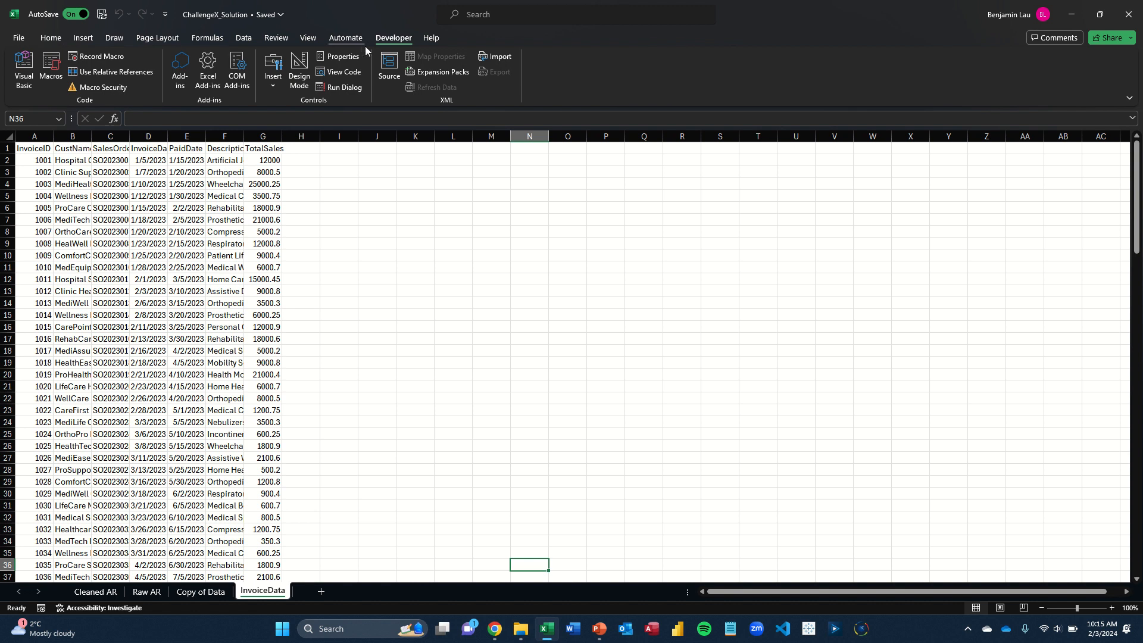
Open the Visual Basic editor and import the file If_You_Use_Your_Mouse.bas into the ChallengeX_Solution workbook's project
{"action": "left_click", "coordinate": [25, 71]}
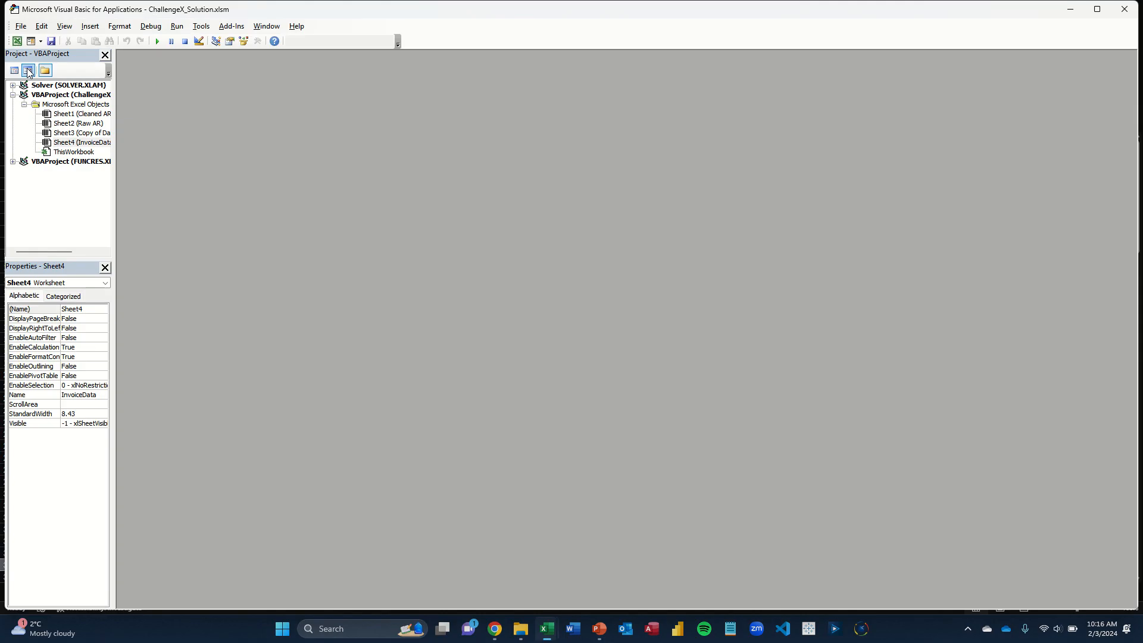
{"action": "left_click", "coordinate": [86, 154]}
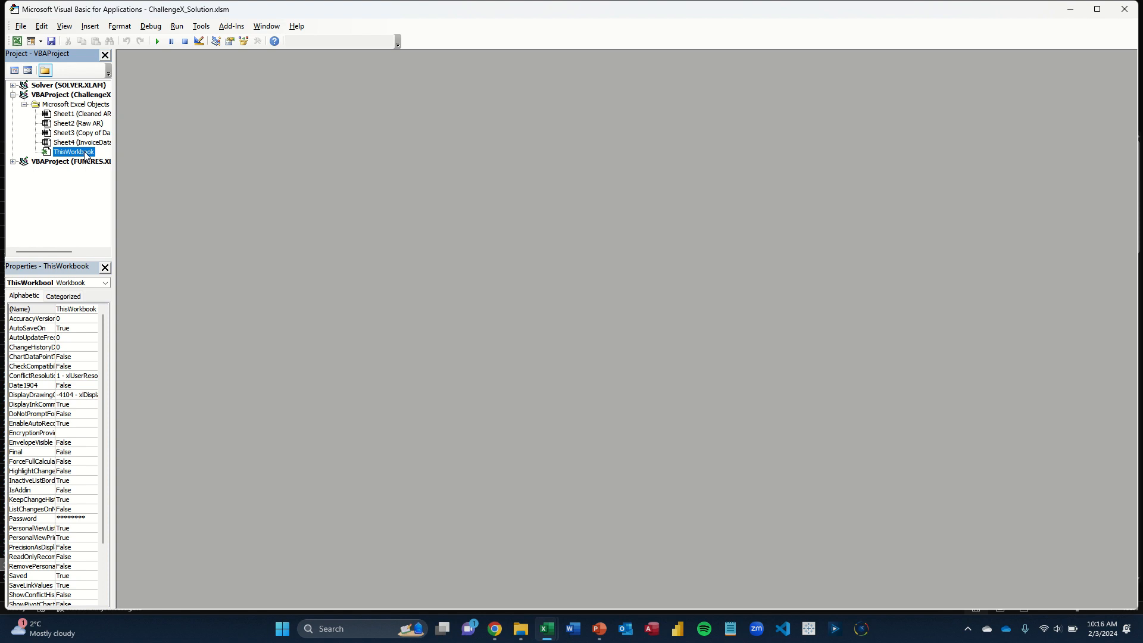
{"action": "right_click", "coordinate": [86, 155]}
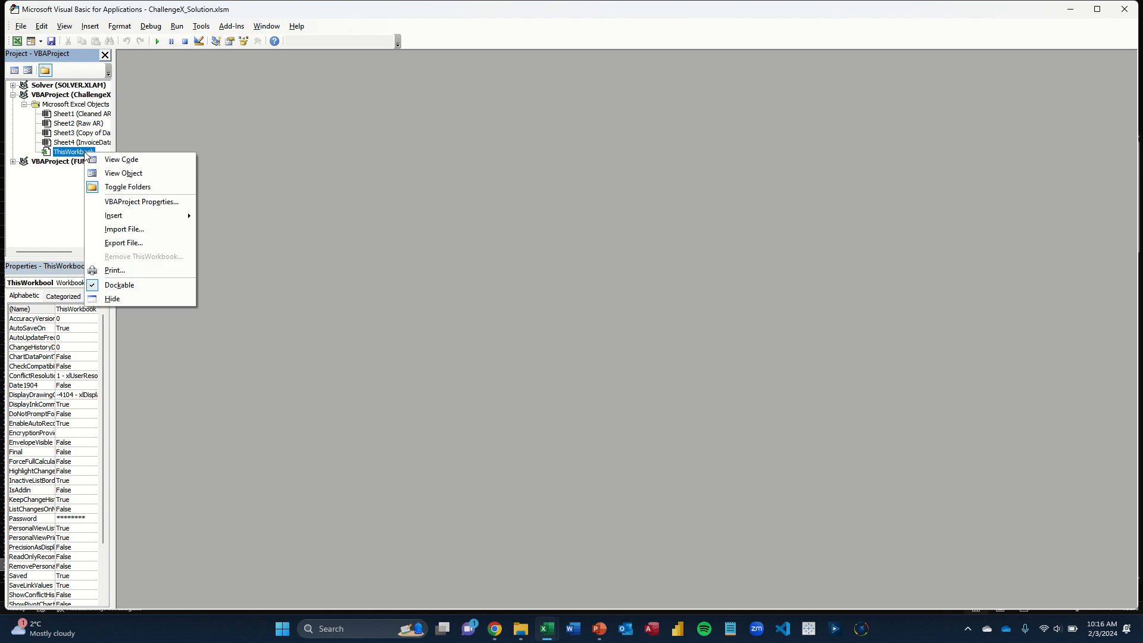
{"action": "left_click", "coordinate": [151, 235]}
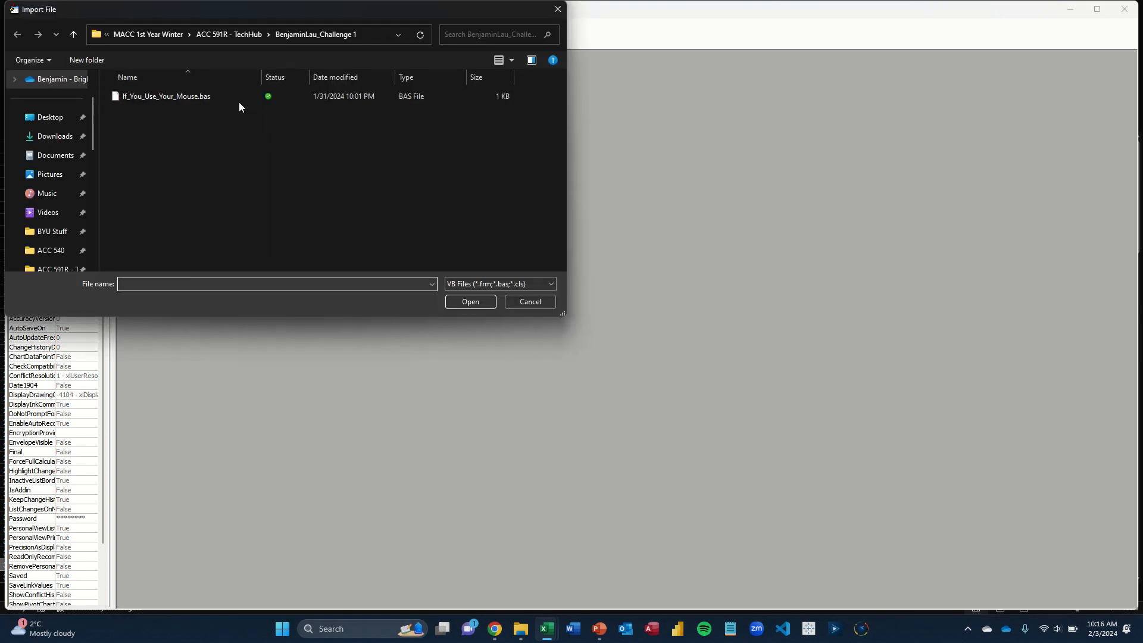
{"action": "left_click", "coordinate": [231, 98]}
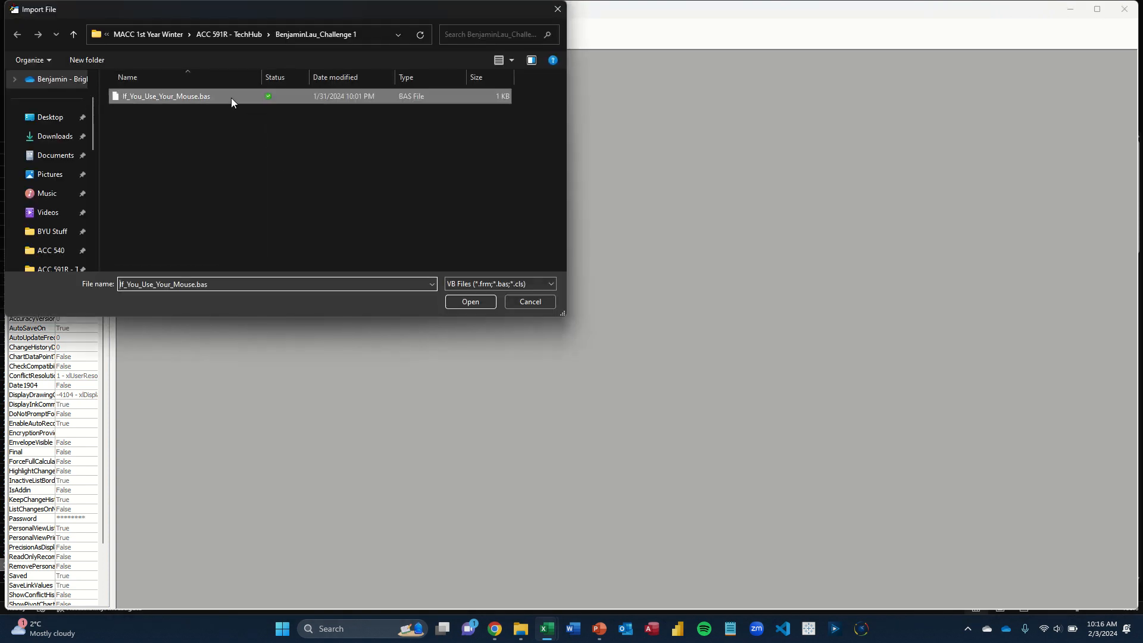
{"action": "left_click", "coordinate": [470, 302]}
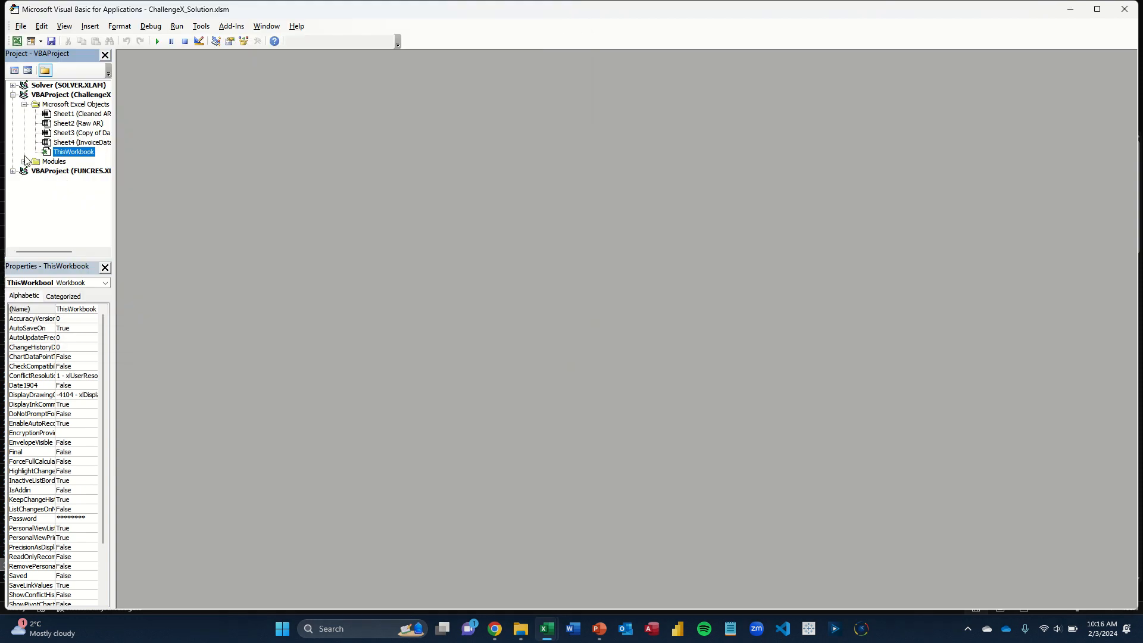
View the code of the imported Module1 and return to the worksheet
{"action": "left_click", "coordinate": [24, 161]}
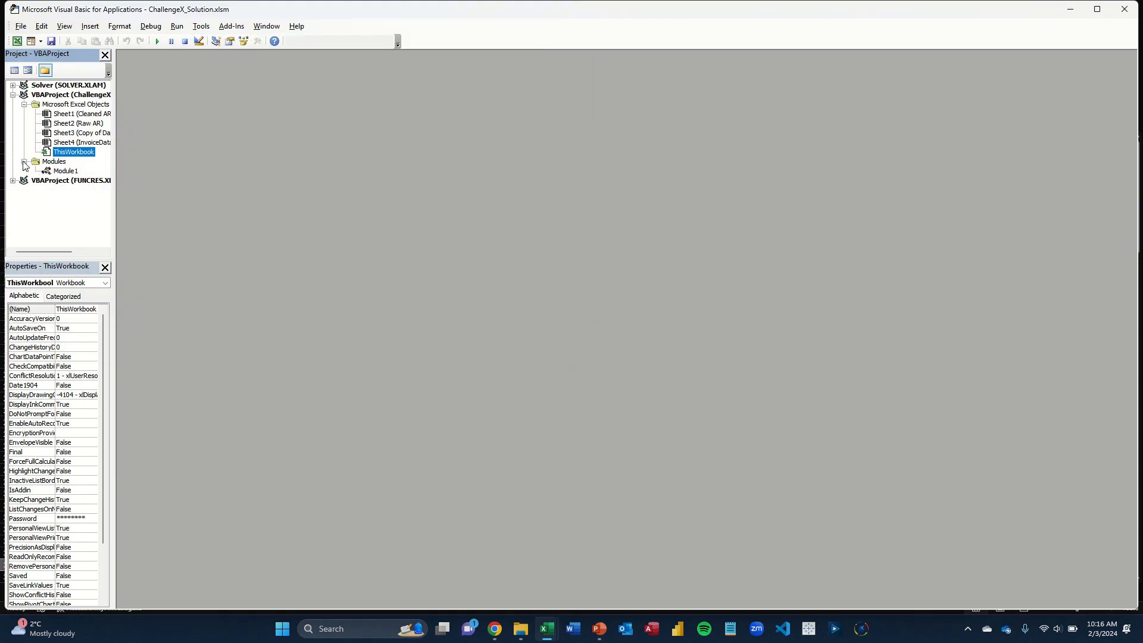
{"action": "double_click", "coordinate": [65, 171]}
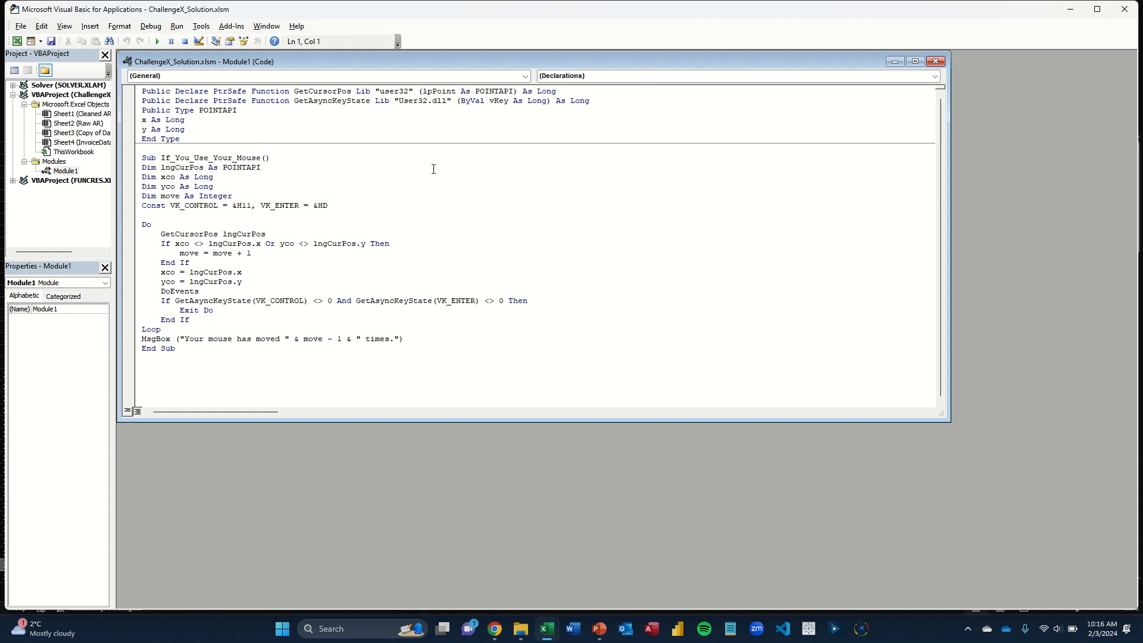
{"action": "left_click", "coordinate": [1072, 10]}
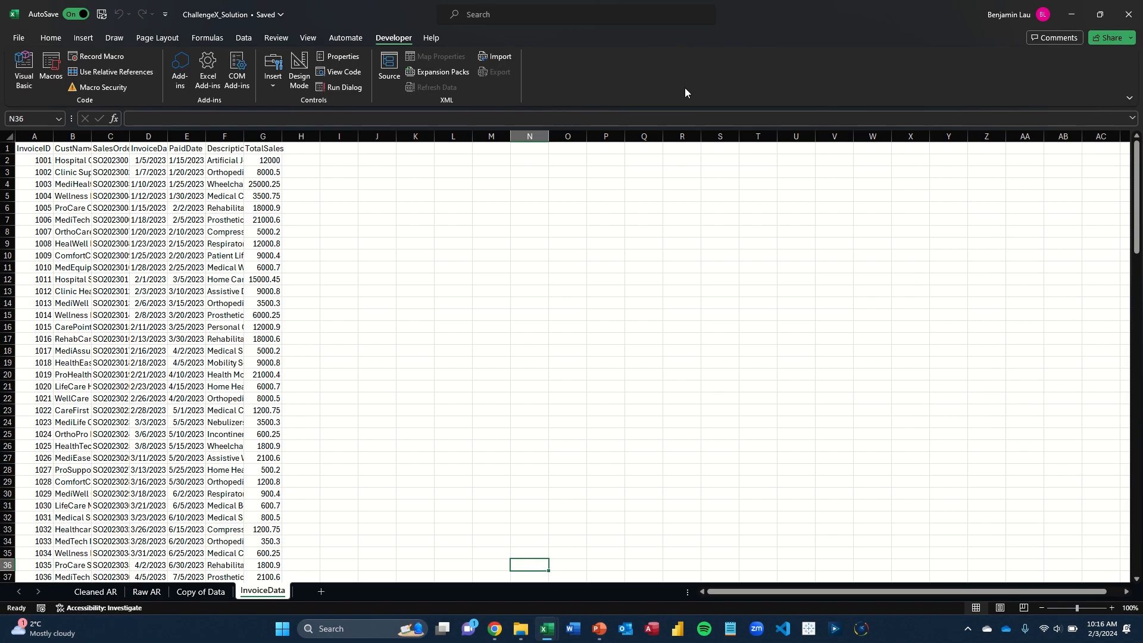
Check the shortcut key and description options of the If_You_Use_Your_Mouse macro and dismiss its mouse-movement message
{"action": "left_click", "coordinate": [51, 70]}
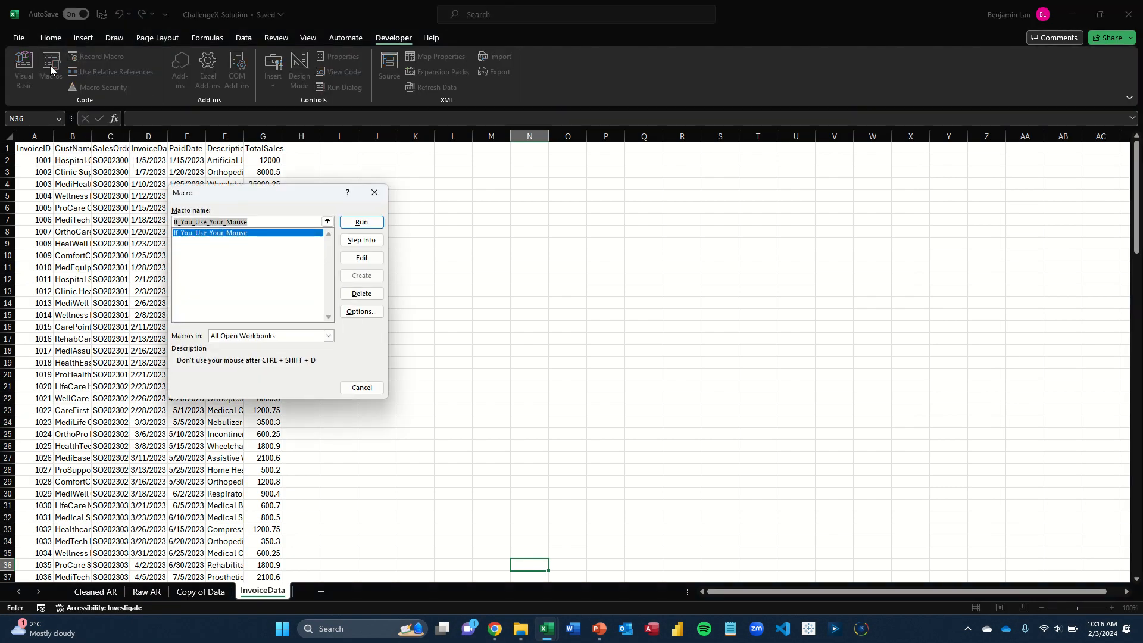
{"action": "left_click", "coordinate": [258, 239]}
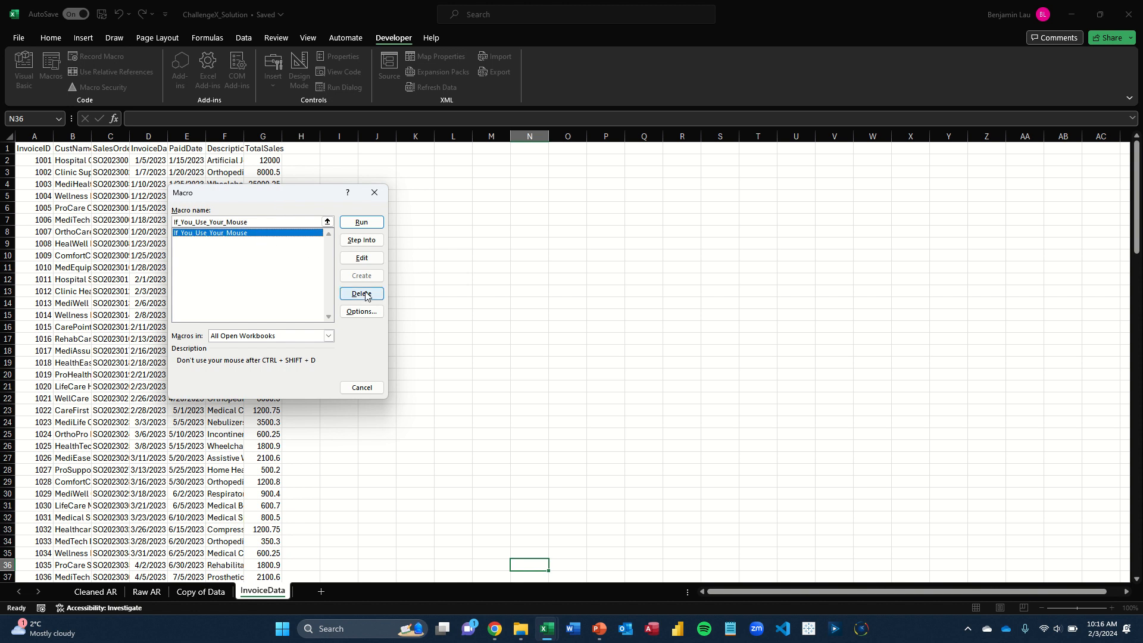
{"action": "left_click", "coordinate": [361, 311]}
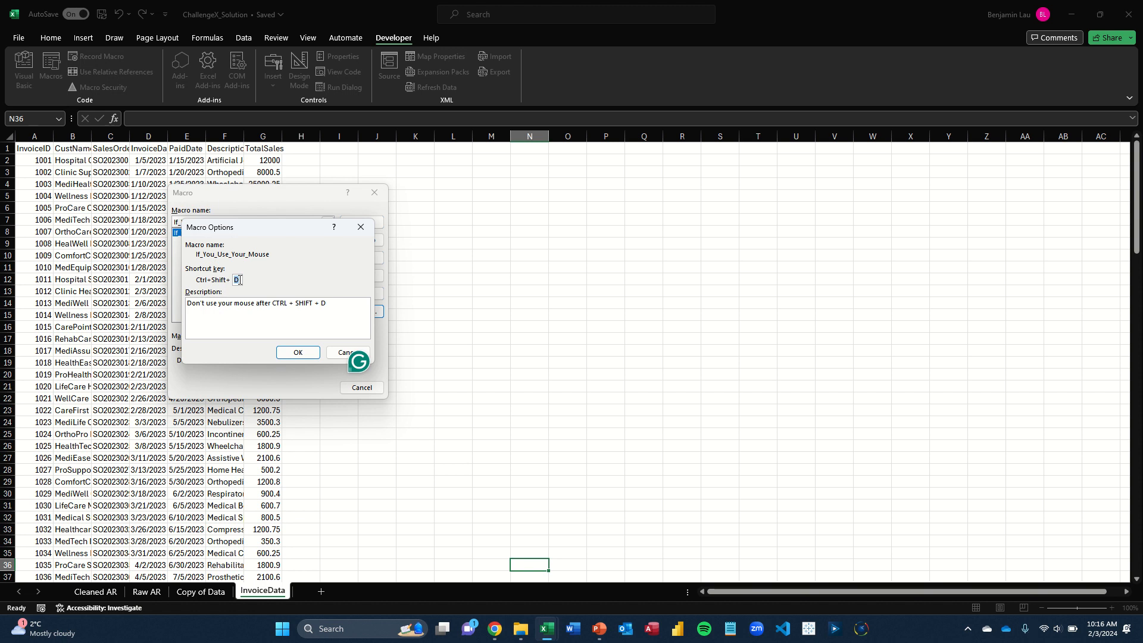
{"action": "left_click", "coordinate": [294, 355]}
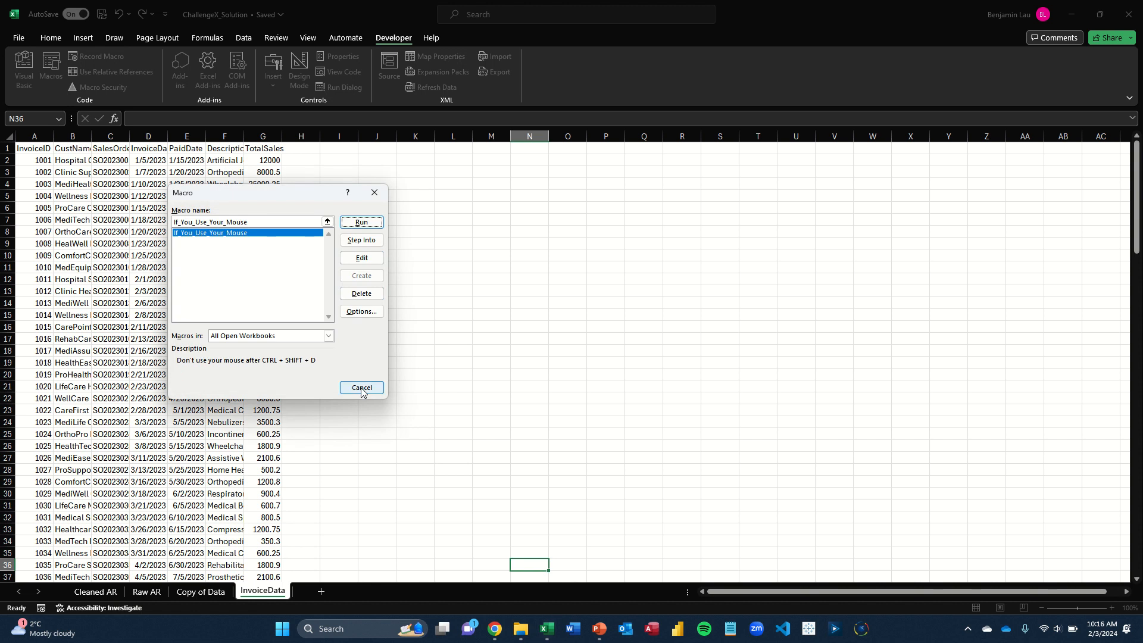
{"action": "left_click", "coordinate": [380, 188]}
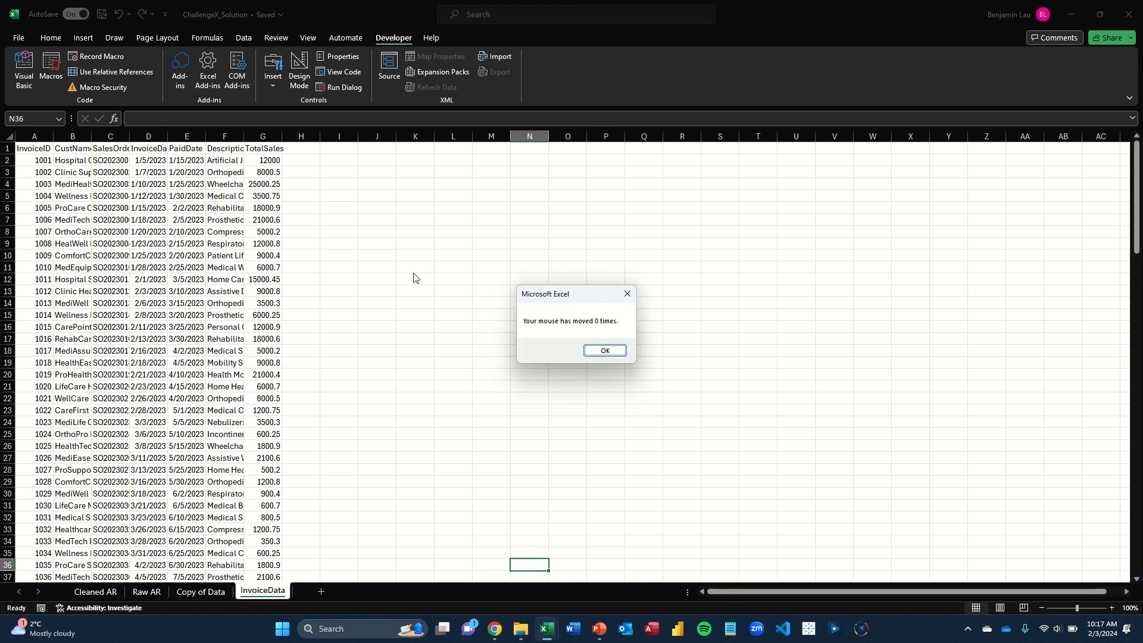
{"action": "key", "text": "Return"}
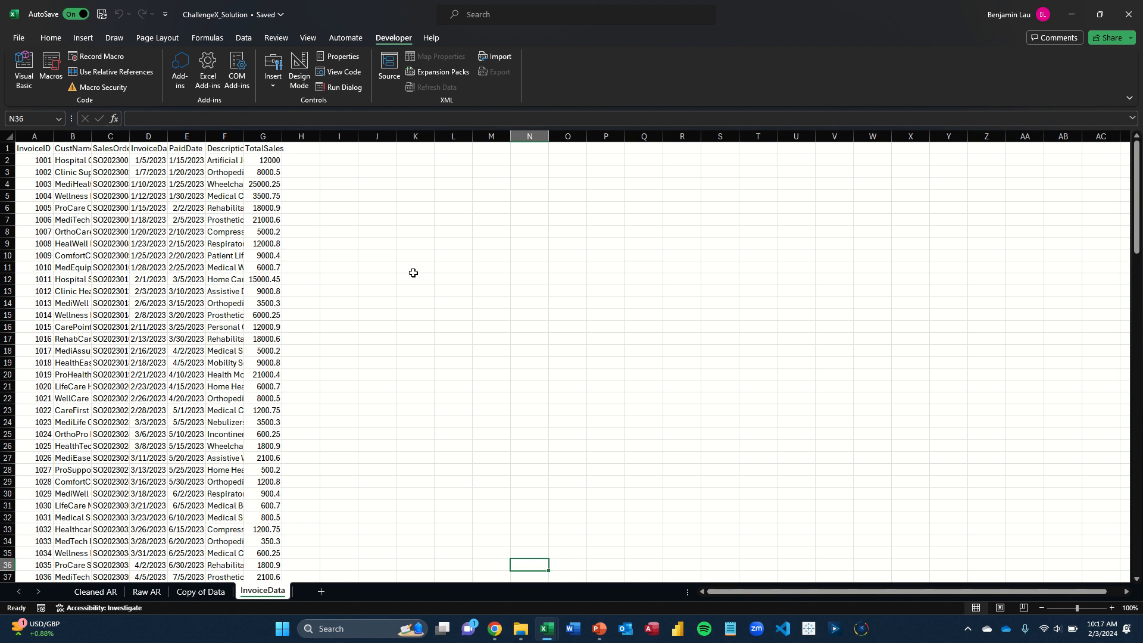
Examine the Total Unpaid formula in I2 on the Copy of Data sheet and that column's last rows
{"action": "key", "text": "ctrl+Page_Up"}
{"action": "key", "text": "Left"}
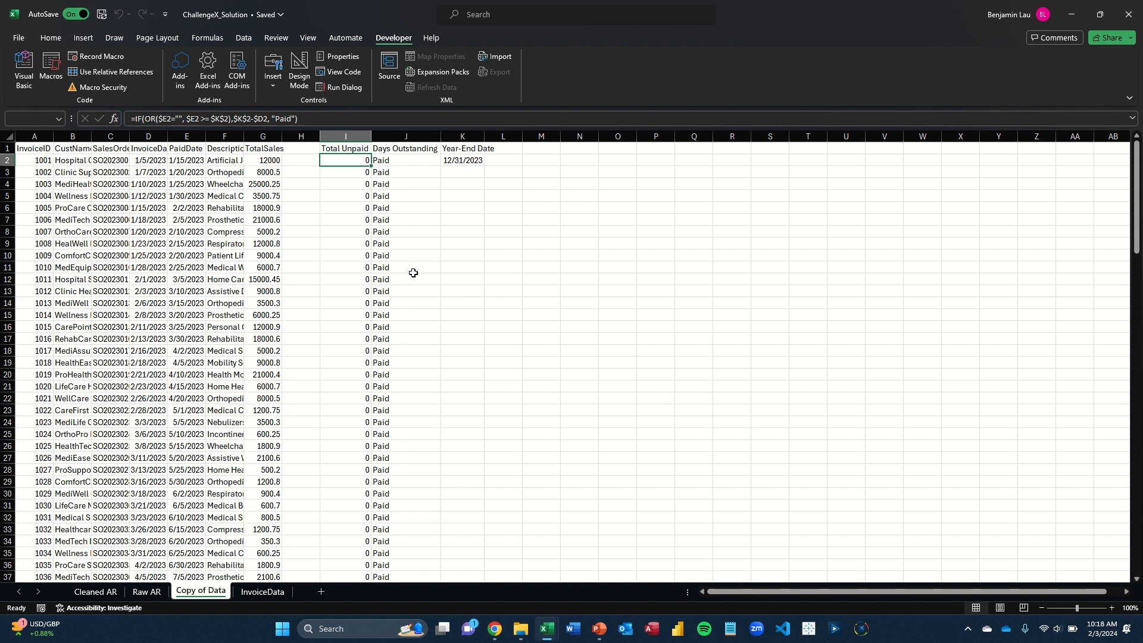
{"action": "key", "text": "F2"}
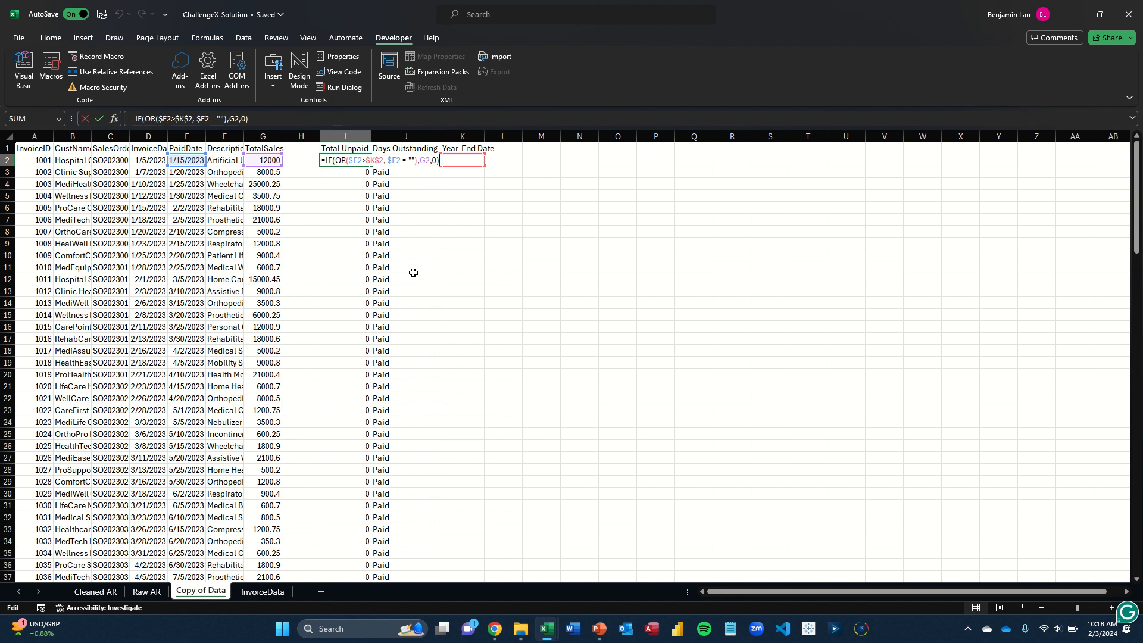
{"action": "key", "text": "ctrl+Return"}
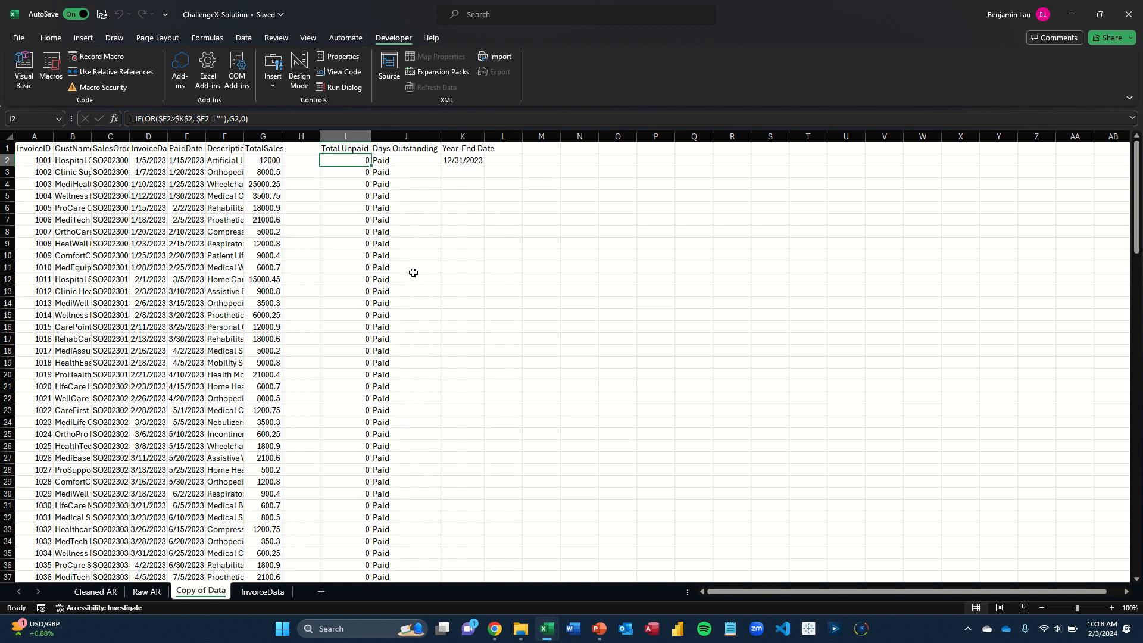
{"action": "key", "text": "ctrl+Down"}
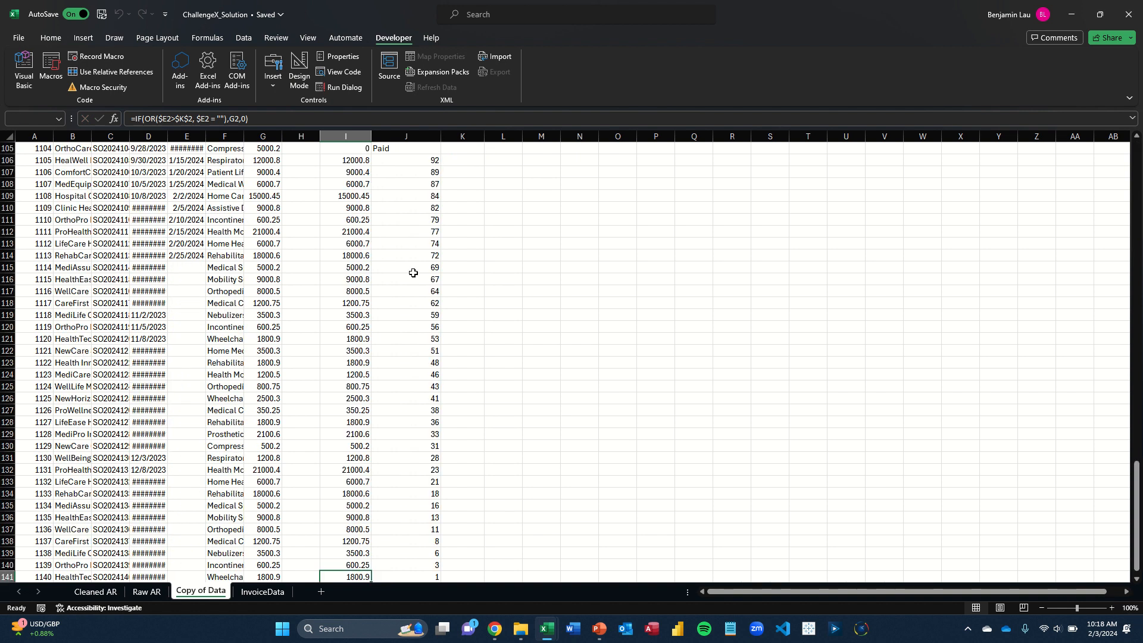
Examine the Days Outstanding formula in J2 and the values down to the column's last row
{"action": "key", "text": "Right"}
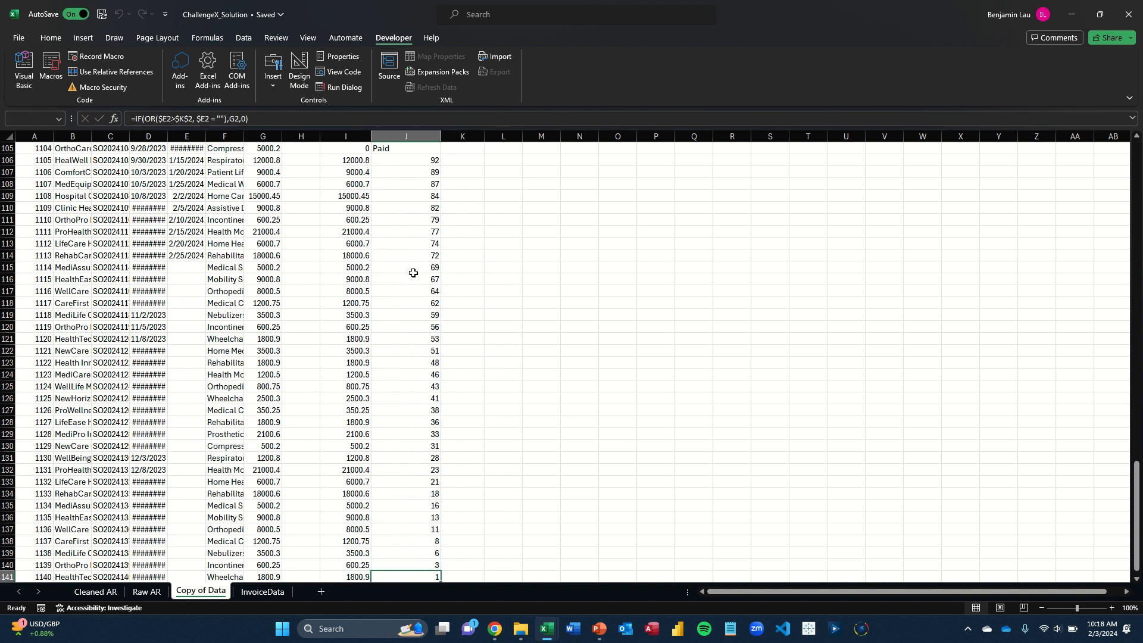
{"action": "key", "text": "ctrl+Up"}
{"action": "key", "text": "Down"}
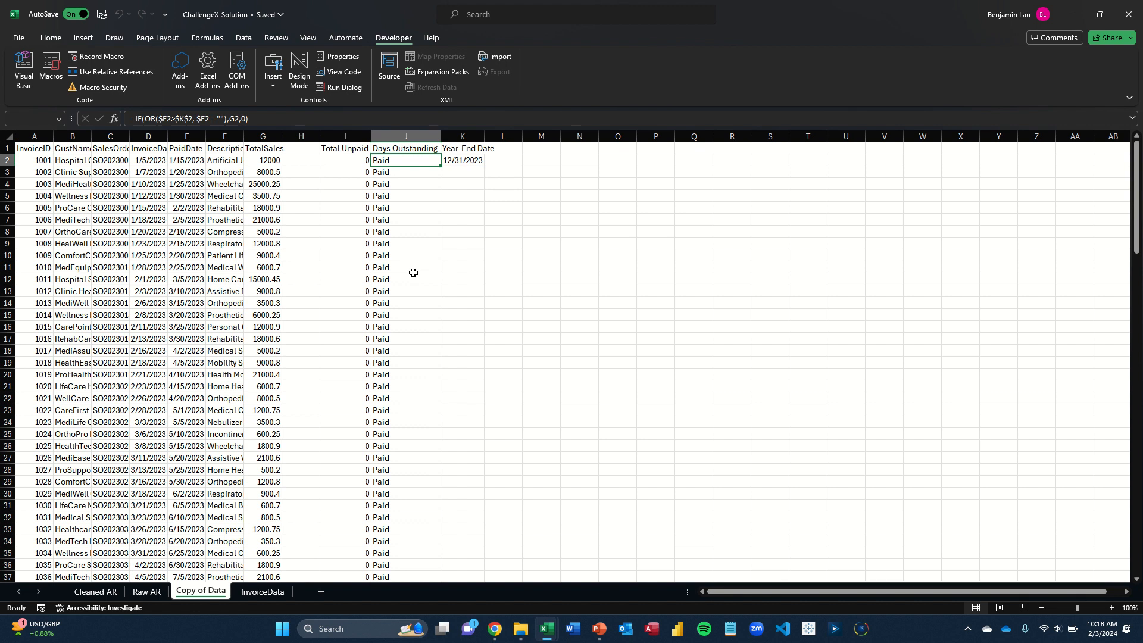
{"action": "key", "text": "F2"}
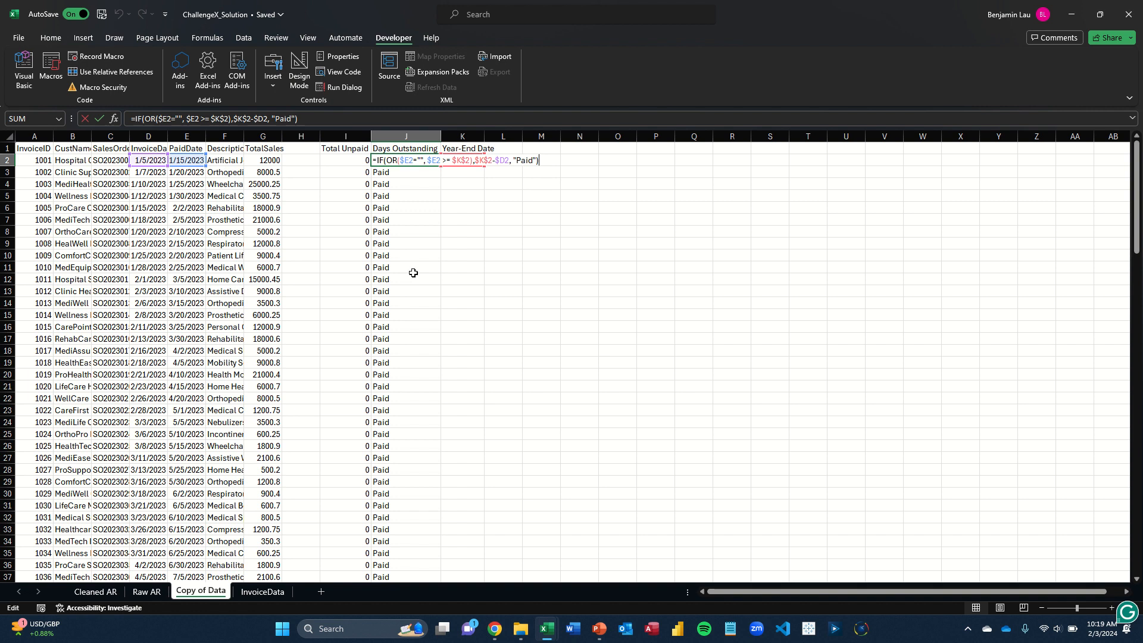
{"action": "key", "text": "ctrl+Return"}
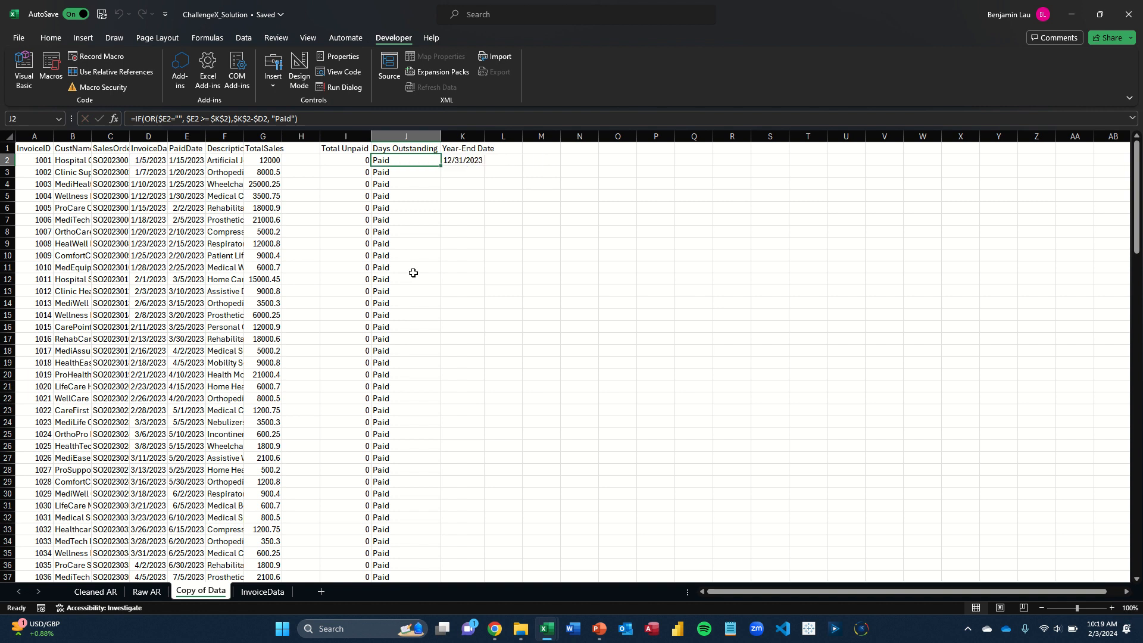
{"action": "key", "text": "ctrl+Down"}
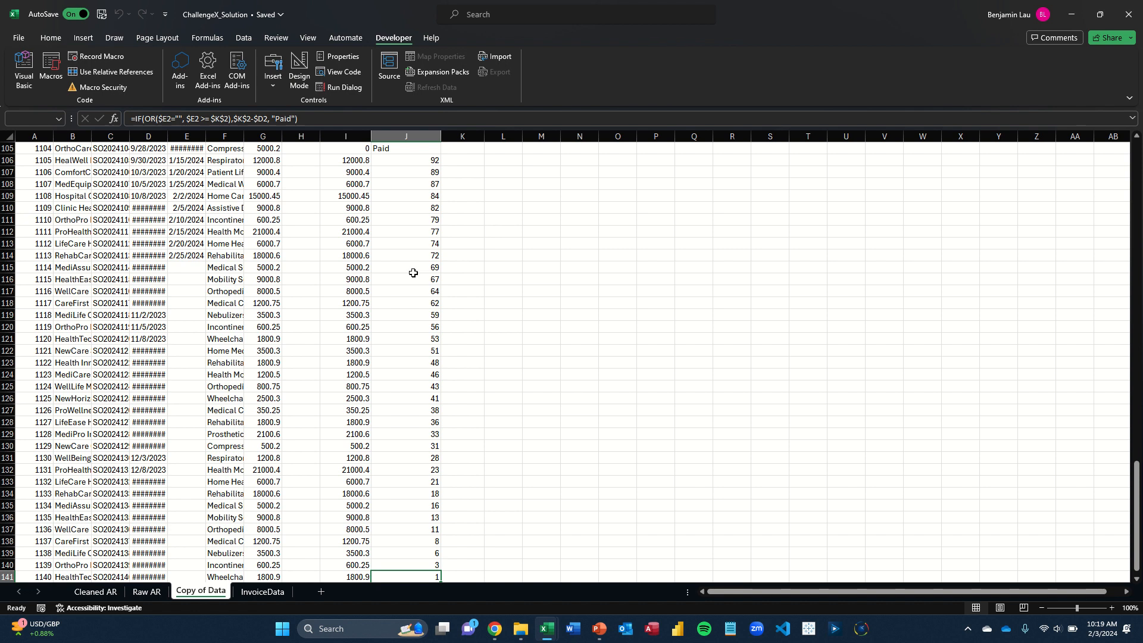
{"action": "key", "text": "ctrl+Up"}
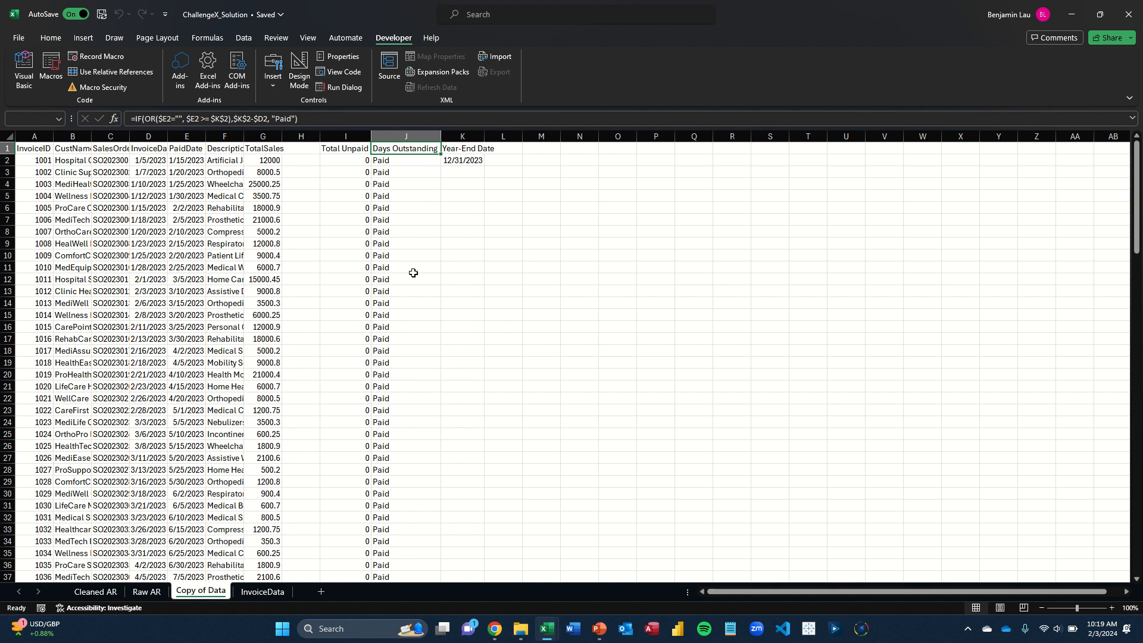
Check the Year-End Date in K2 and look again at the Days Outstanding formula that references it
{"action": "key", "text": "Left"}
{"action": "key", "text": "Right"}
{"action": "key", "text": "Right"}
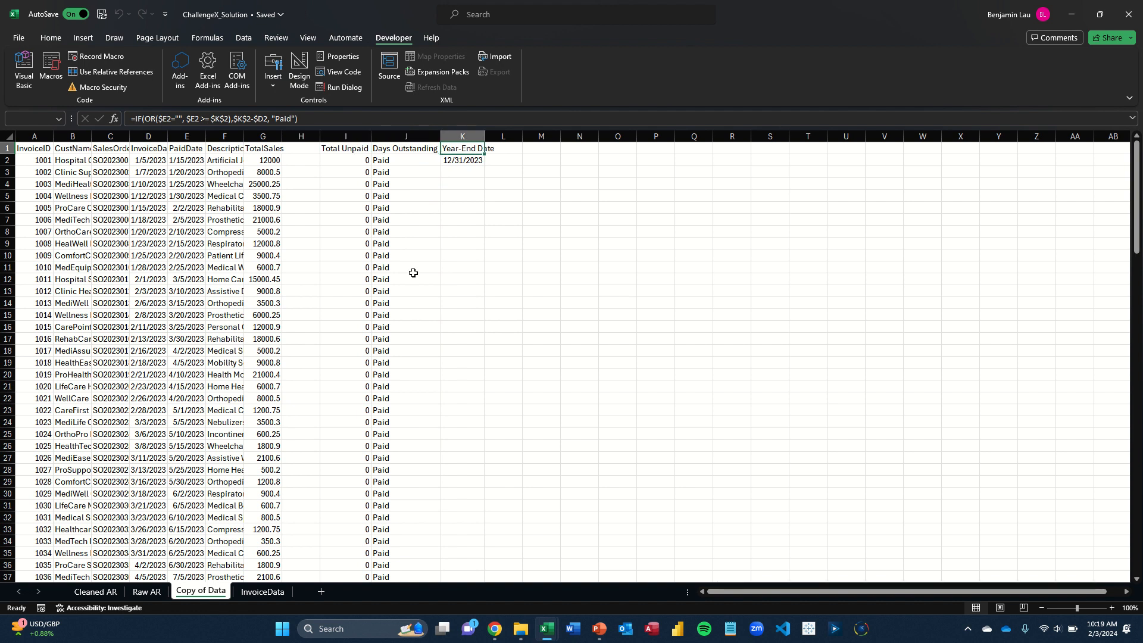
{"action": "key", "text": "Down"}
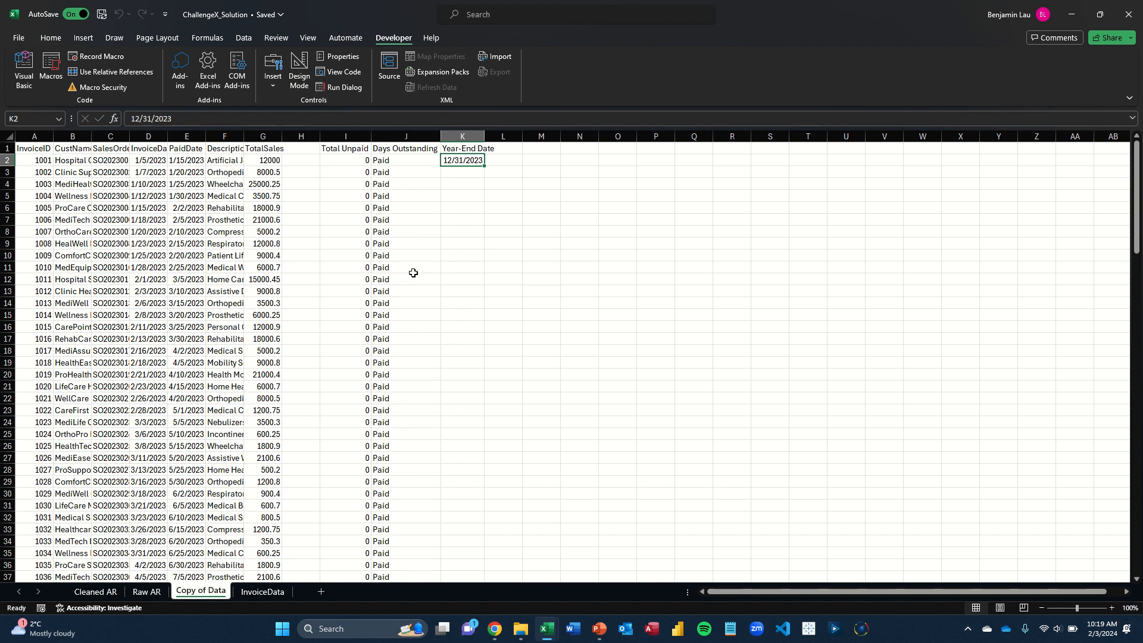
{"action": "key", "text": "Left"}
{"action": "key", "text": "F2"}
{"action": "key", "text": "Escape"}
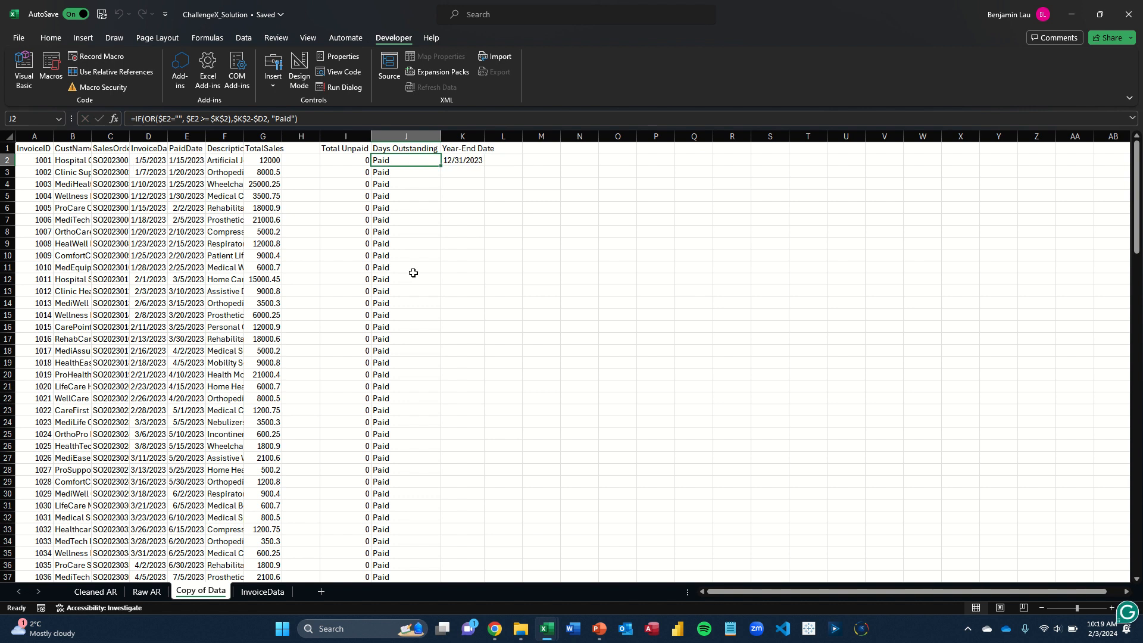
Compare the TotalSales column with the Total Unpaid column down to the last row, ending at the Days Outstanding header
{"action": "key", "text": "Left"}
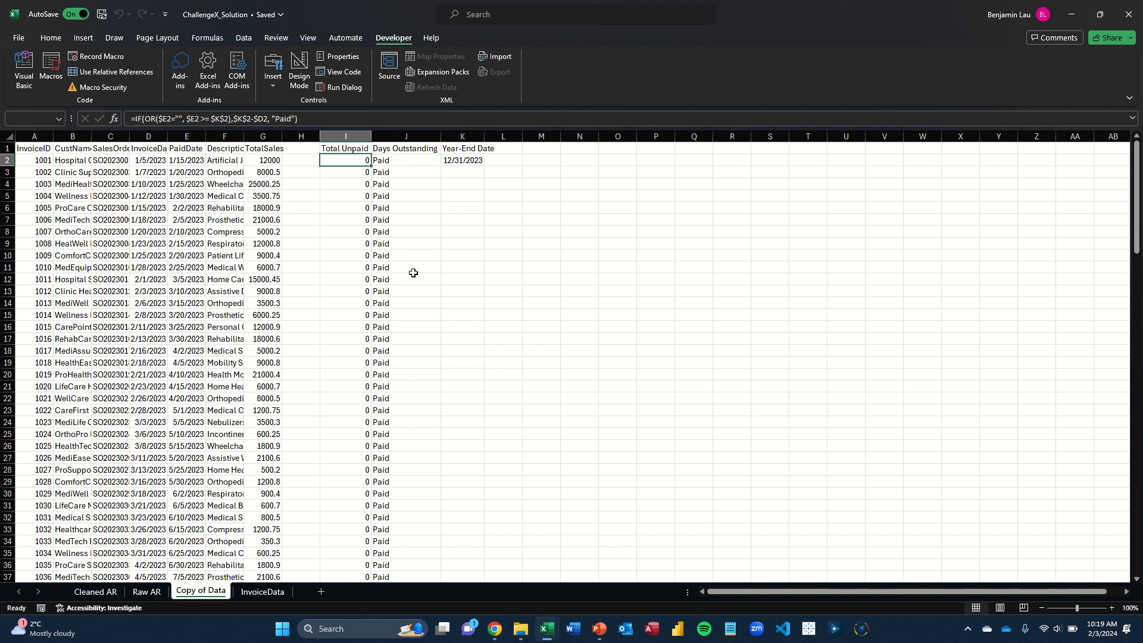
{"action": "key", "text": "Left"}
{"action": "key", "text": "Left"}
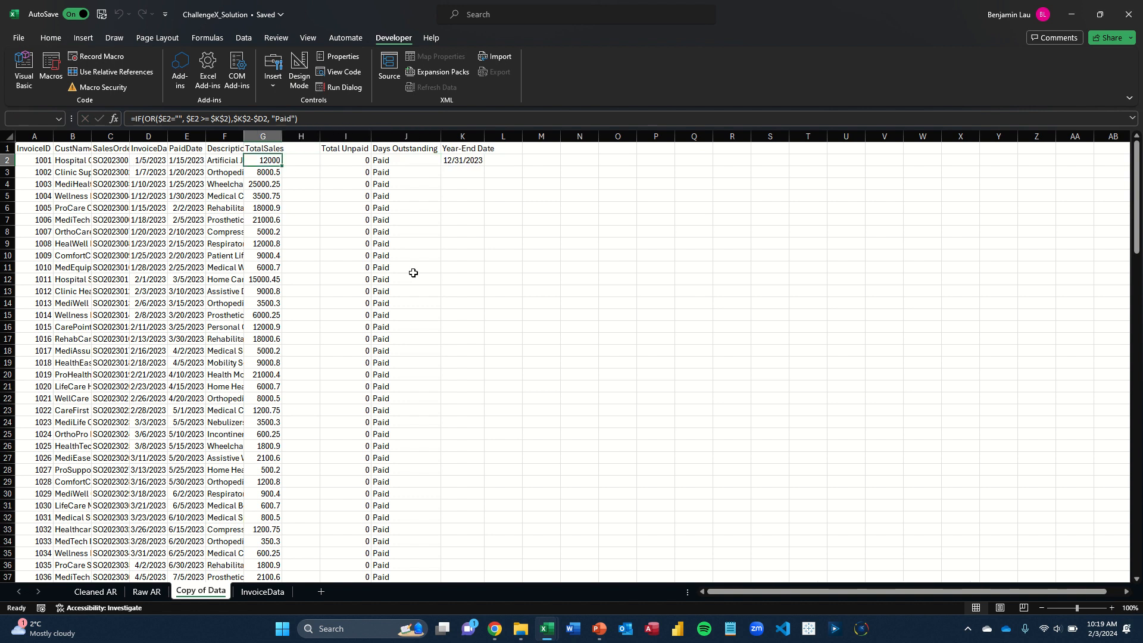
{"action": "key", "text": "ctrl+Down"}
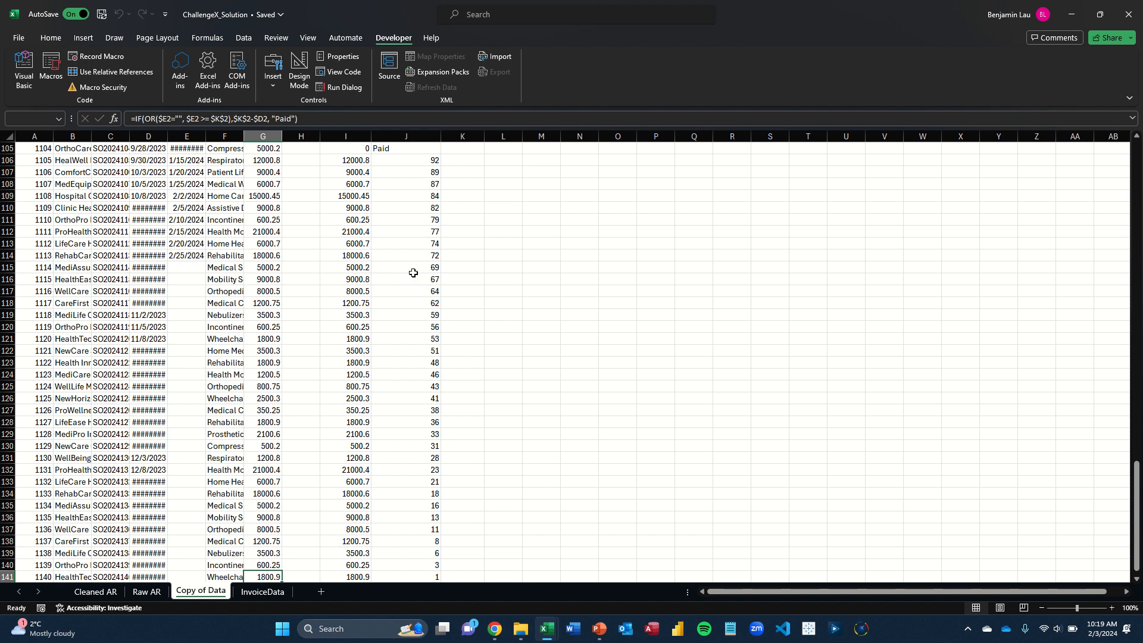
{"action": "key", "text": "ctrl+Up"}
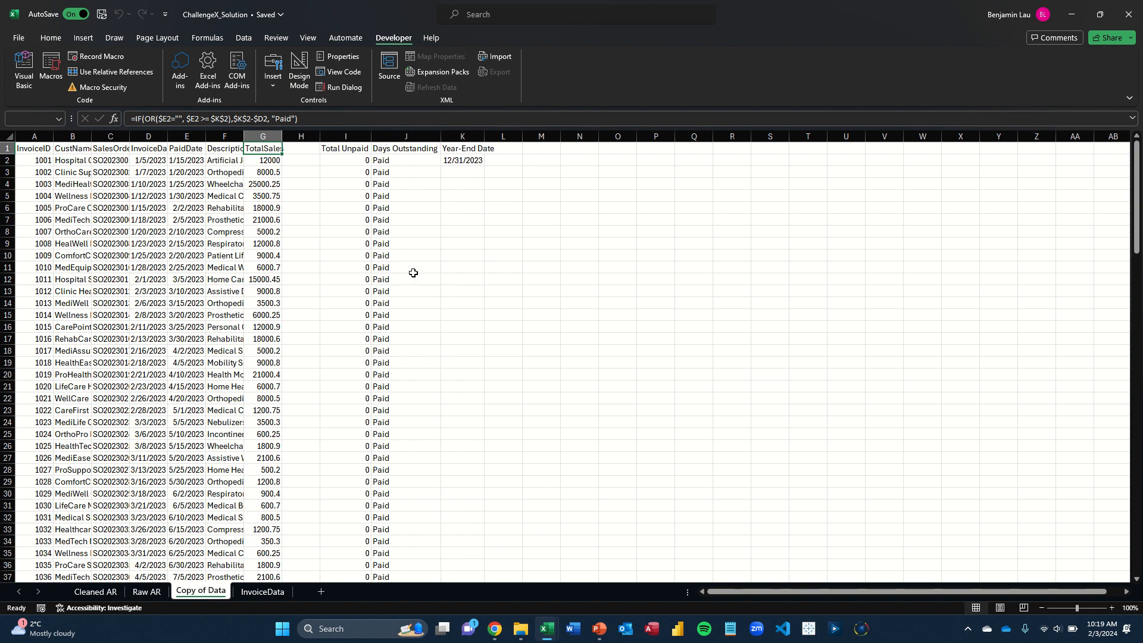
{"action": "key", "text": "ctrl+Down"}
{"action": "key", "text": "Right"}
{"action": "key", "text": "Right"}
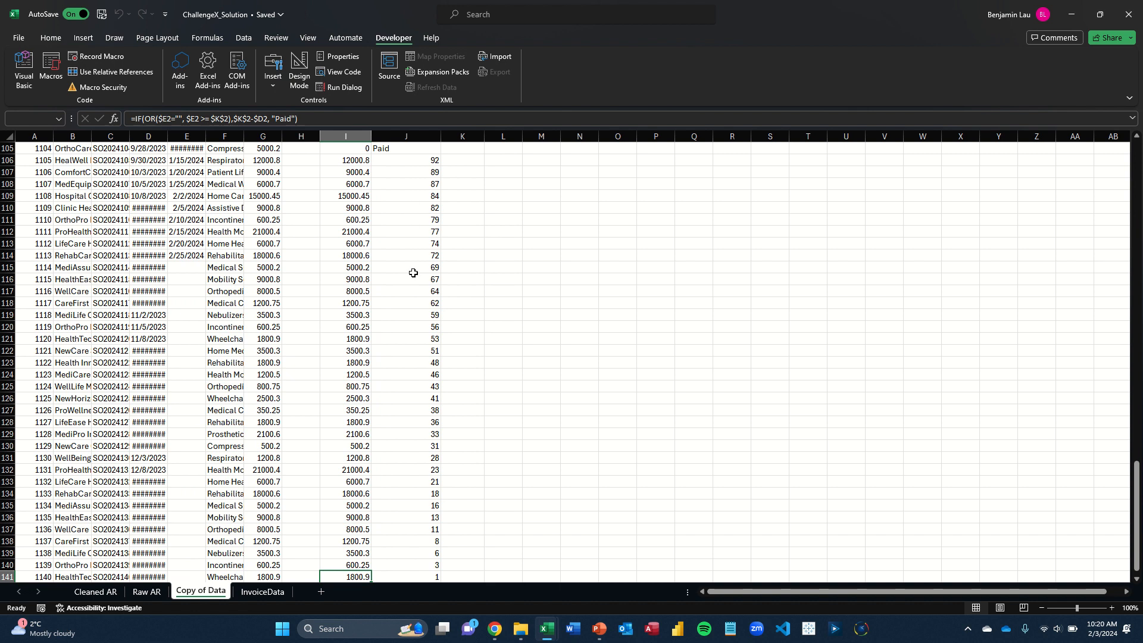
{"action": "key", "text": "ctrl+shift+Up"}
{"action": "key", "text": "shift+Down"}
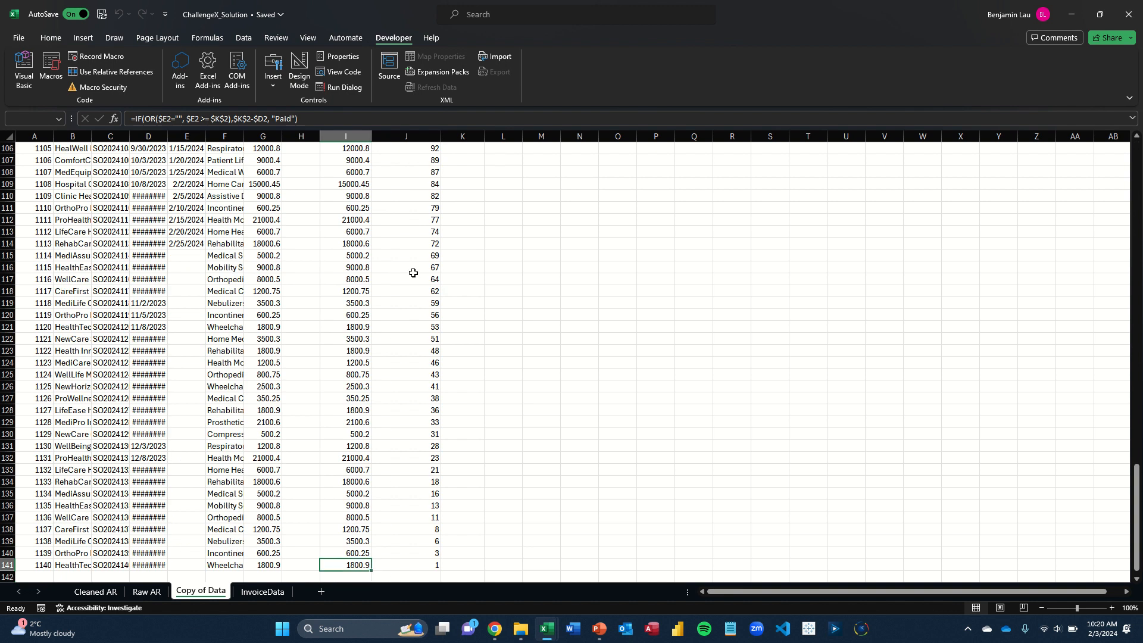
{"action": "key", "text": "Right"}
{"action": "key", "text": "ctrl+Up"}
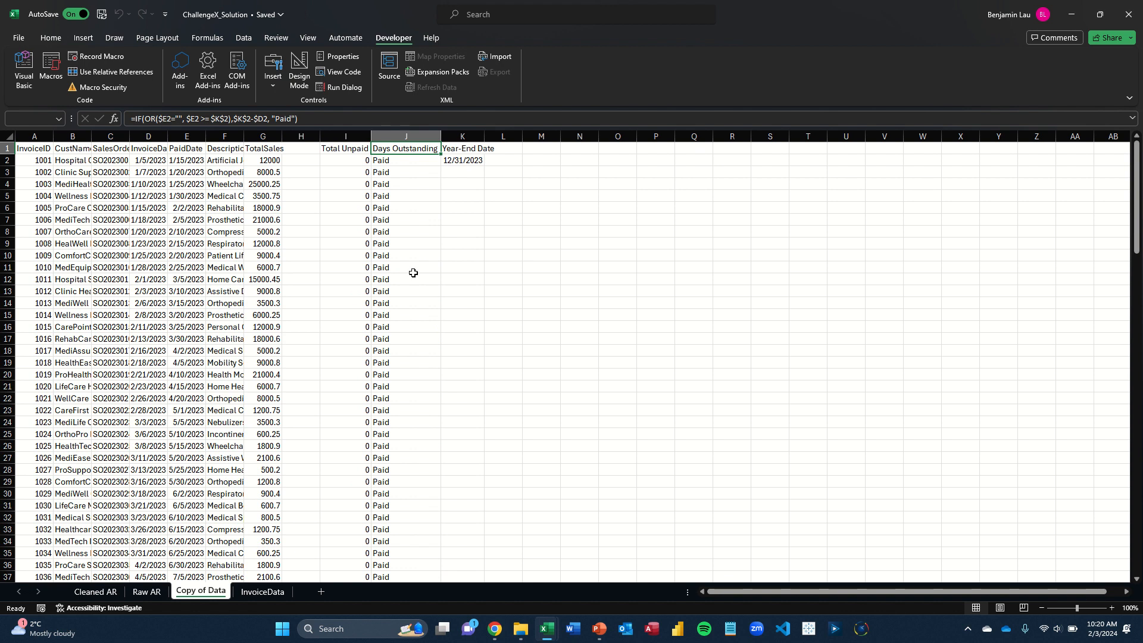
Review the Total A/R line and the CustName list down to its last row on the Raw AR sheet
{"action": "key", "text": "ctrl+Page_Up"}
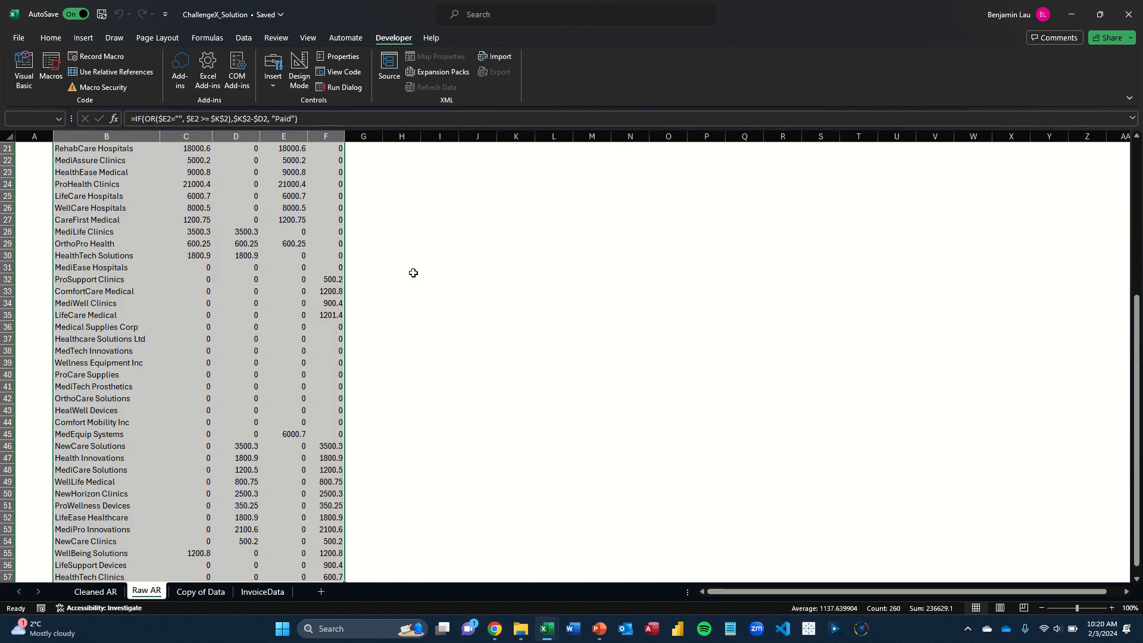
{"action": "key", "text": "ctrl+Up"}
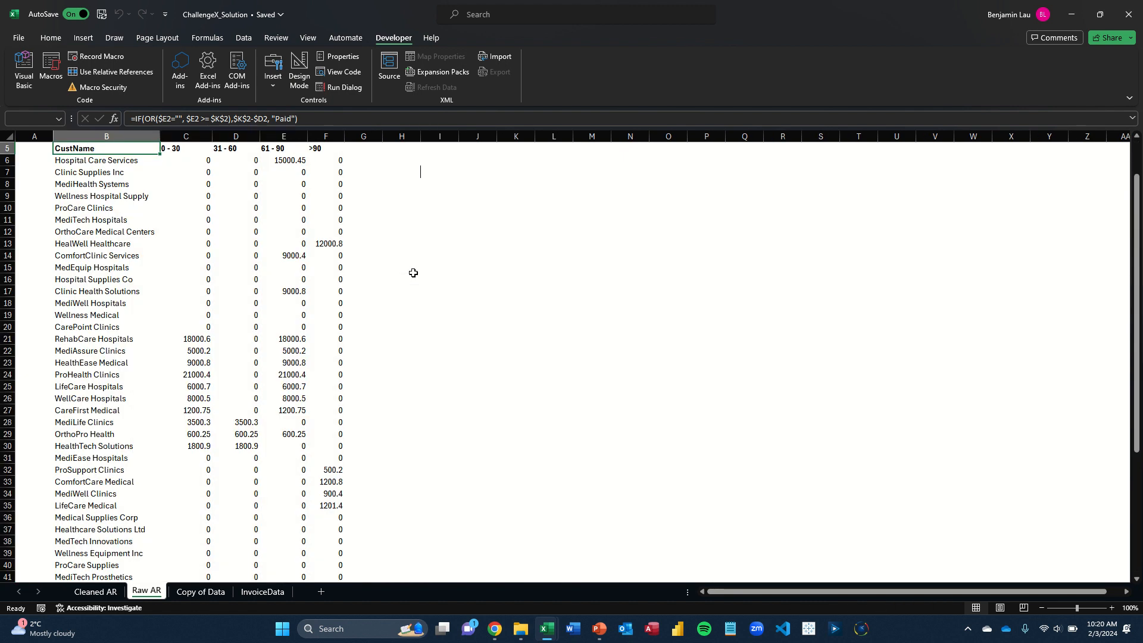
{"action": "key", "text": "Up"}
{"action": "key", "text": "Up"}
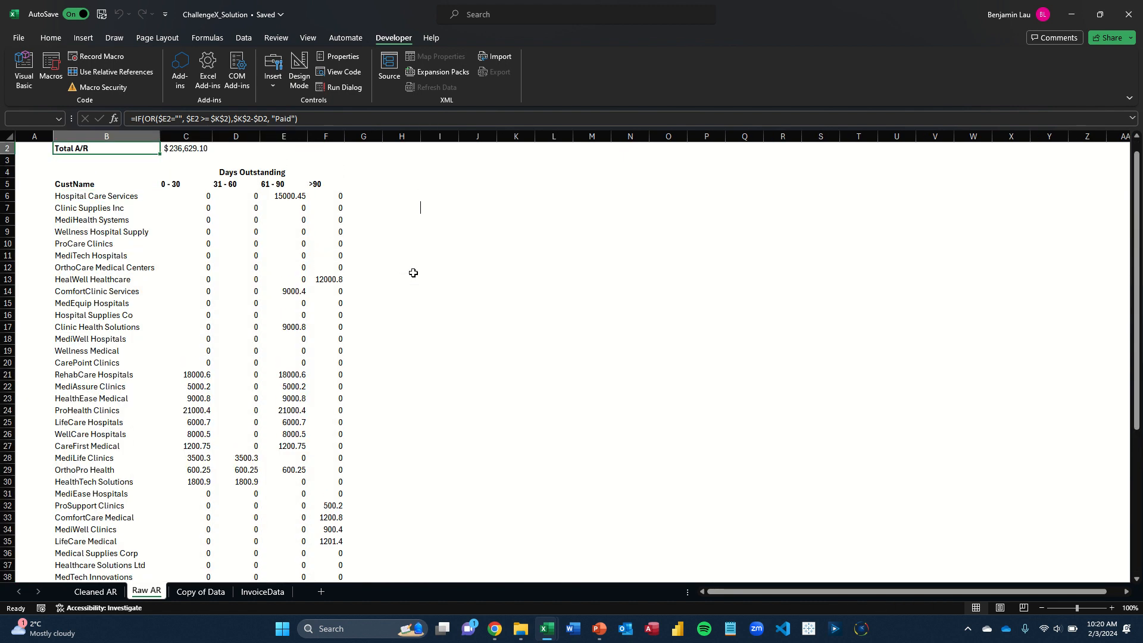
{"action": "key", "text": "Down"}
{"action": "key", "text": "Down"}
{"action": "key", "text": "Down"}
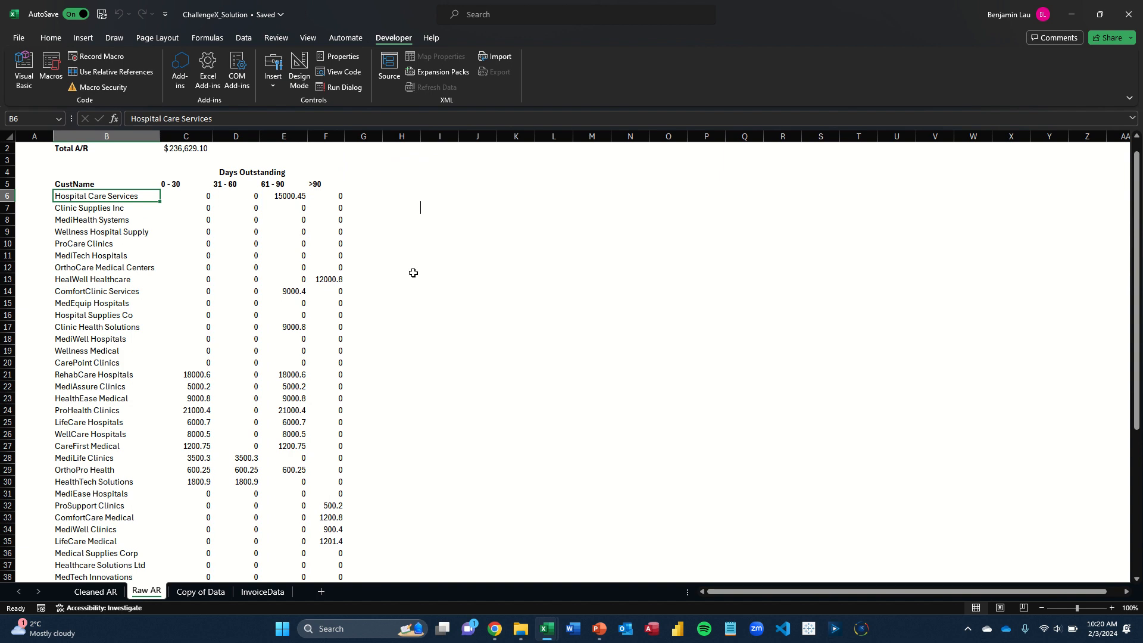
{"action": "key", "text": "ctrl+shift+Down"}
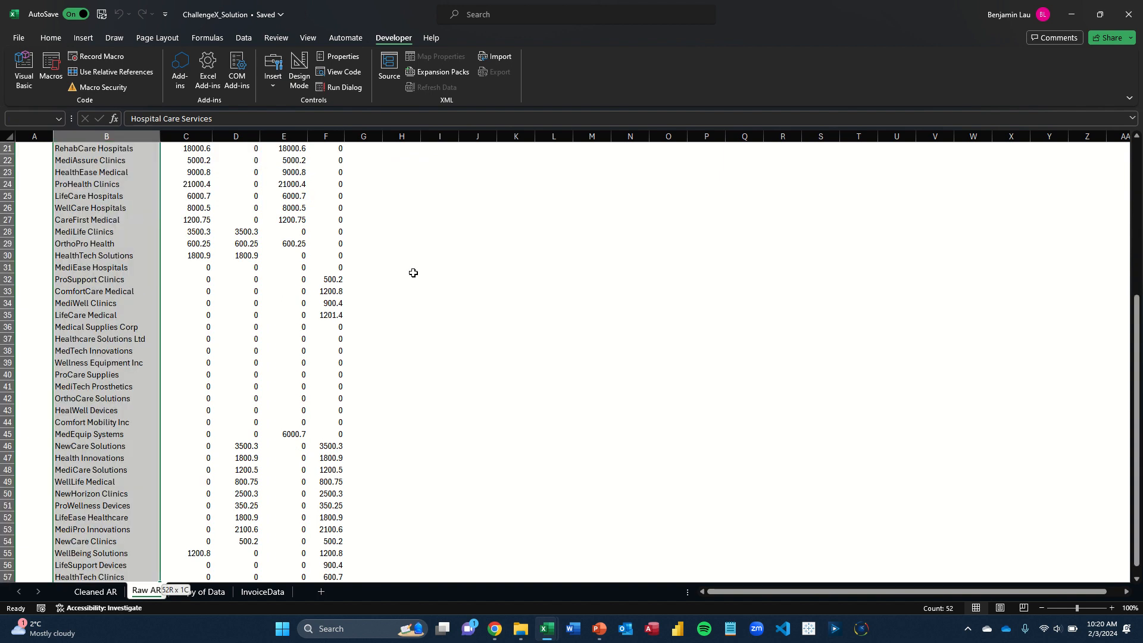
{"action": "key", "text": "ctrl+Up"}
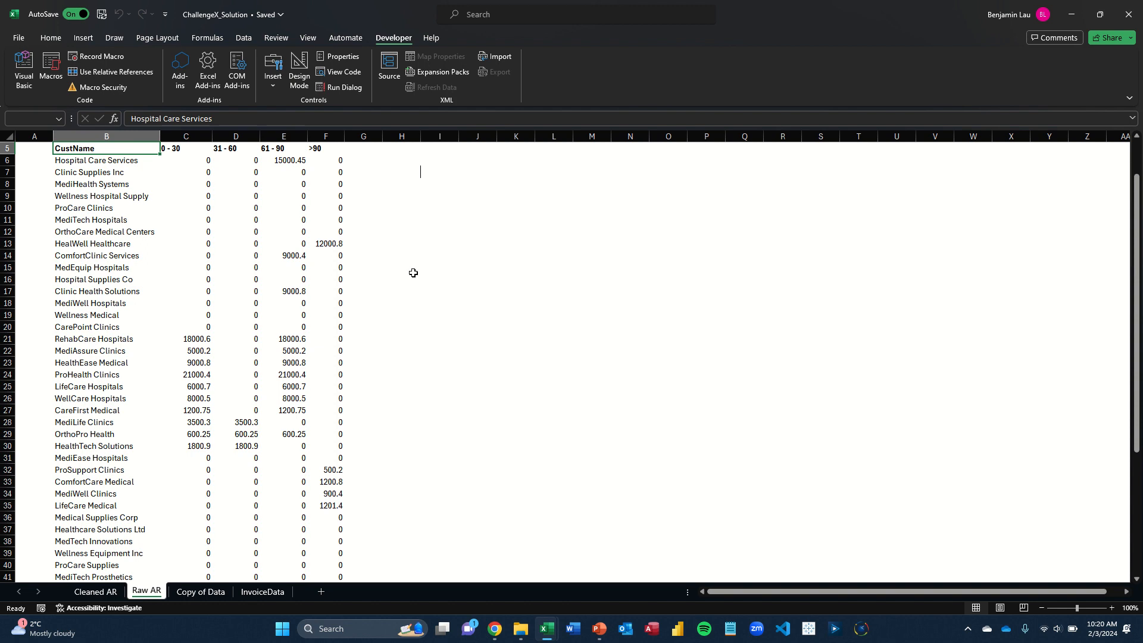
Copy all the customer names from B2 down to the last row on the Copy of Data sheet
{"action": "key", "text": "ctrl+Page_Down"}
{"action": "key", "text": "Left"}
{"action": "key", "text": "Left"}
{"action": "key", "text": "Left"}
{"action": "key", "text": "Left"}
{"action": "key", "text": "Left"}
{"action": "key", "text": "Left"}
{"action": "key", "text": "Left"}
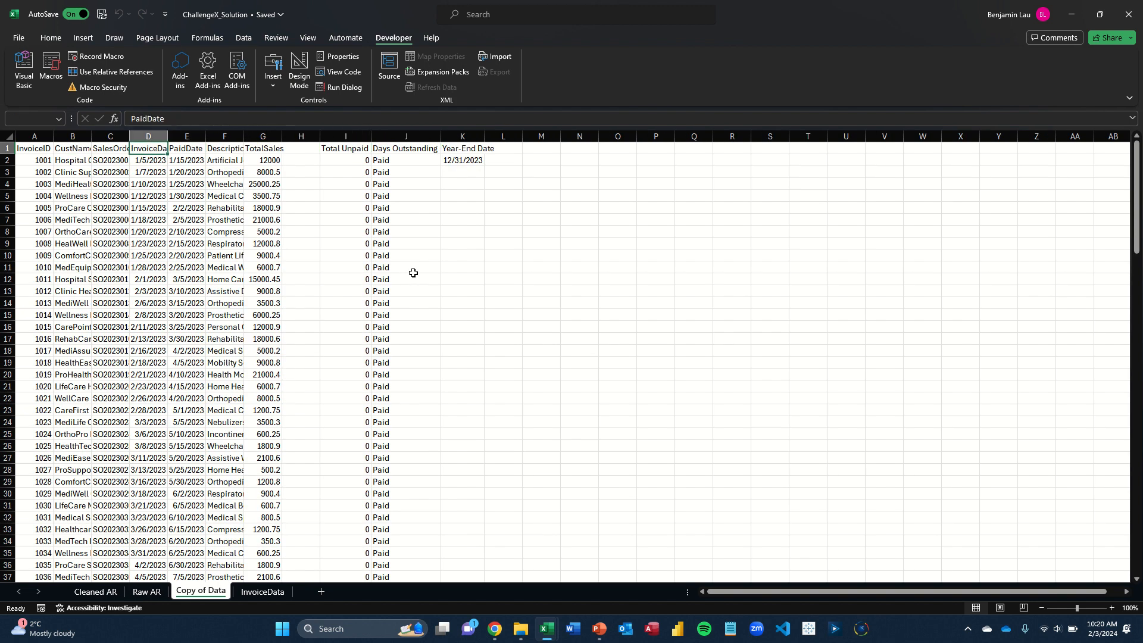
{"action": "key", "text": "Down"}
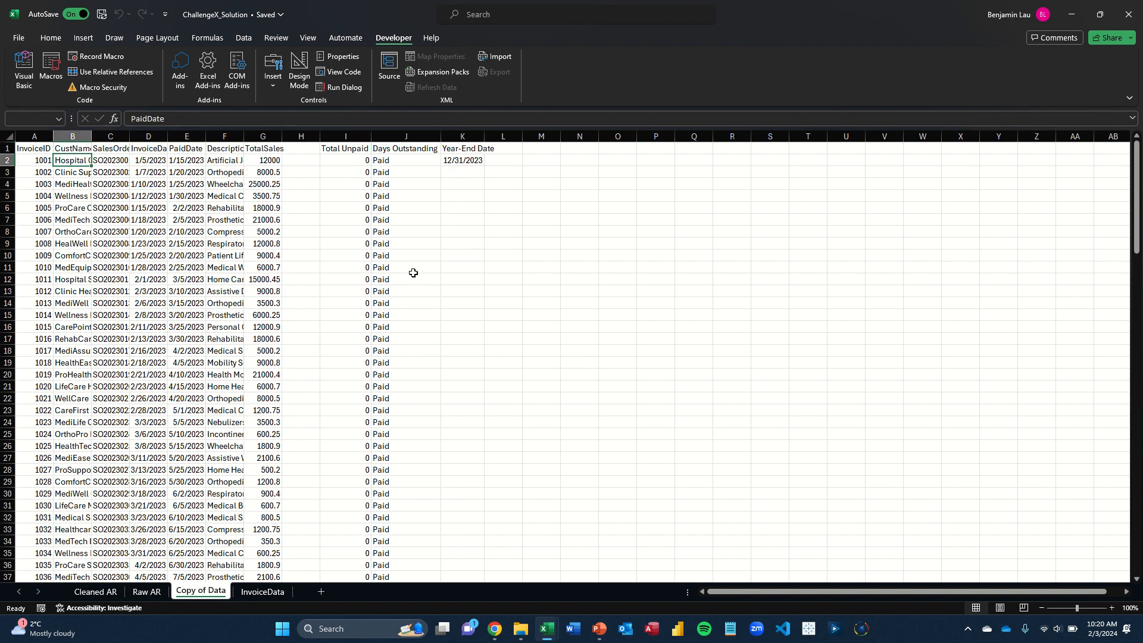
{"action": "key", "text": "ctrl+shift+Down"}
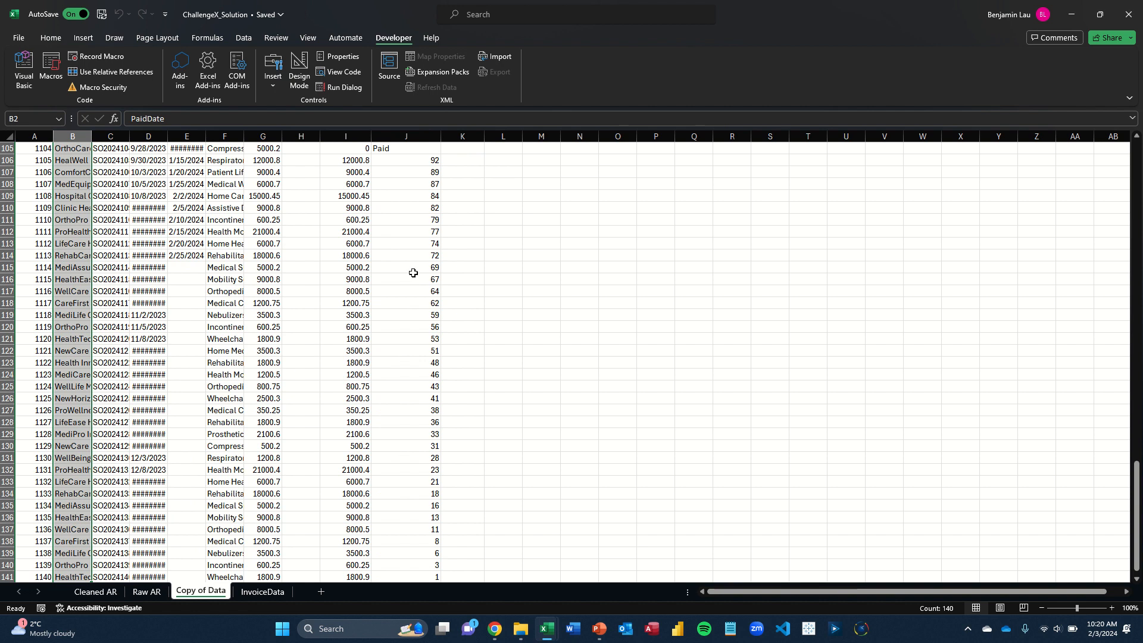
{"action": "key", "text": "ctrl+c"}
Paste the copied customer names into the Raw AR sheet starting at J7
{"action": "key", "text": "ctrl+Page_Up"}
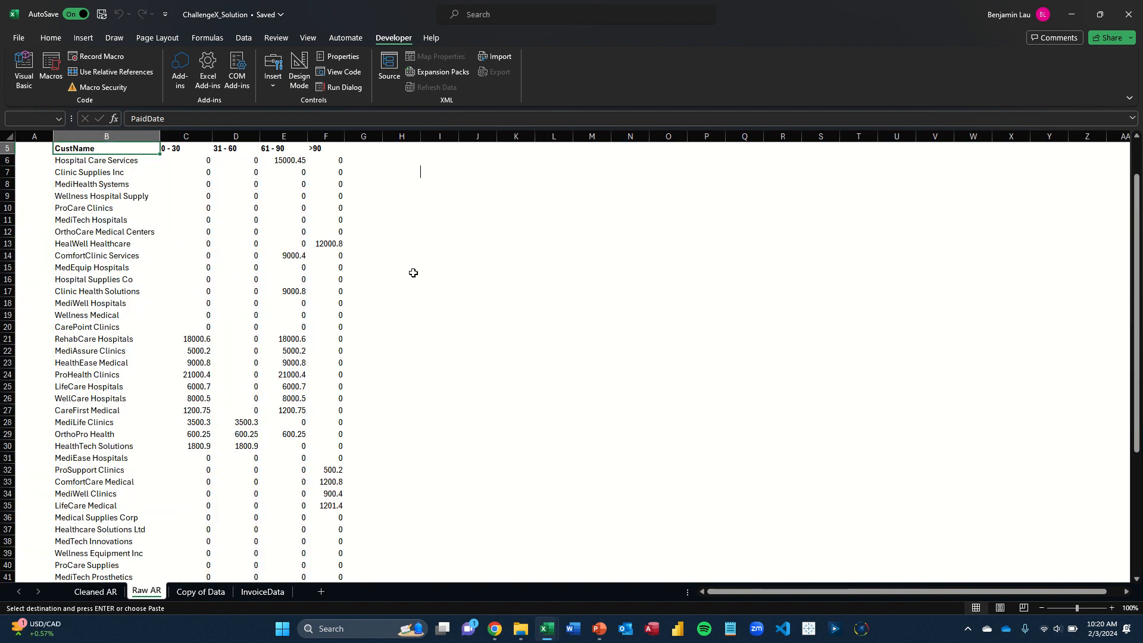
{"action": "key", "text": "Up"}
{"action": "key", "text": "Down"}
{"action": "key", "text": "Down"}
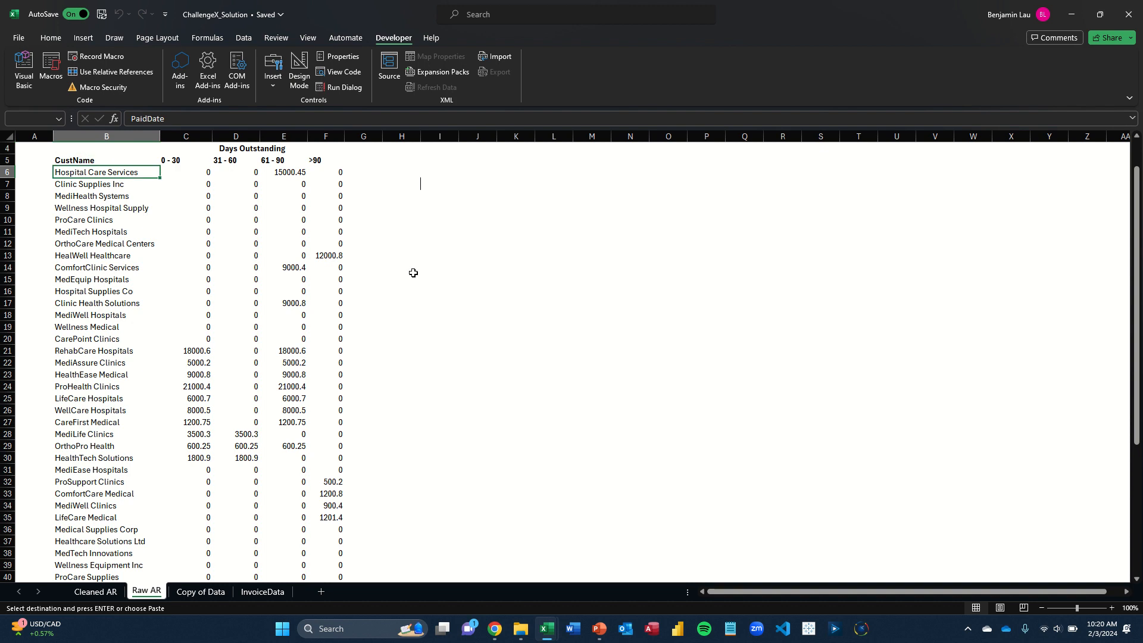
{"action": "key", "text": "Right"}
{"action": "key", "text": "Right"}
{"action": "key", "text": "Right"}
{"action": "key", "text": "Right"}
{"action": "key", "text": "Right"}
{"action": "key", "text": "Right"}
{"action": "key", "text": "Right"}
{"action": "key", "text": "Right"}
{"action": "key", "text": "Down"}
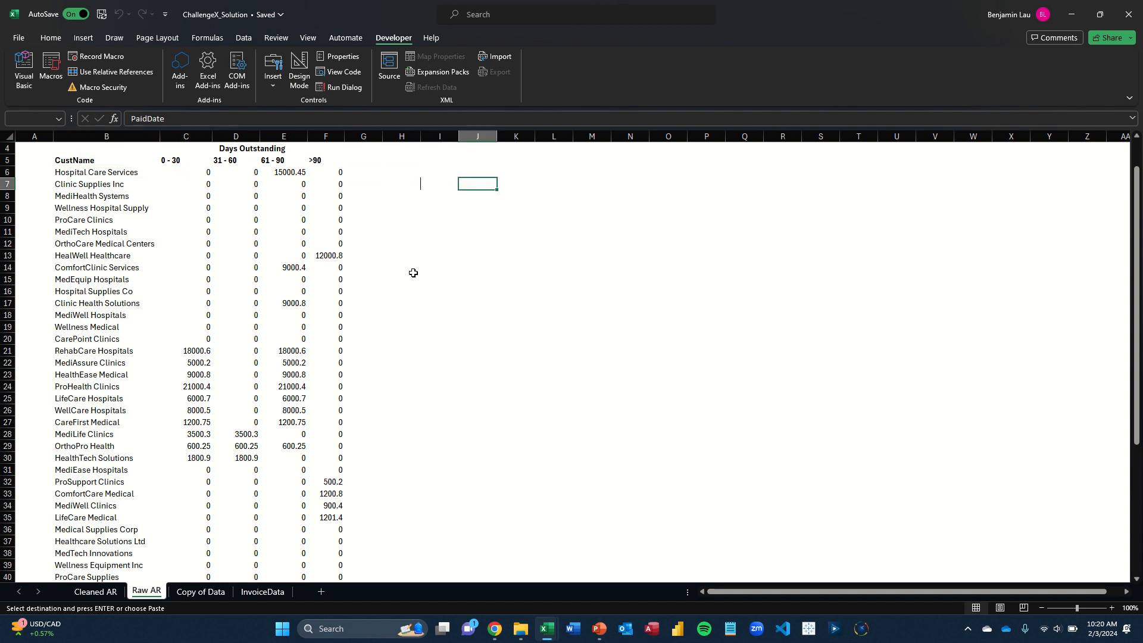
{"action": "key", "text": "ctrl+v"}
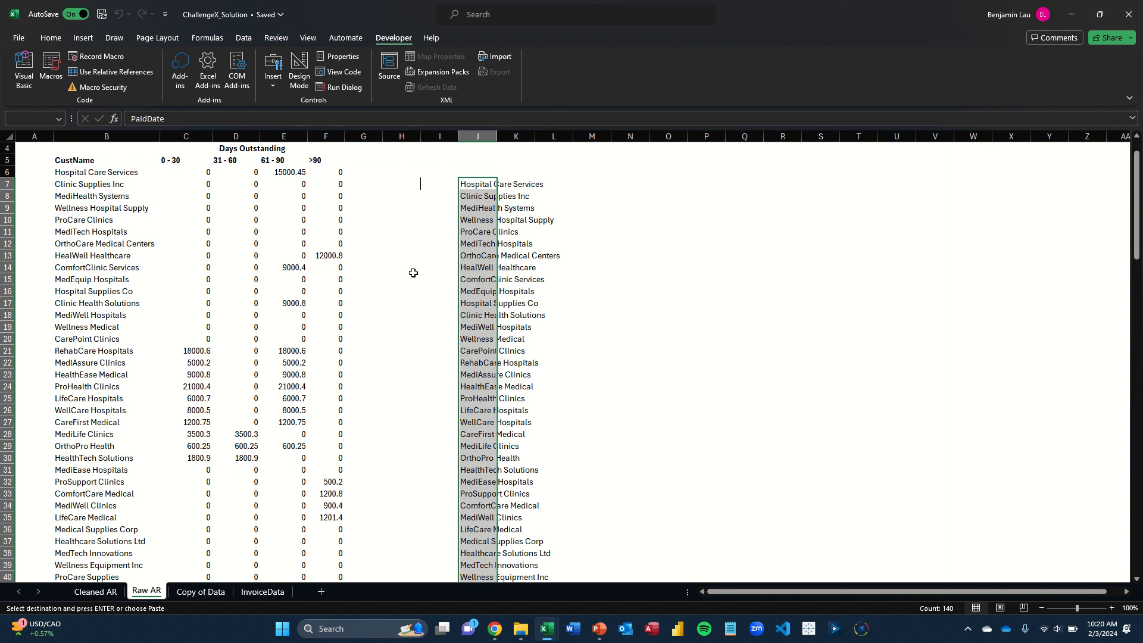
Remove the duplicate customer names from the pasted list in column J, treating the data as having no headers
{"action": "key", "text": "alt"}
{"action": "key", "text": "a"}
{"action": "key", "text": "m"}
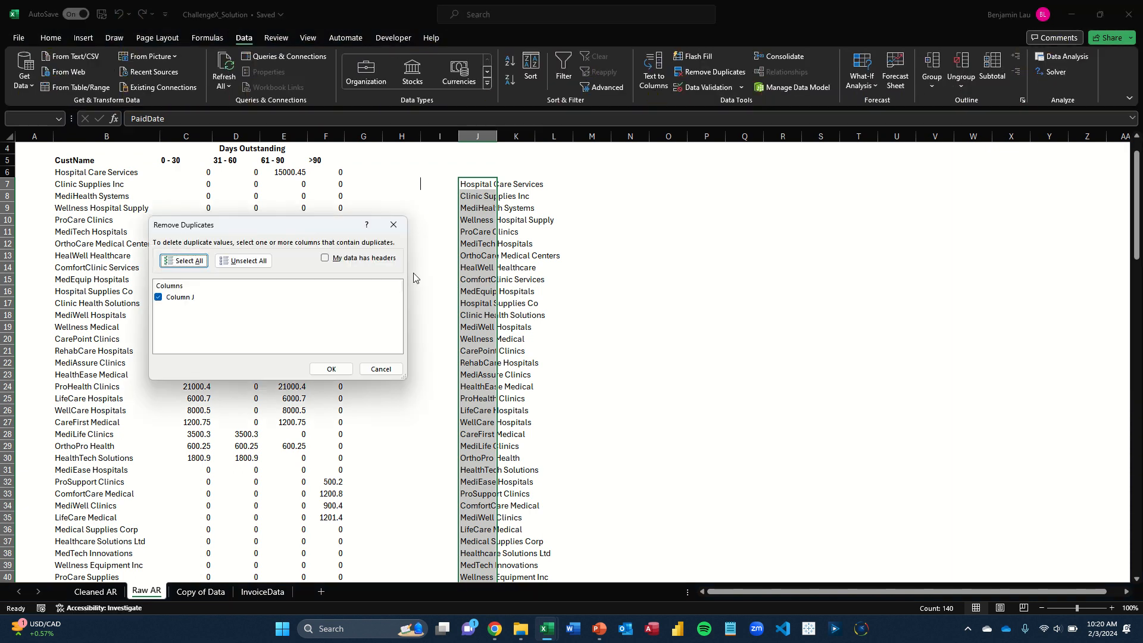
{"action": "key", "text": "Tab"}
{"action": "key", "text": "Tab"}
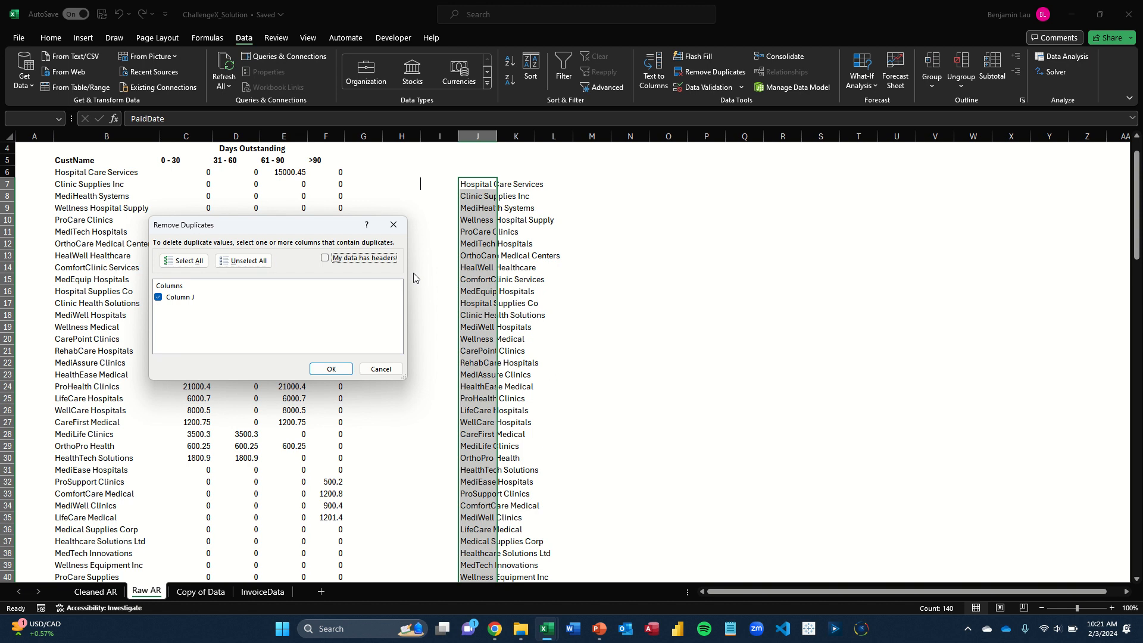
{"action": "key", "text": "Tab"}
{"action": "key", "text": "Down"}
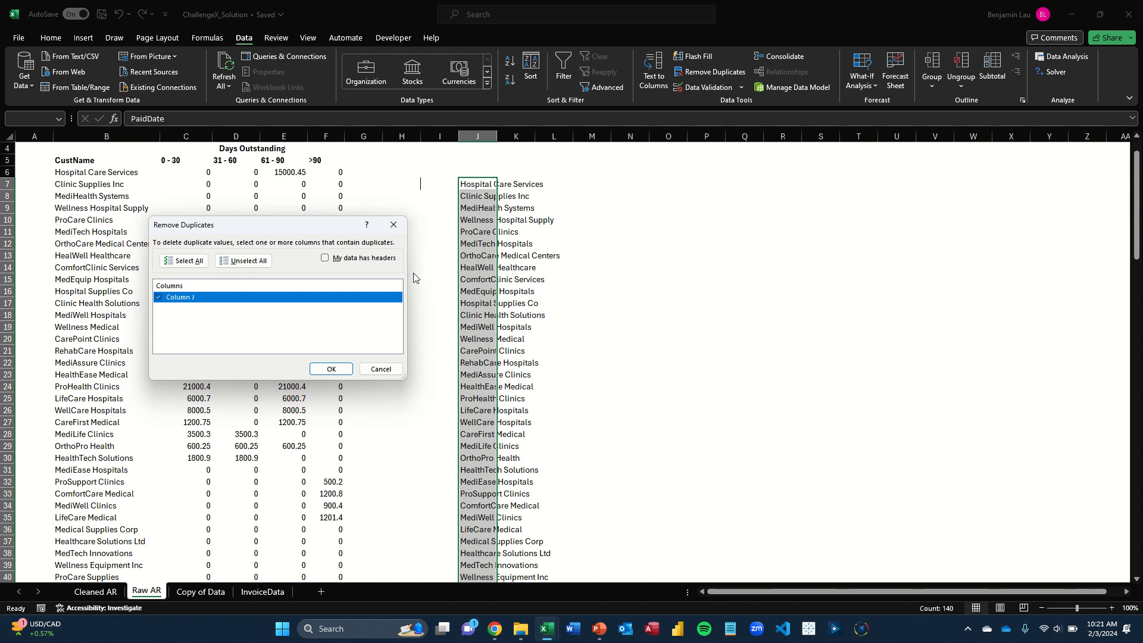
{"action": "key", "text": "Return"}
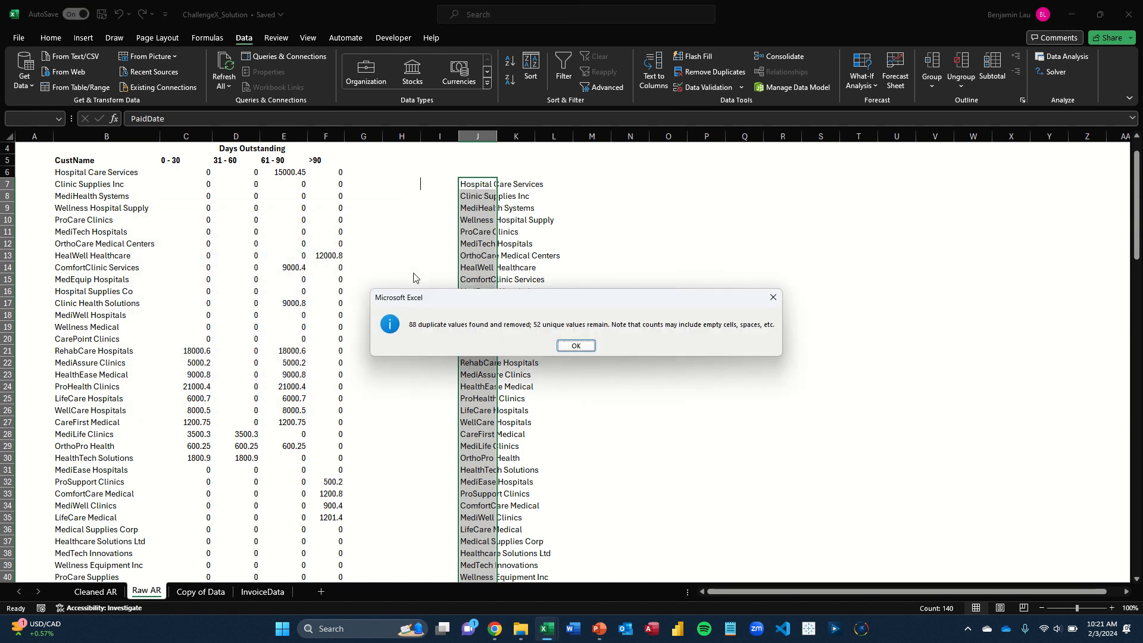
{"action": "key", "text": "Return"}
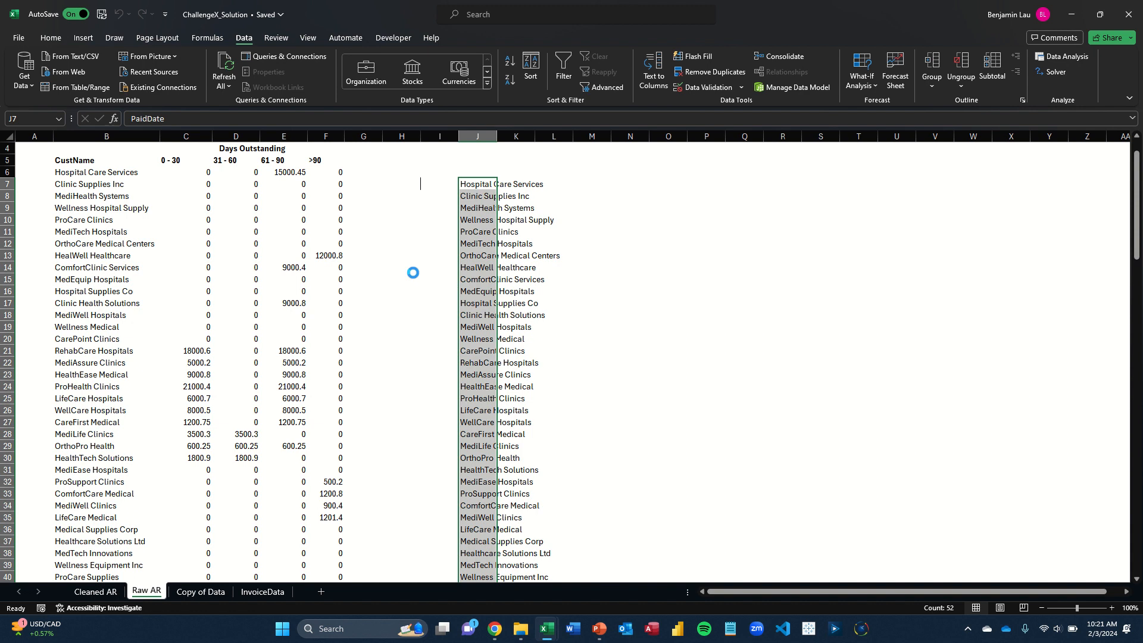
Clear the pasted customer list from column J and return to the first customer name in B6
{"action": "key", "text": "Delete"}
{"action": "key", "text": "Left"}
{"action": "key", "text": "Left"}
{"action": "key", "text": "Left"}
{"action": "key", "text": "Left"}
{"action": "key", "text": "Left"}
{"action": "key", "text": "Left"}
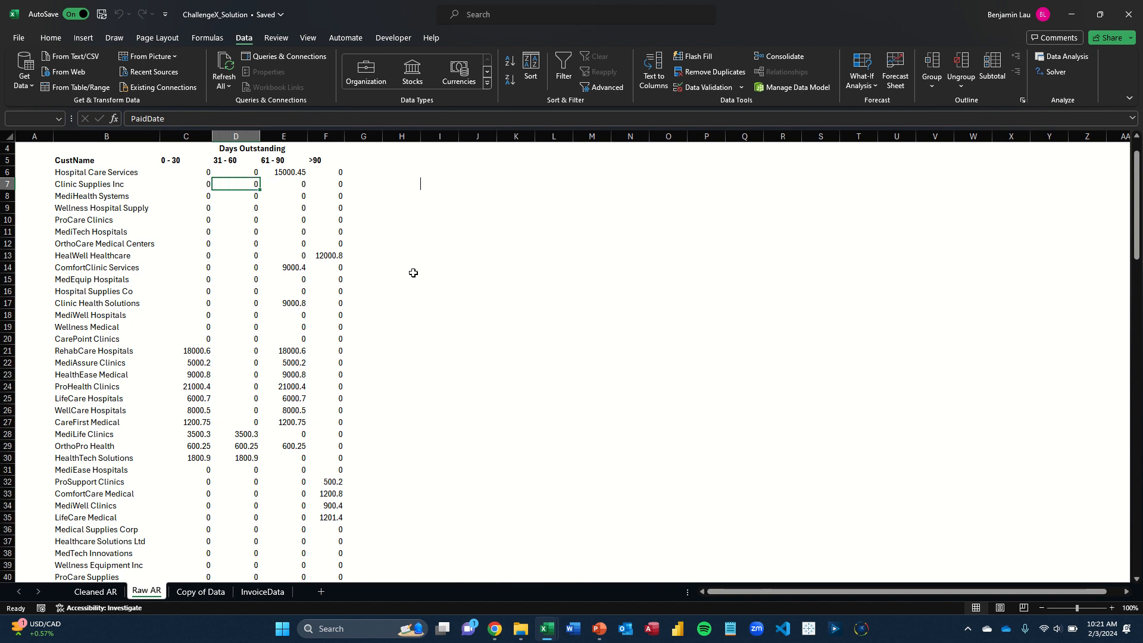
{"action": "key", "text": "Up"}
{"action": "key", "text": "Left"}
{"action": "key", "text": "Left"}
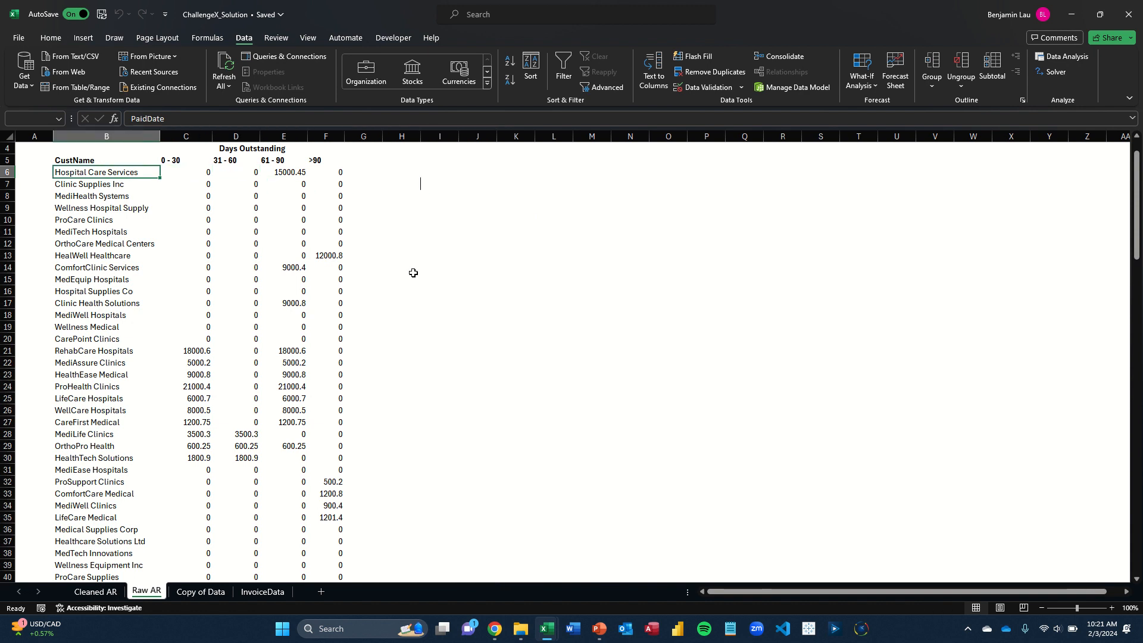
Look through the CustName column down to its last row and back up to the sheet title
{"action": "key", "text": "ctrl+Down"}
{"action": "key", "text": "ctrl+Up"}
{"action": "key", "text": "ctrl+Up"}
{"action": "key", "text": "ctrl+Up"}
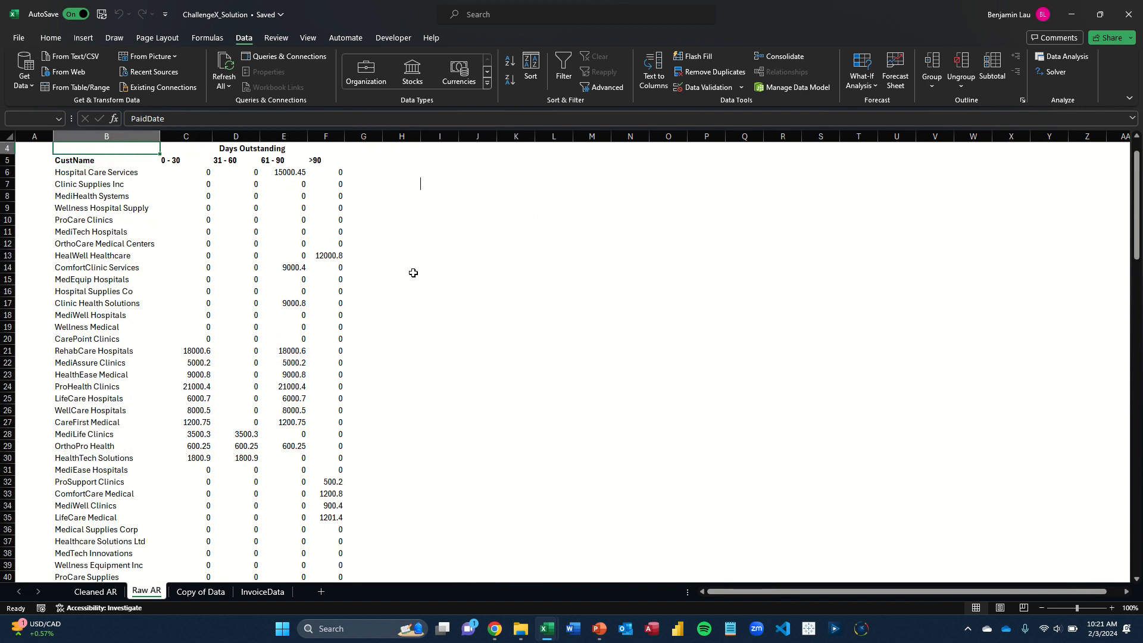
Examine the Days Outstanding heading and its aging buckets 0 - 30, 31 - 60, 61 - 90 and >90
{"action": "key", "text": "Down"}
{"action": "key", "text": "Down"}
{"action": "key", "text": "Down"}
{"action": "key", "text": "Right"}
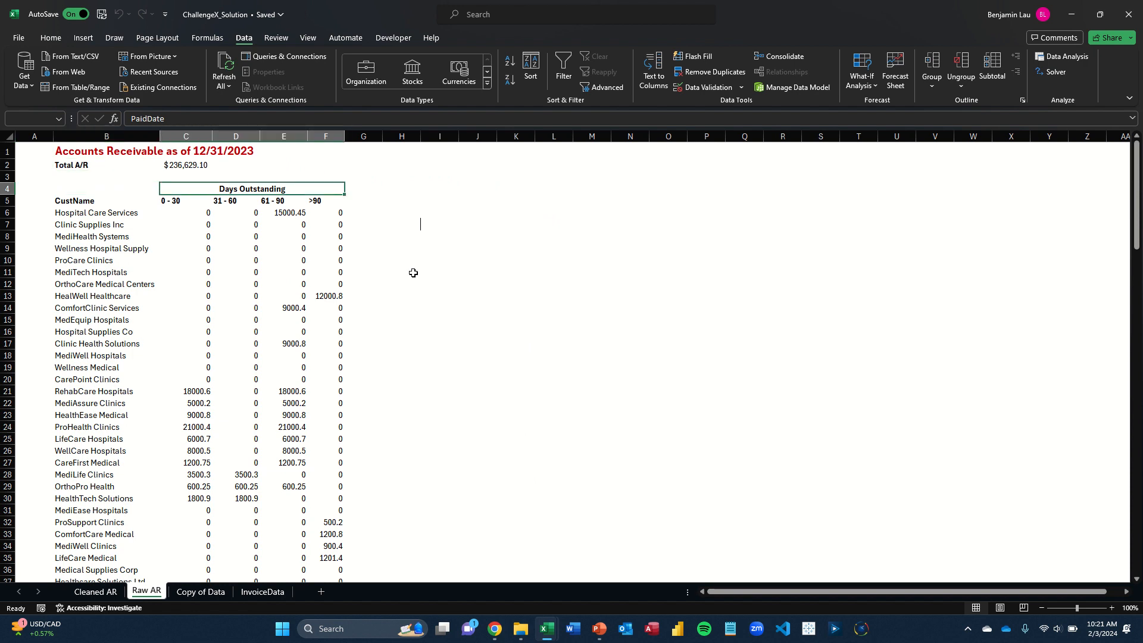
{"action": "key", "text": "Down"}
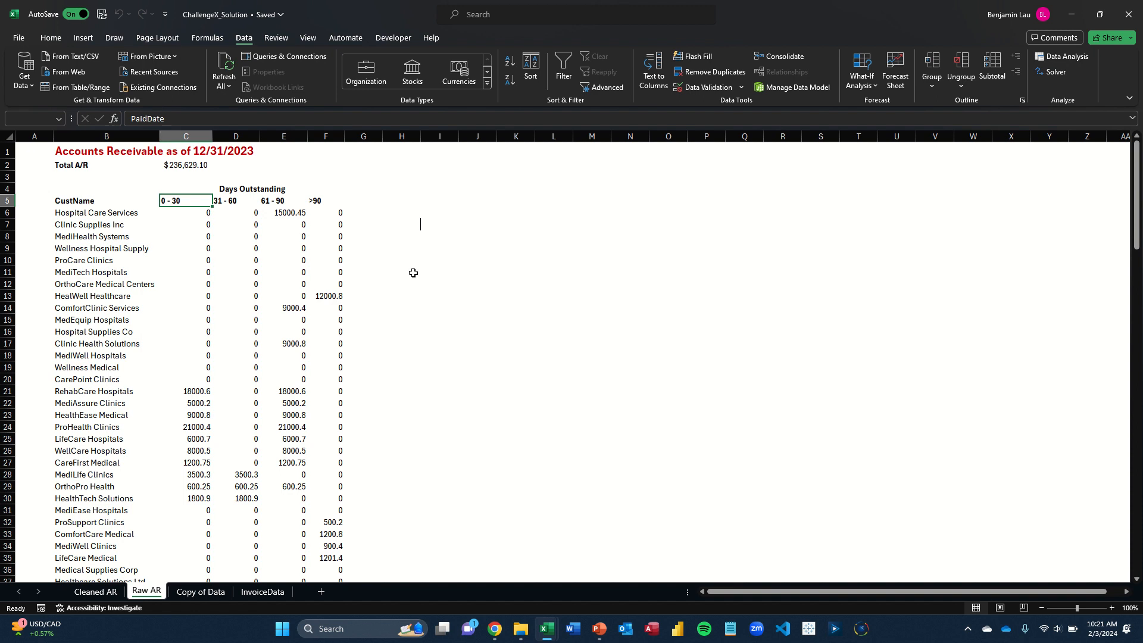
{"action": "key", "text": "Right"}
{"action": "key", "text": "Right"}
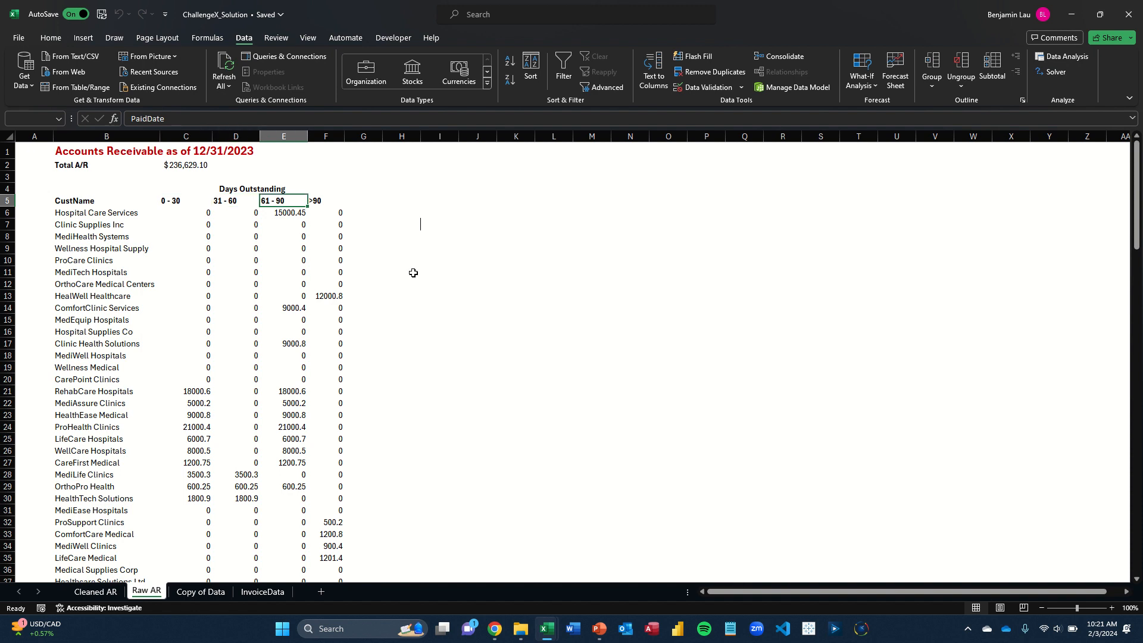
{"action": "key", "text": "Right"}
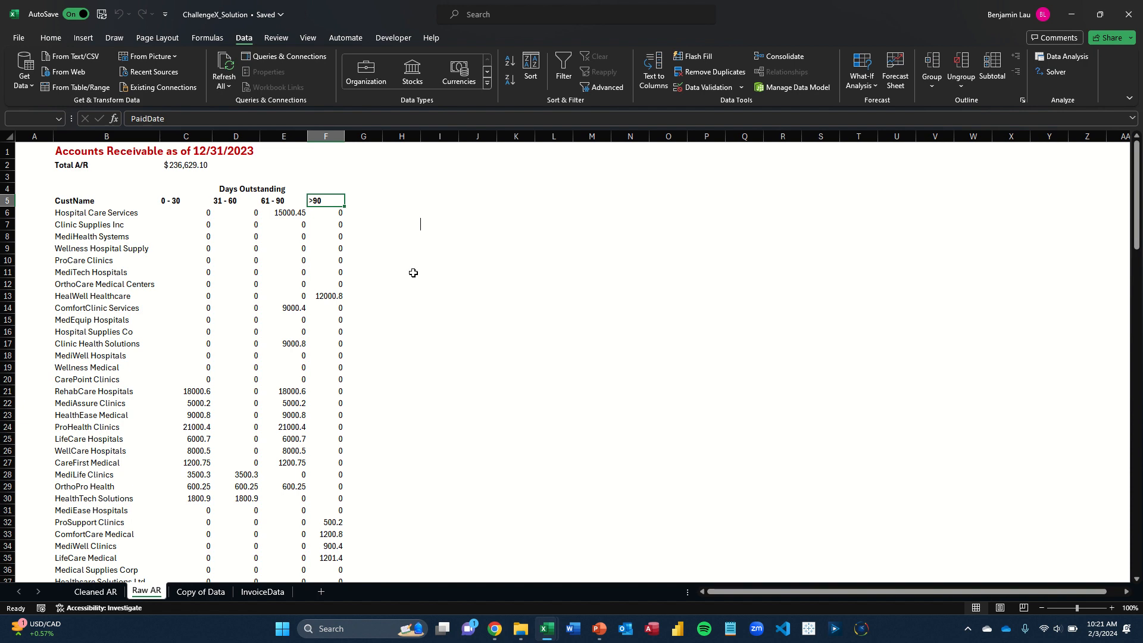
{"action": "key", "text": "Left"}
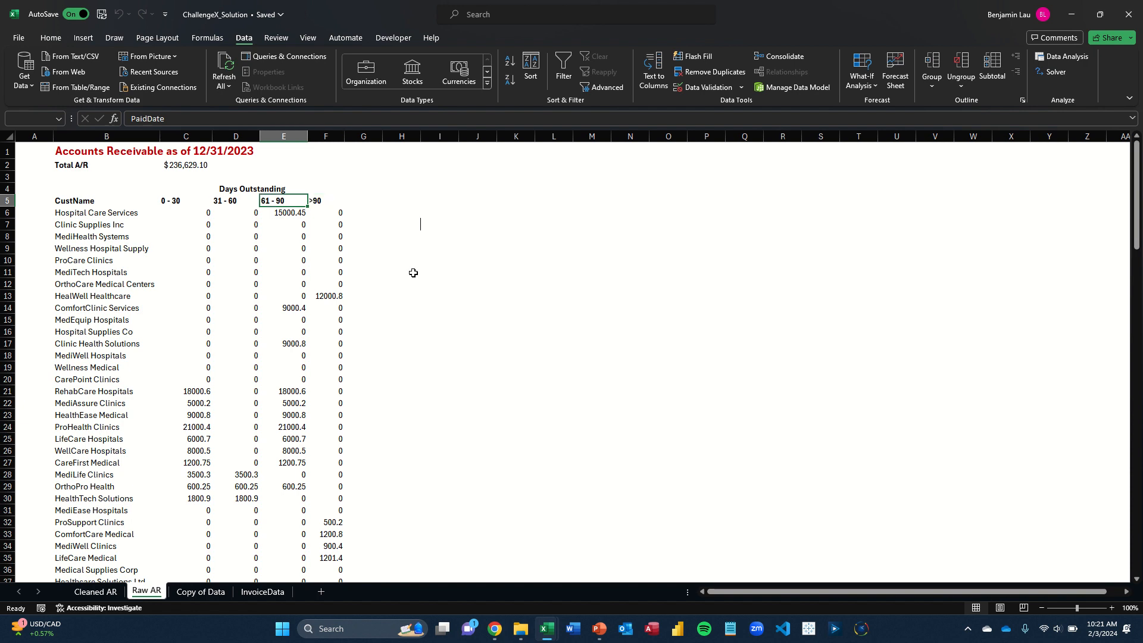
{"action": "key", "text": "Left"}
{"action": "key", "text": "Left"}
Examine the arguments of the SUMIFS formula in C6, starting with its sum range, and leave the formula unedited
{"action": "key", "text": "Down"}
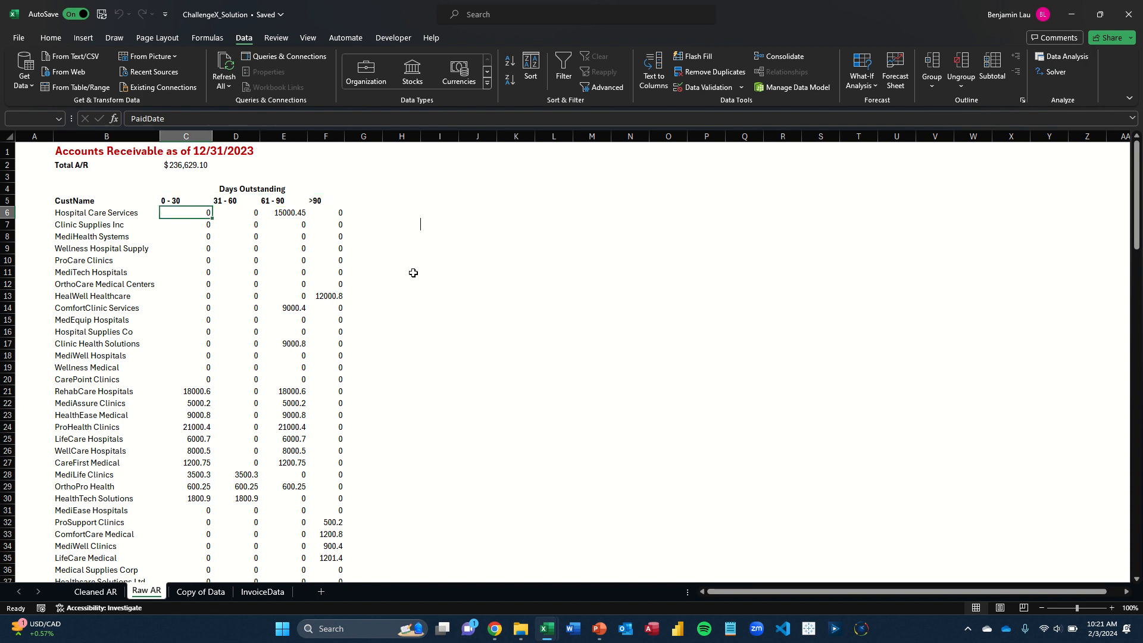
{"action": "key", "text": "F2"}
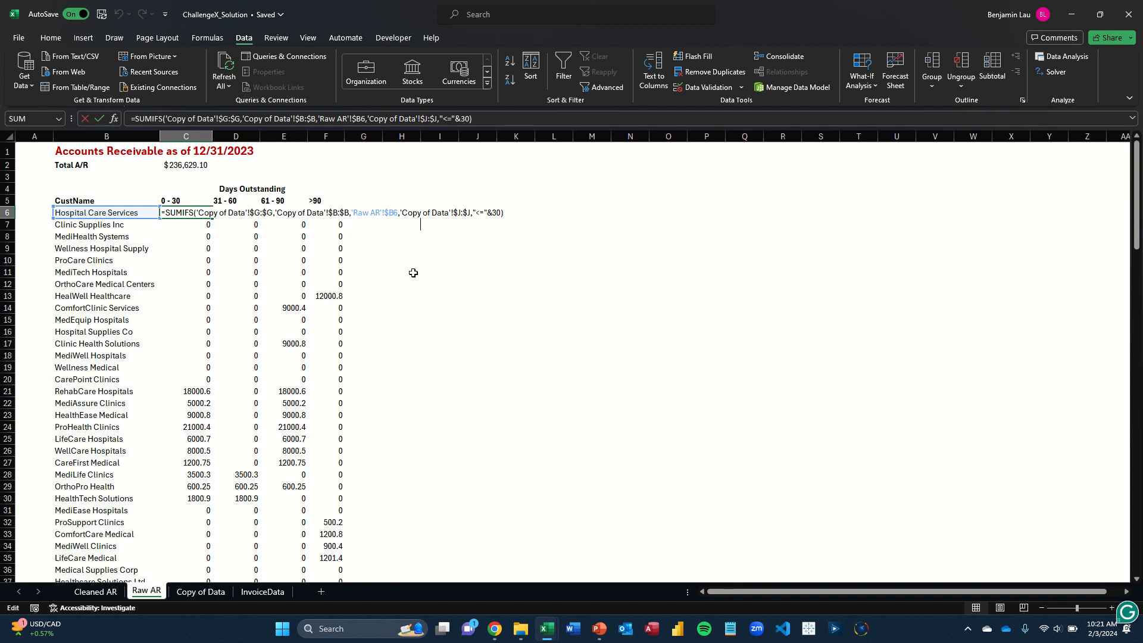
{"action": "key", "text": "Left"}
{"action": "key", "text": "Left"}
{"action": "key", "text": "Left"}
{"action": "key", "text": "Left"}
{"action": "key", "text": "Left"}
{"action": "key", "text": "Left"}
{"action": "key", "text": "Left"}
{"action": "key", "text": "Left"}
{"action": "key", "text": "Left"}
{"action": "key", "text": "Left"}
{"action": "key", "text": "Left"}
{"action": "key", "text": "Left"}
{"action": "key", "text": "Left"}
{"action": "key", "text": "Left"}
{"action": "key", "text": "Left"}
{"action": "key", "text": "Left"}
{"action": "key", "text": "Left"}
{"action": "key", "text": "Left"}
{"action": "key", "text": "Left"}
{"action": "key", "text": "Left"}
{"action": "key", "text": "Left"}
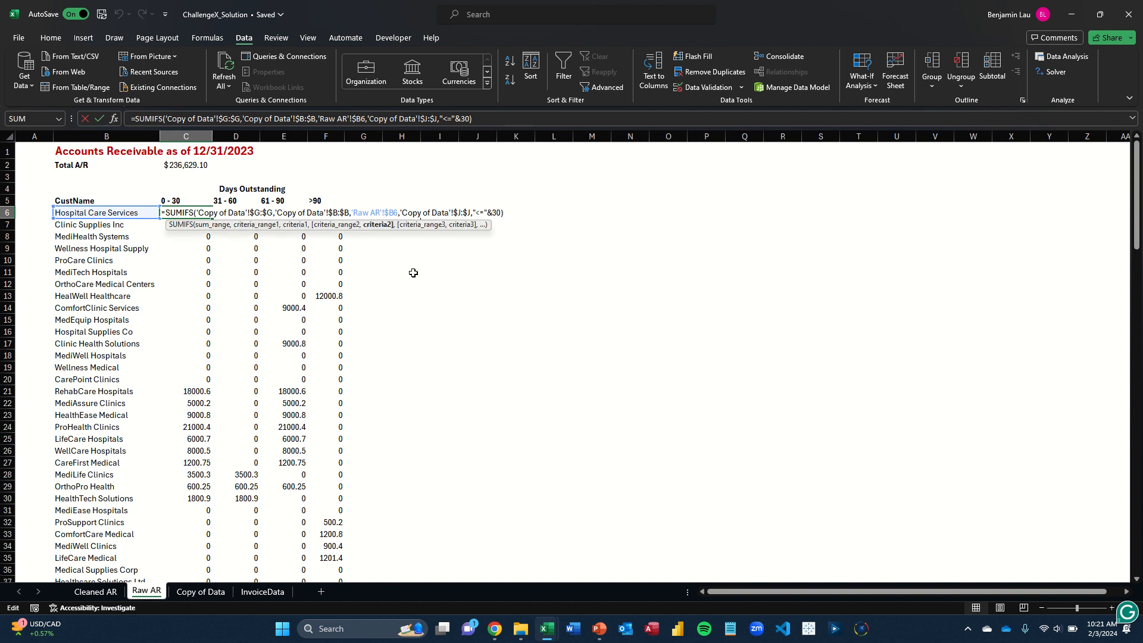
{"action": "key", "text": "Right"}
{"action": "key", "text": "Right"}
{"action": "key", "text": "Right"}
{"action": "key", "text": "Right"}
{"action": "key", "text": "Right"}
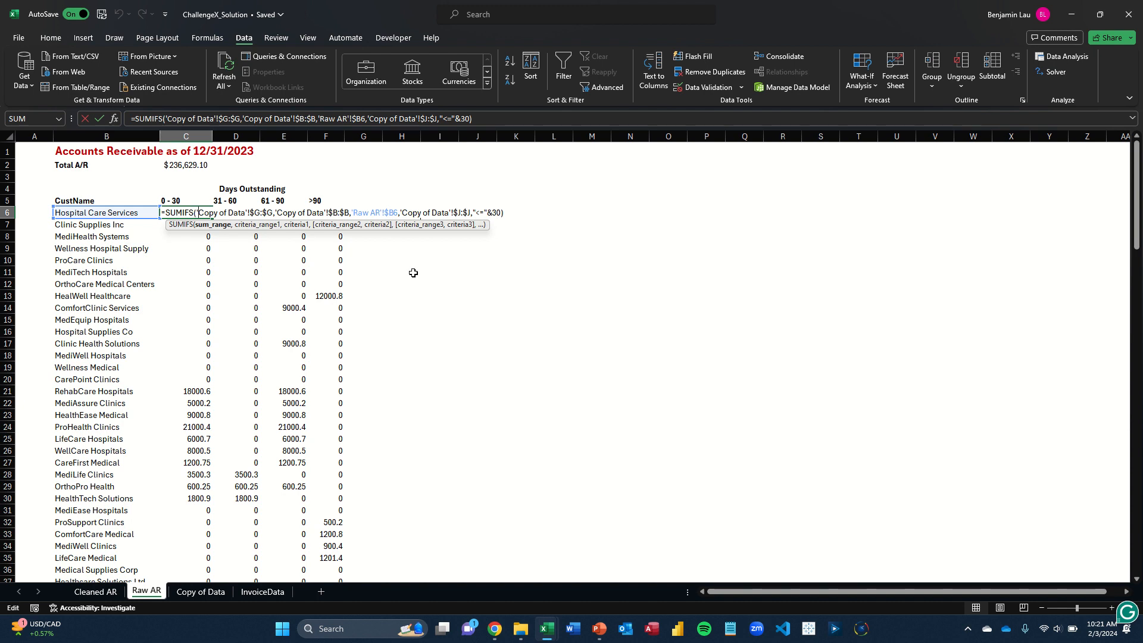
{"action": "key", "text": "Escape"}
Check the TotalSales header in column G of the Copy of Data sheet, which the SUMIFS formula uses as its sum range
{"action": "key", "text": "ctrl+Page_Down"}
{"action": "key", "text": "Right"}
{"action": "key", "text": "Right"}
{"action": "key", "text": "Right"}
{"action": "key", "text": "Right"}
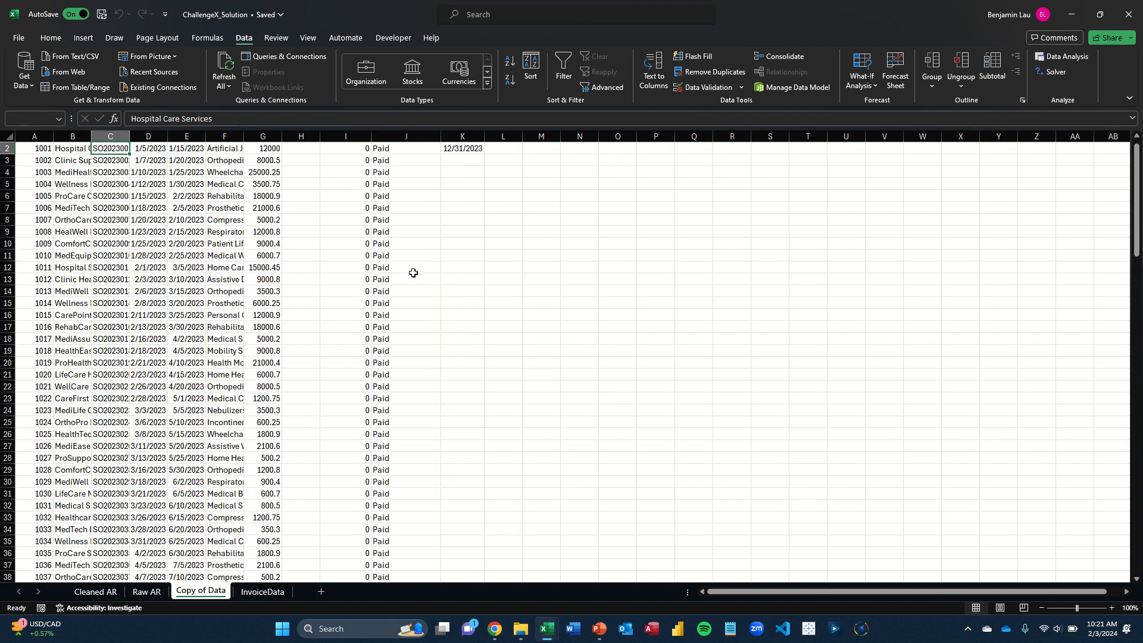
{"action": "key", "text": "Right"}
{"action": "key", "text": "Up"}
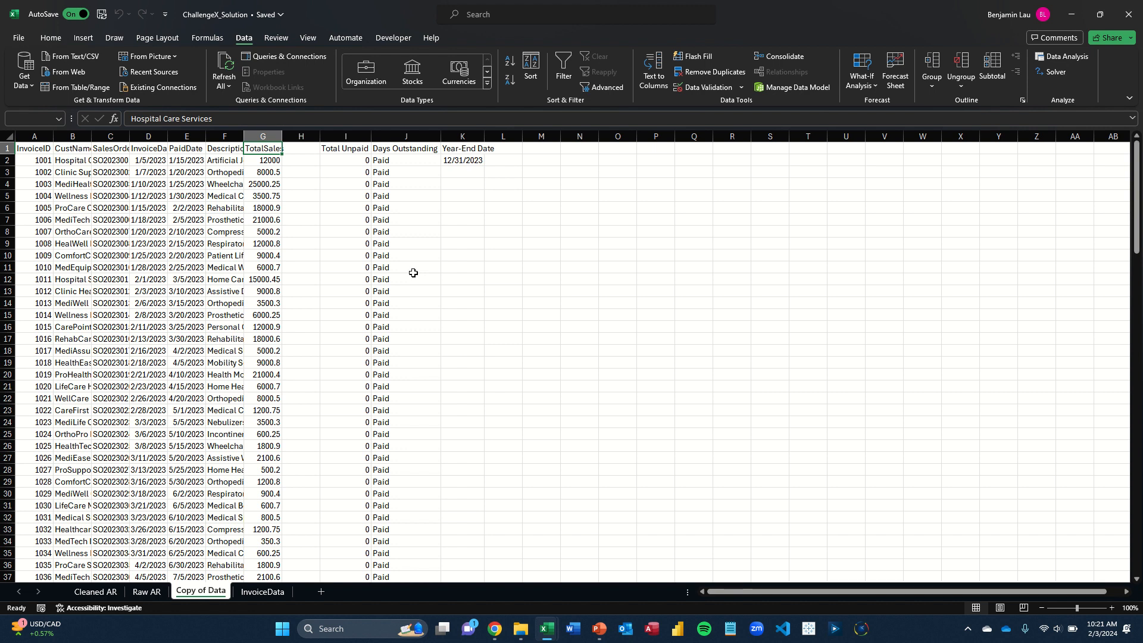
Return to the Raw AR sheet and examine the first criteria range argument of the SUMIFS formula in C6, leaving it unedited
{"action": "key", "text": "ctrl+Page_Up"}
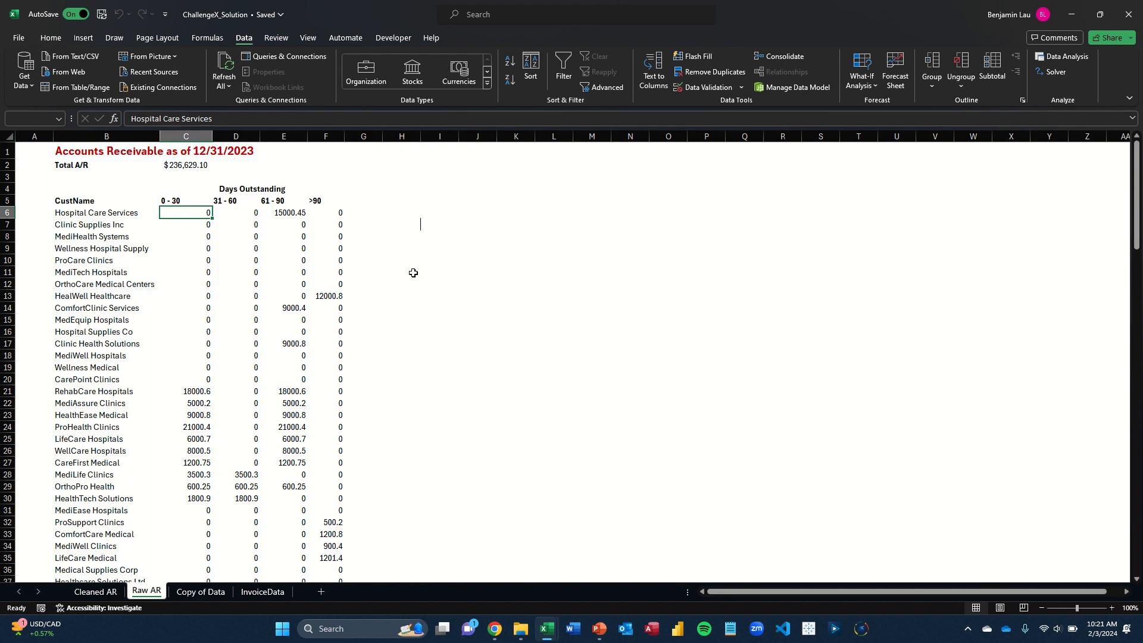
{"action": "key", "text": "F2"}
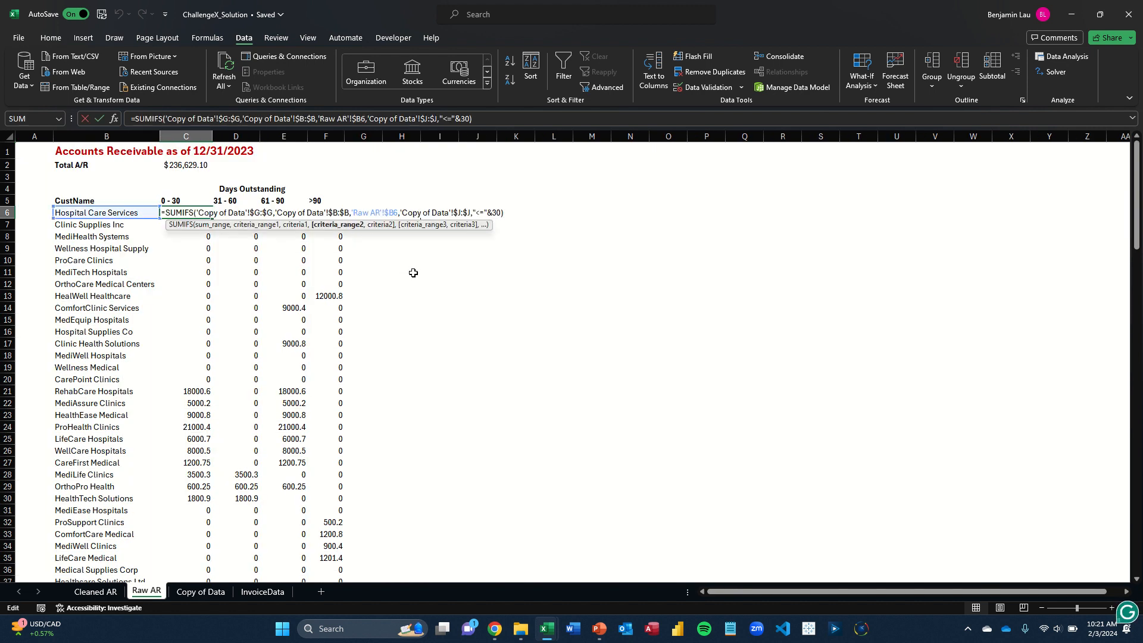
{"action": "key", "text": "Left"}
{"action": "key", "text": "Left"}
{"action": "key", "text": "Left"}
{"action": "key", "text": "Left"}
{"action": "key", "text": "Left"}
{"action": "key", "text": "Left"}
{"action": "key", "text": "Left"}
{"action": "key", "text": "Left"}
{"action": "key", "text": "Left"}
{"action": "key", "text": "Left"}
{"action": "key", "text": "Left"}
{"action": "key", "text": "Left"}
{"action": "key", "text": "Left"}
{"action": "key", "text": "Left"}
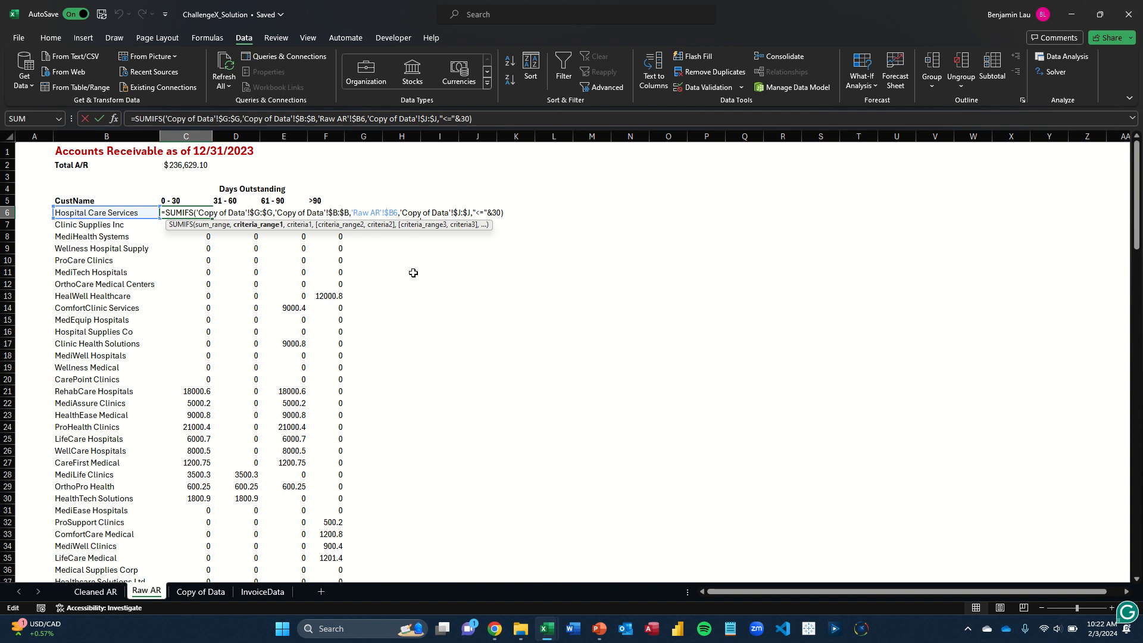
{"action": "key", "text": "Escape"}
Check the CustName data in column B of the Copy of Data sheet, which serves as the first criteria range
{"action": "key", "text": "ctrl+Page_Down"}
{"action": "key", "text": "Left"}
{"action": "key", "text": "Left"}
{"action": "key", "text": "Left"}
{"action": "key", "text": "Left"}
{"action": "key", "text": "Left"}
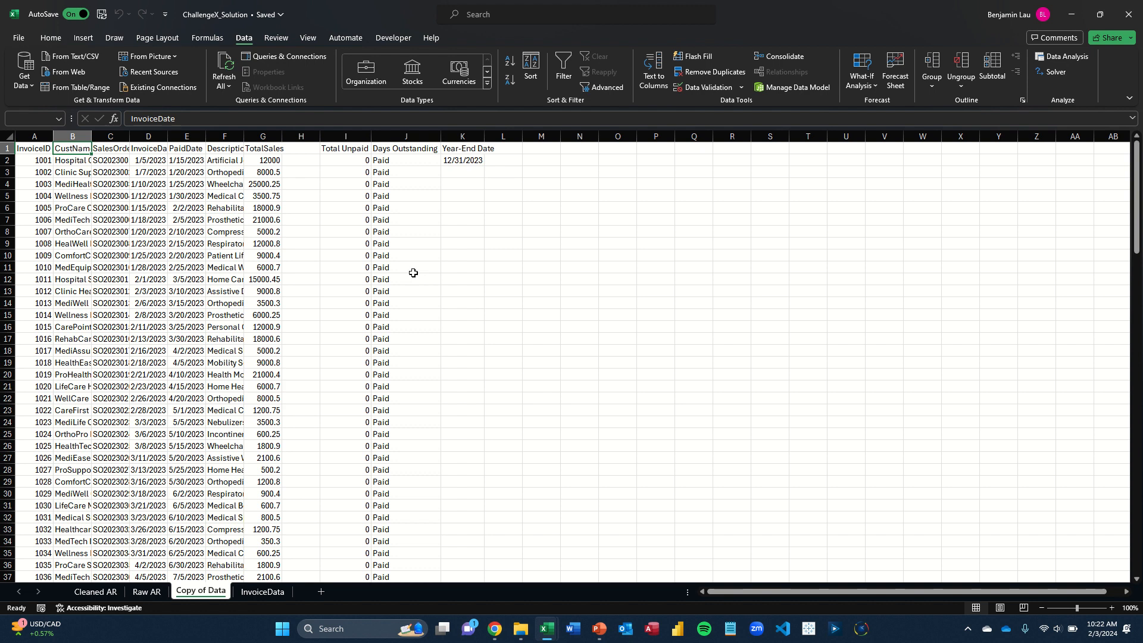
{"action": "key", "text": "ctrl+shift+Down"}
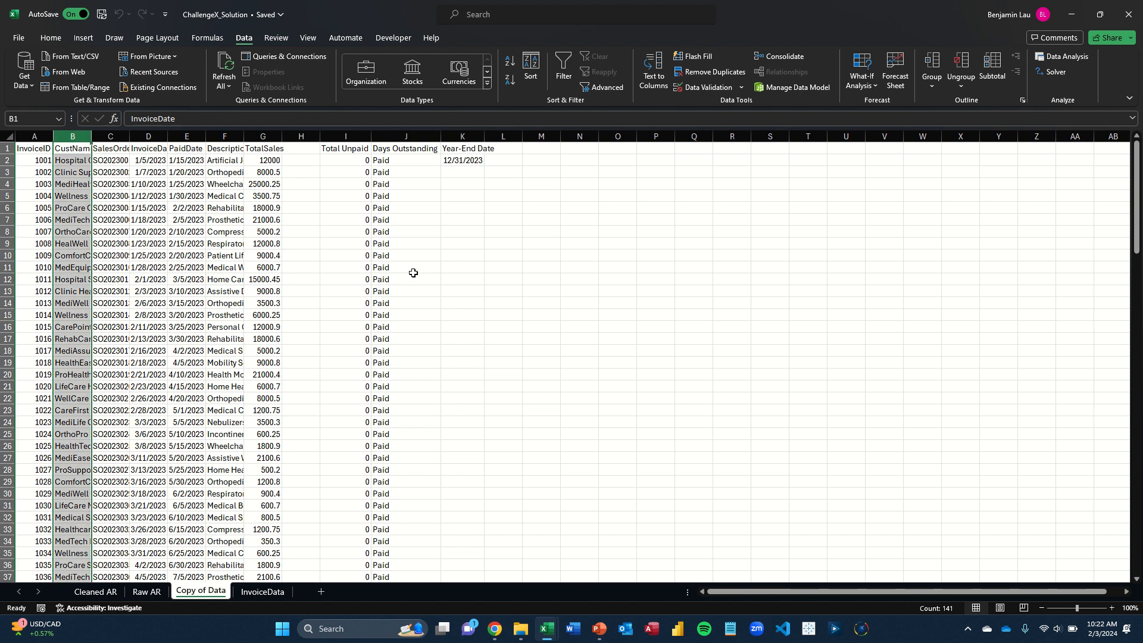
Revisit the SUMIFS formula in C6 of Raw AR and check its second criteria range, the Days Outstanding column J in Copy of Data
{"action": "key", "text": "ctrl+Page_Up"}
{"action": "key", "text": "F2"}
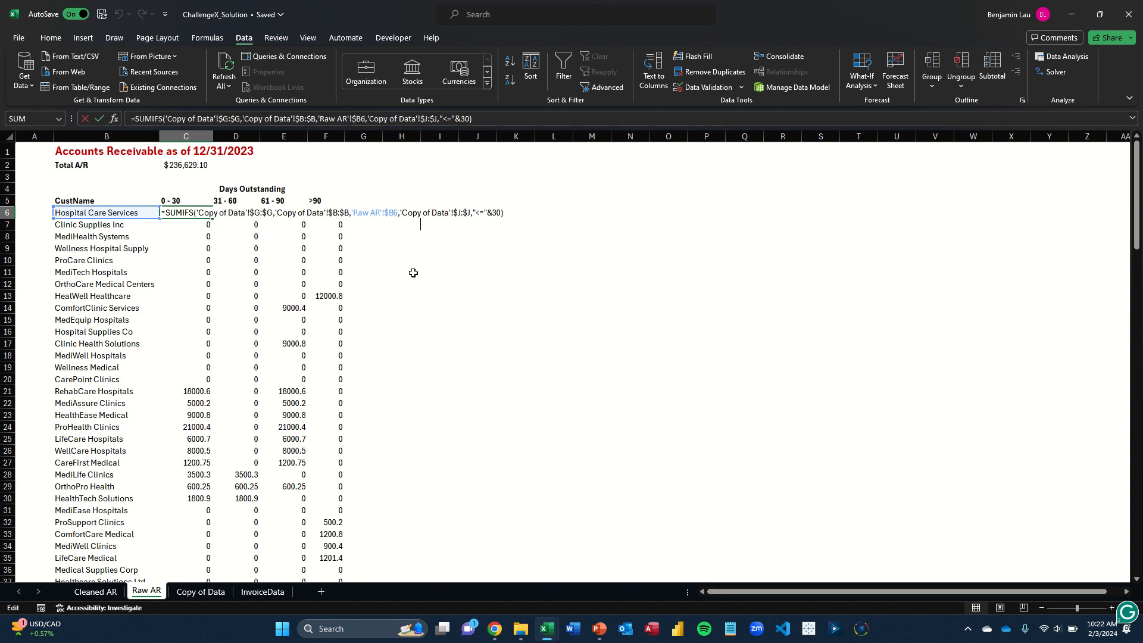
{"action": "key", "text": "Return"}
{"action": "key", "text": "ctrl+Page_Down"}
{"action": "key", "text": "Right"}
{"action": "key", "text": "Right"}
{"action": "key", "text": "Right"}
{"action": "key", "text": "Right"}
{"action": "key", "text": "Right"}
{"action": "key", "text": "Right"}
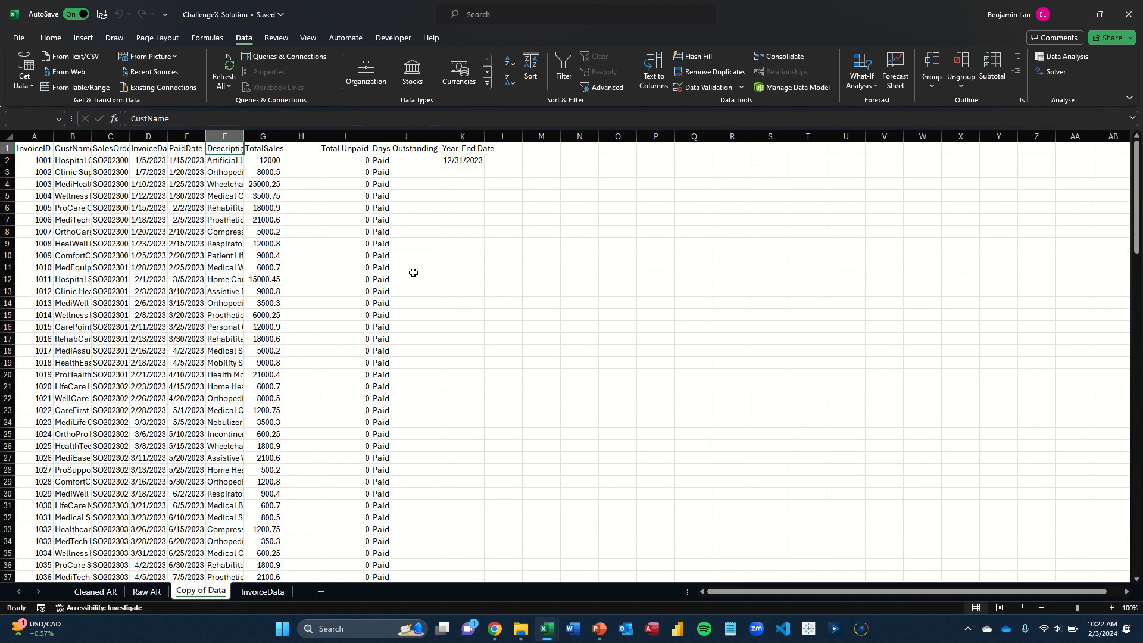
{"action": "key", "text": "ctrl+space"}
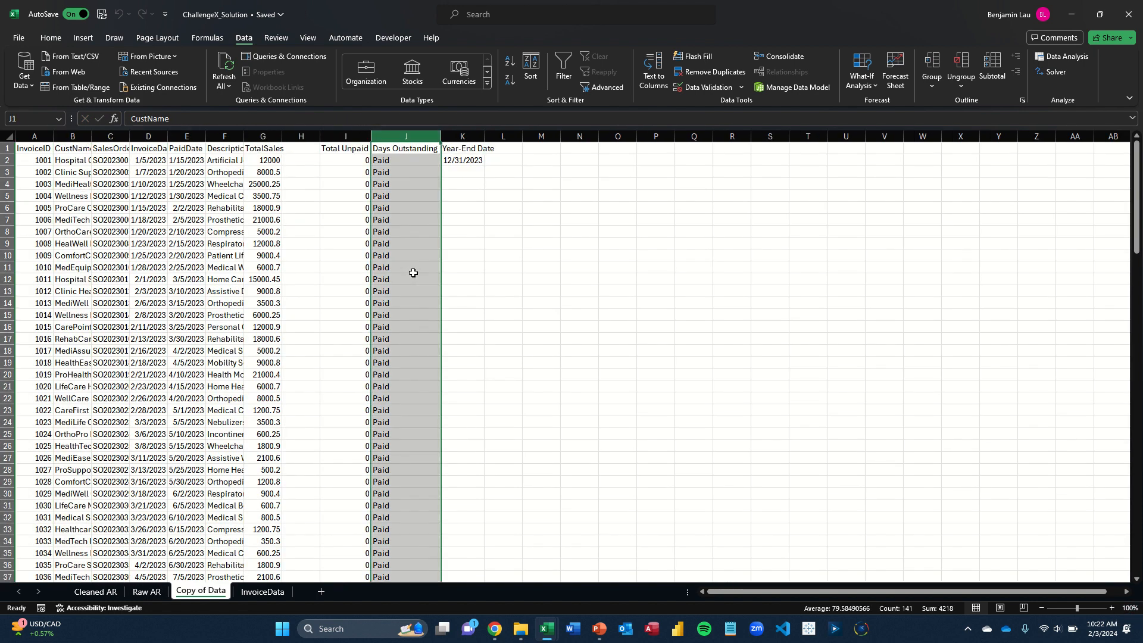
Examine the second criterion, "<="&30, of the SUMIFS formula in Raw AR cell C6 and leave the formula unedited
{"action": "key", "text": "ctrl+Page_Up"}
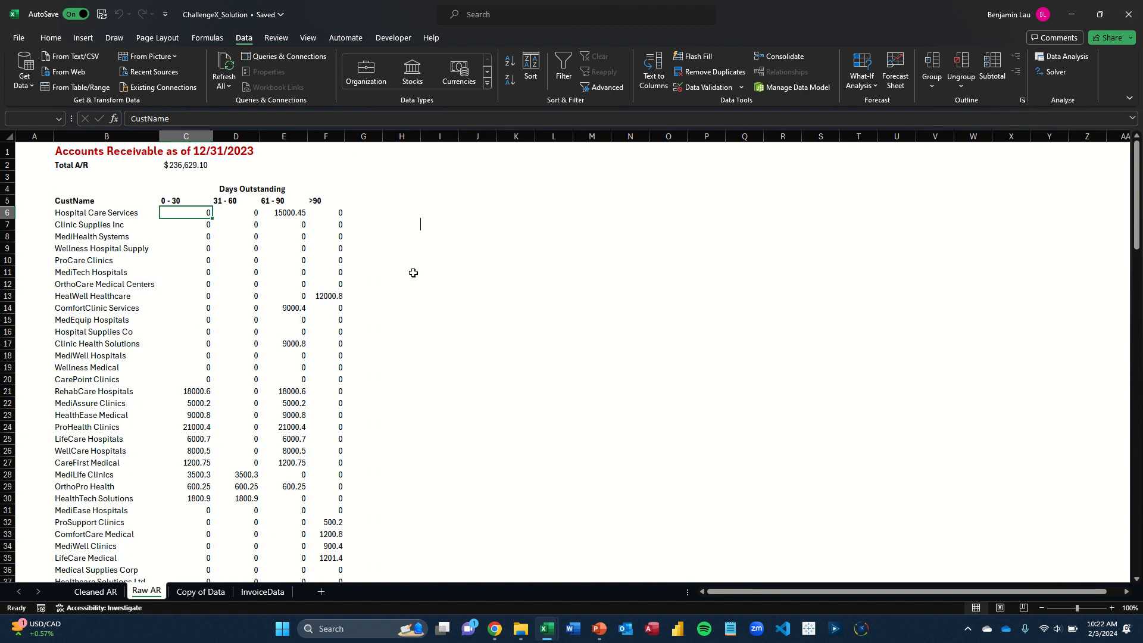
{"action": "key", "text": "F2"}
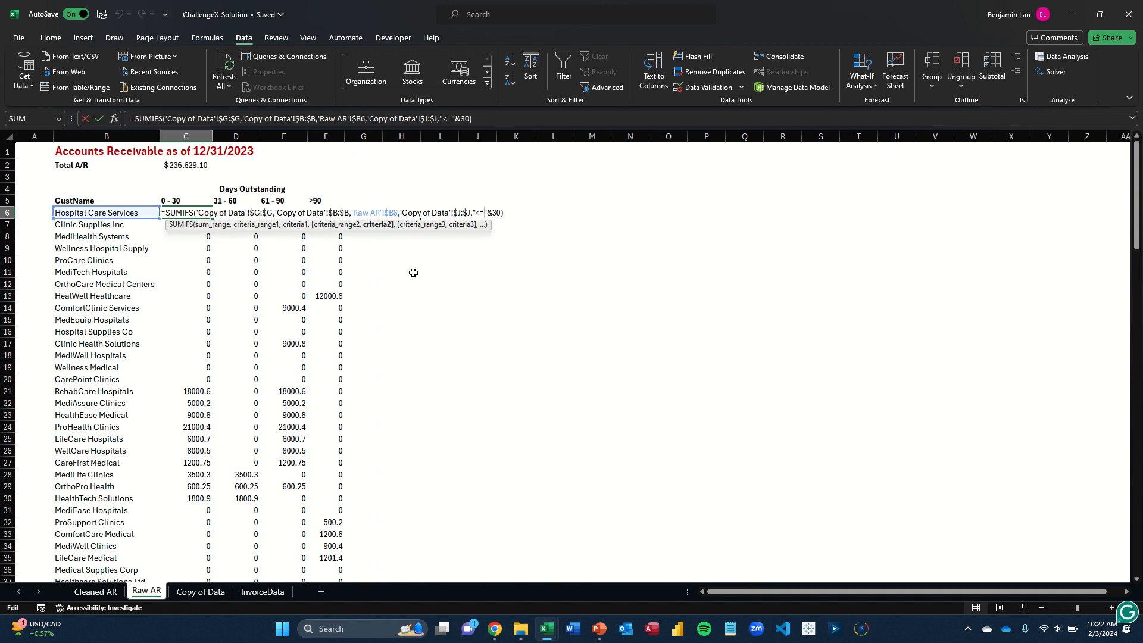
{"action": "key", "text": "Left"}
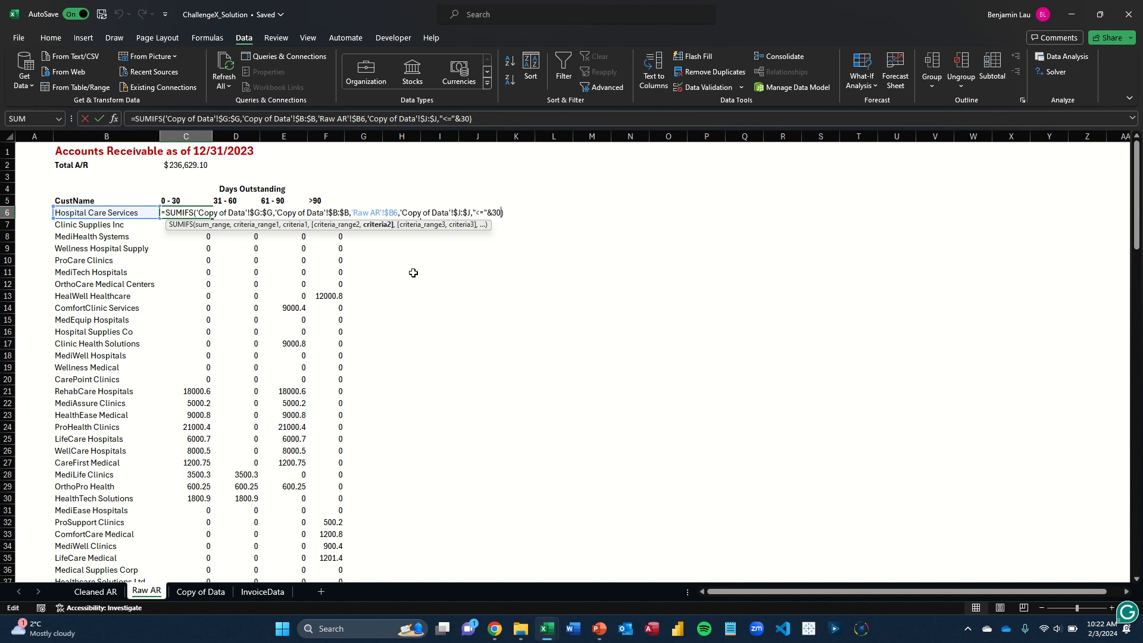
{"action": "key", "text": "ctrl+Return"}
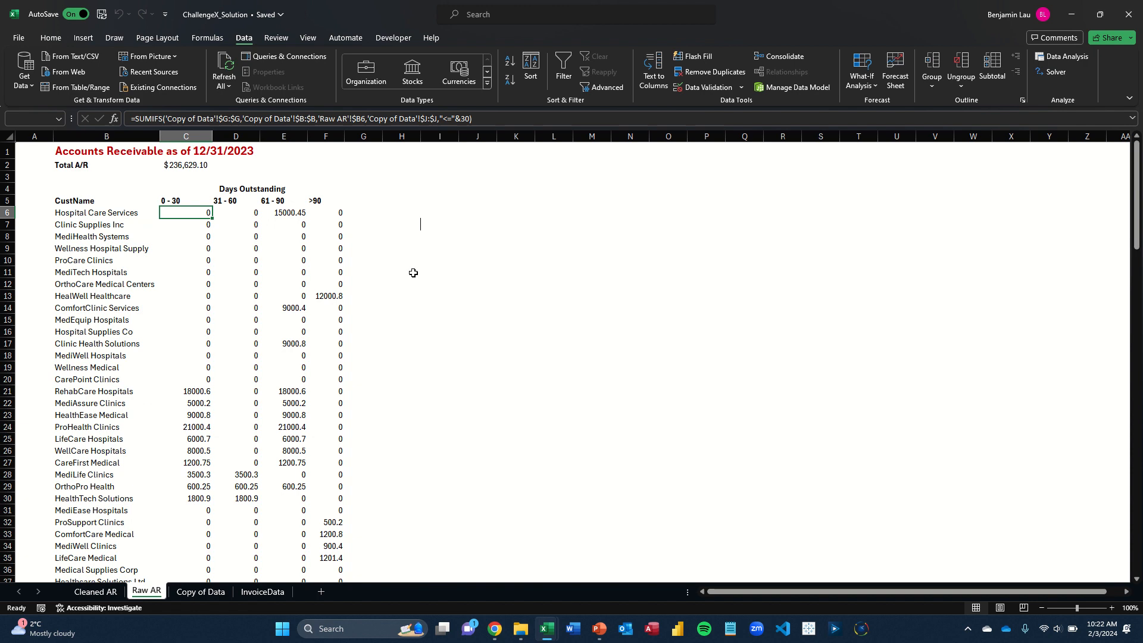
Examine the third criteria range and its ">30" criterion in the SUMIFS formula for the 31 - 60 bucket in D6
{"action": "key", "text": "Right"}
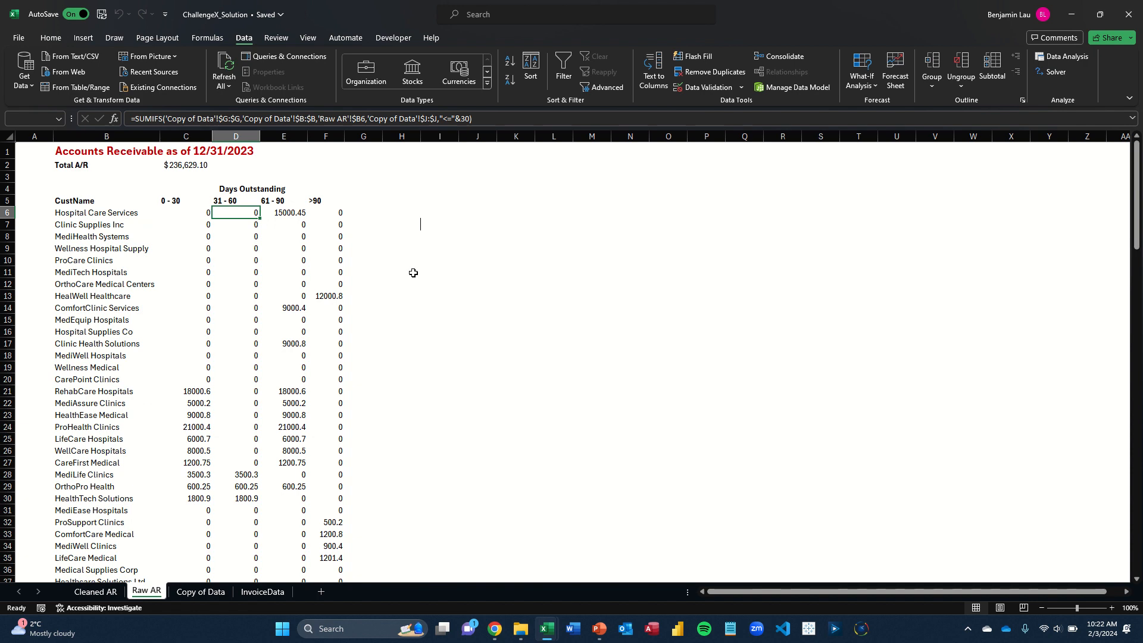
{"action": "key", "text": "F2"}
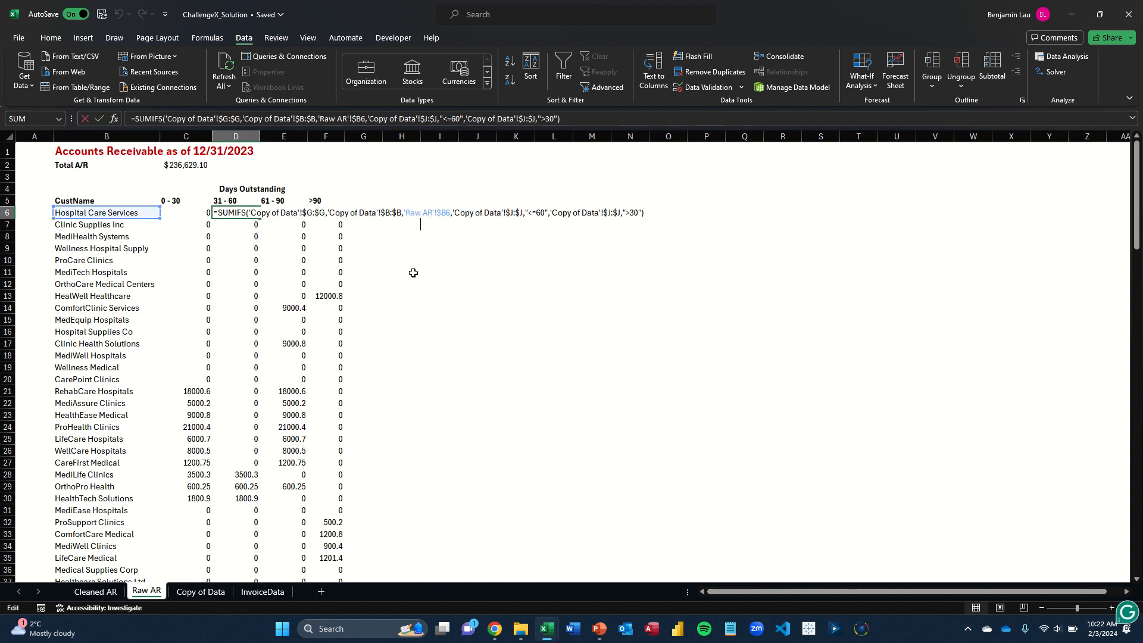
{"action": "key", "text": "Left"}
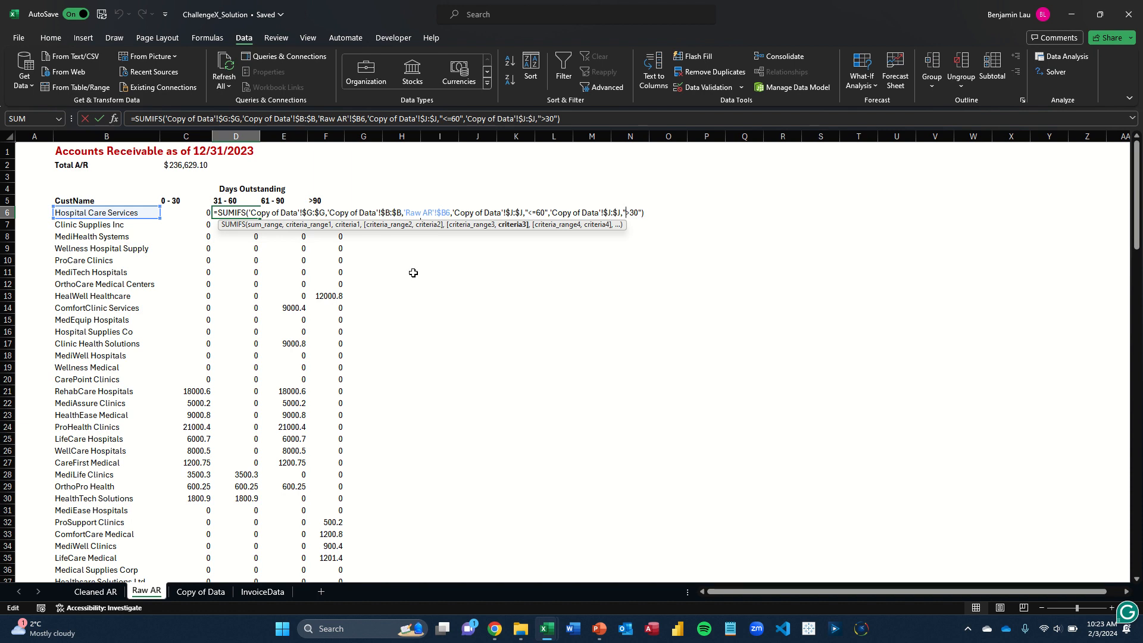
{"action": "key", "text": "Left"}
{"action": "key", "text": "Left"}
{"action": "key", "text": "Right"}
{"action": "key", "text": "Right"}
{"action": "key", "text": "Left"}
{"action": "key", "text": "Left"}
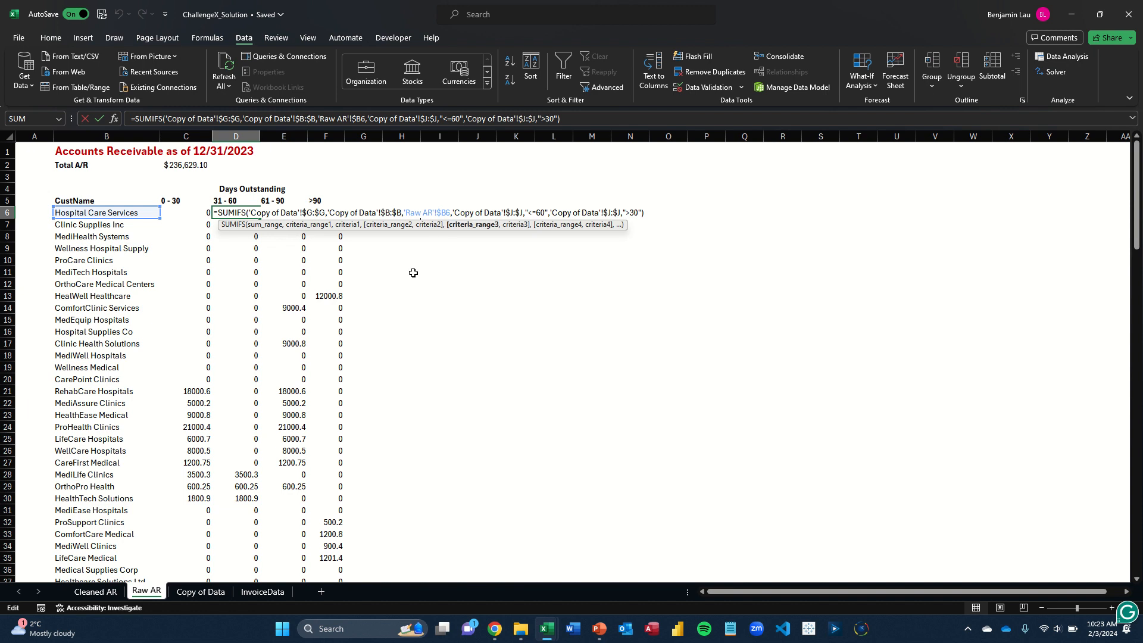
Trace the rest of the D6 formula from its "<=60" criterion back to the sum range, leaving it unedited
{"action": "key", "text": "Left"}
{"action": "key", "text": "Left"}
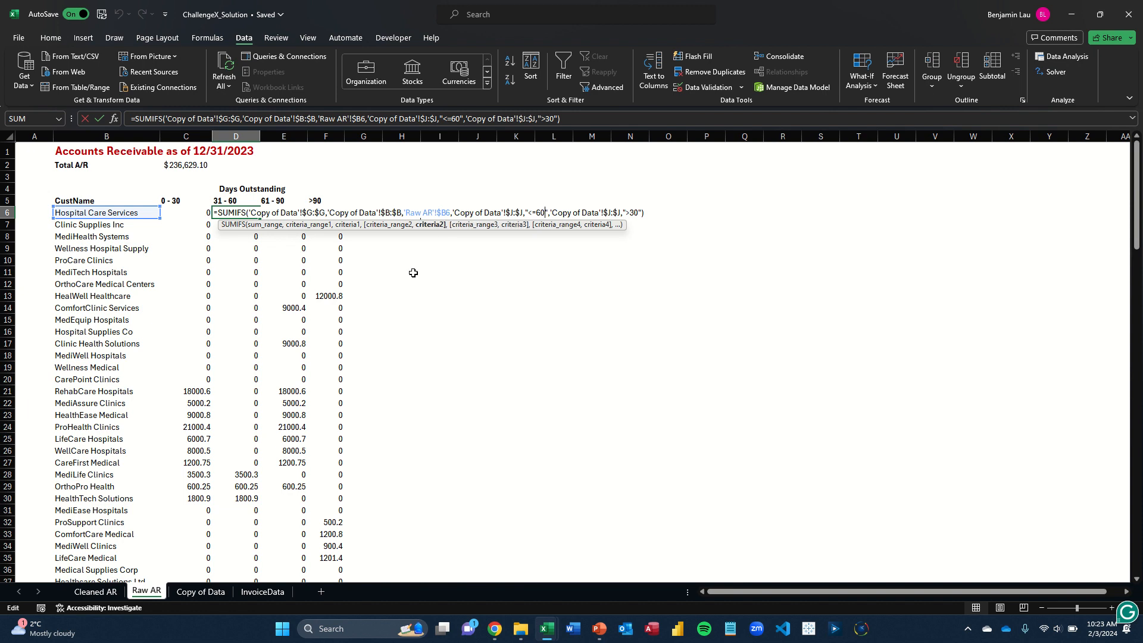
{"action": "key", "text": "Left"}
{"action": "key", "text": "Left"}
{"action": "key", "text": "Left"}
{"action": "key", "text": "Left"}
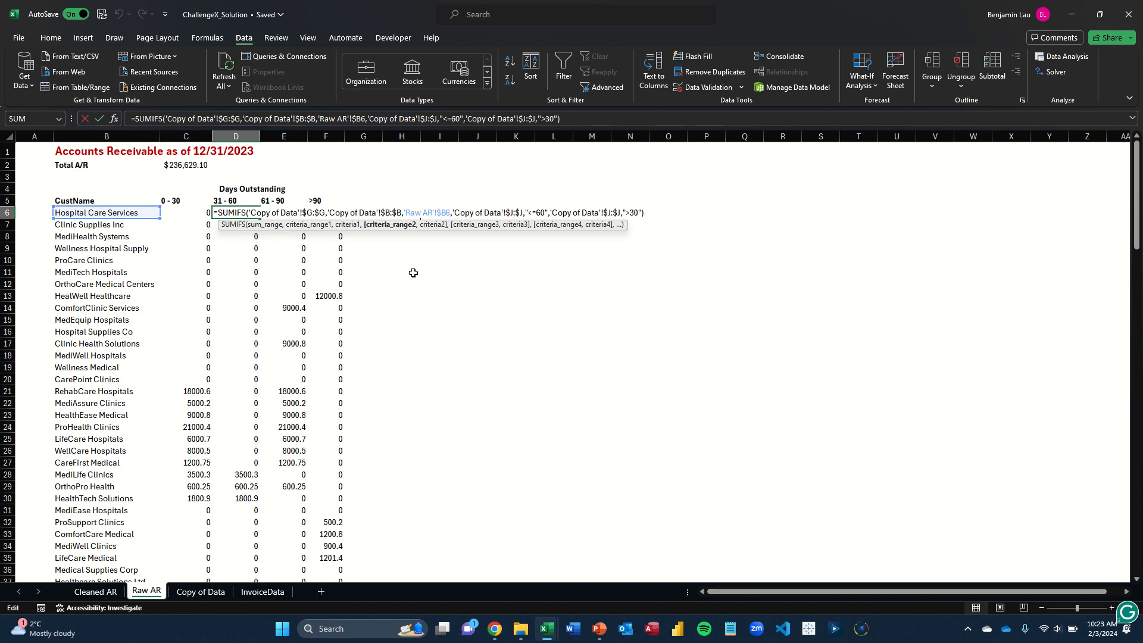
{"action": "key", "text": "Left"}
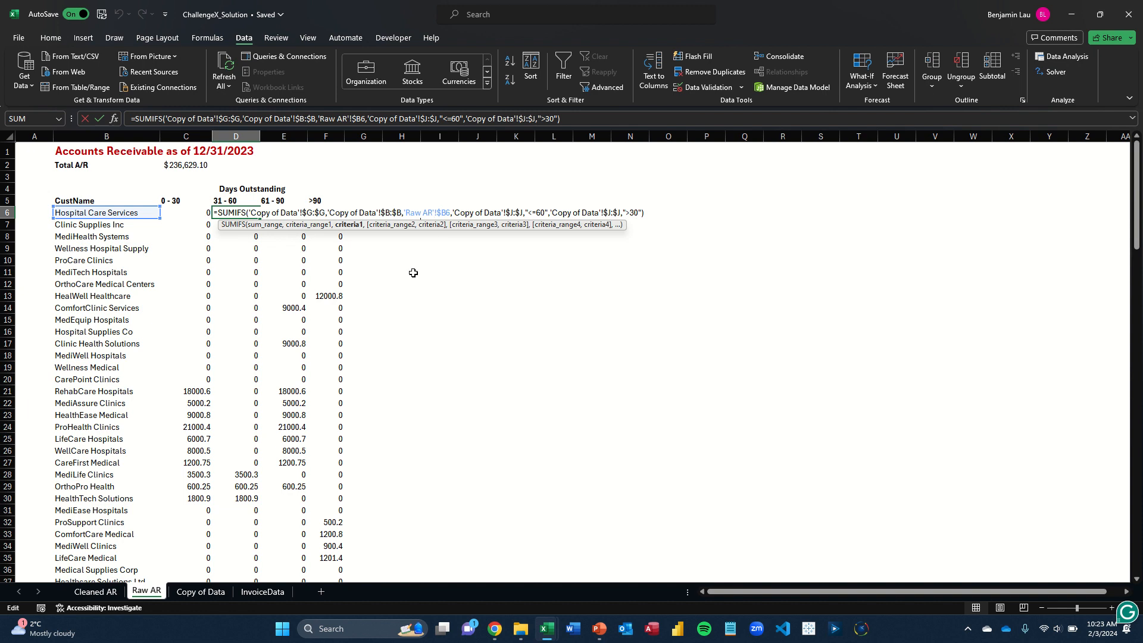
{"action": "key", "text": "Left"}
{"action": "key", "text": "Left"}
{"action": "key", "text": "Left"}
{"action": "key", "text": "Left"}
{"action": "key", "text": "Left"}
{"action": "key", "text": "Left"}
{"action": "key", "text": "Left"}
{"action": "key", "text": "Left"}
{"action": "key", "text": "Left"}
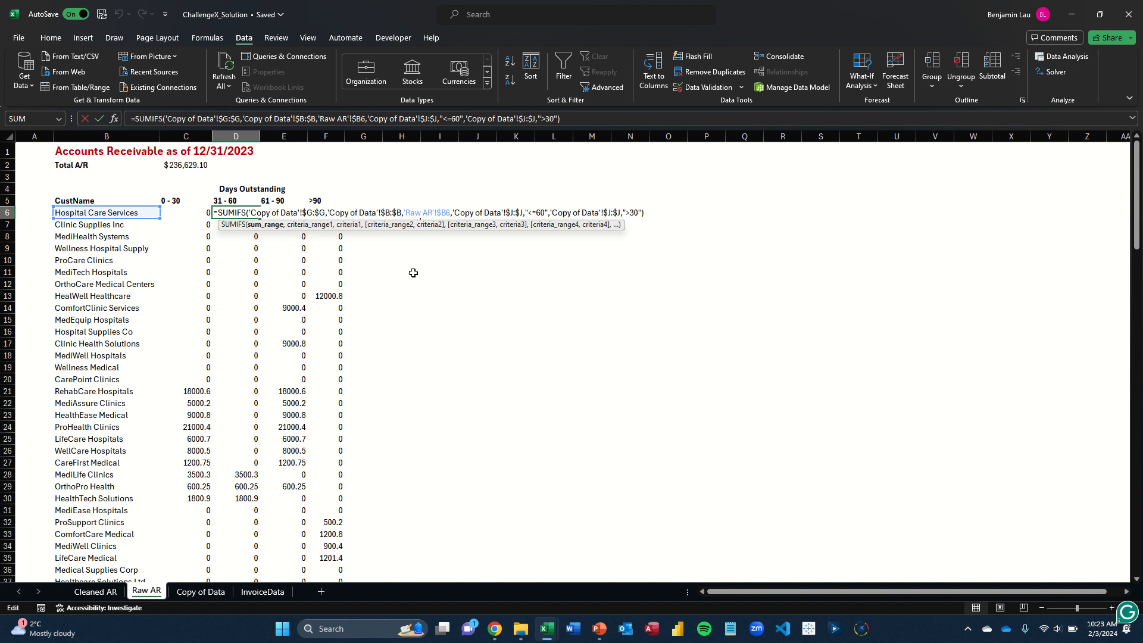
{"action": "key", "text": "Tab"}
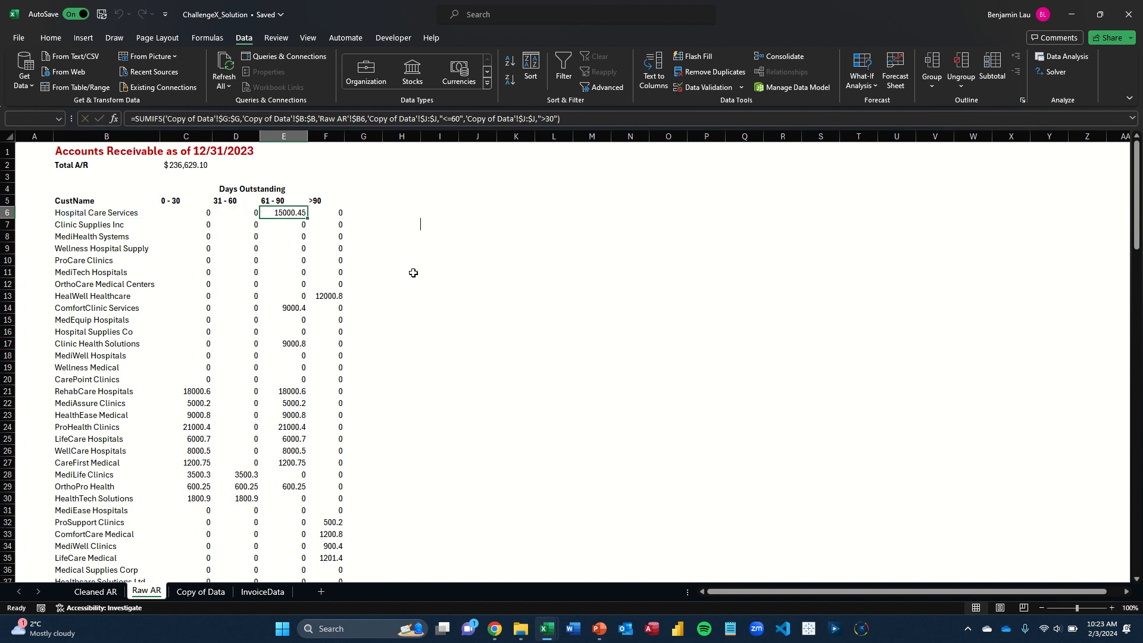
Examine the SUMIFS formulas for the 61 - 90 bucket in E6 and the >90 bucket in F6 without changing them
{"action": "key", "text": "F2"}
{"action": "key", "text": "Tab"}
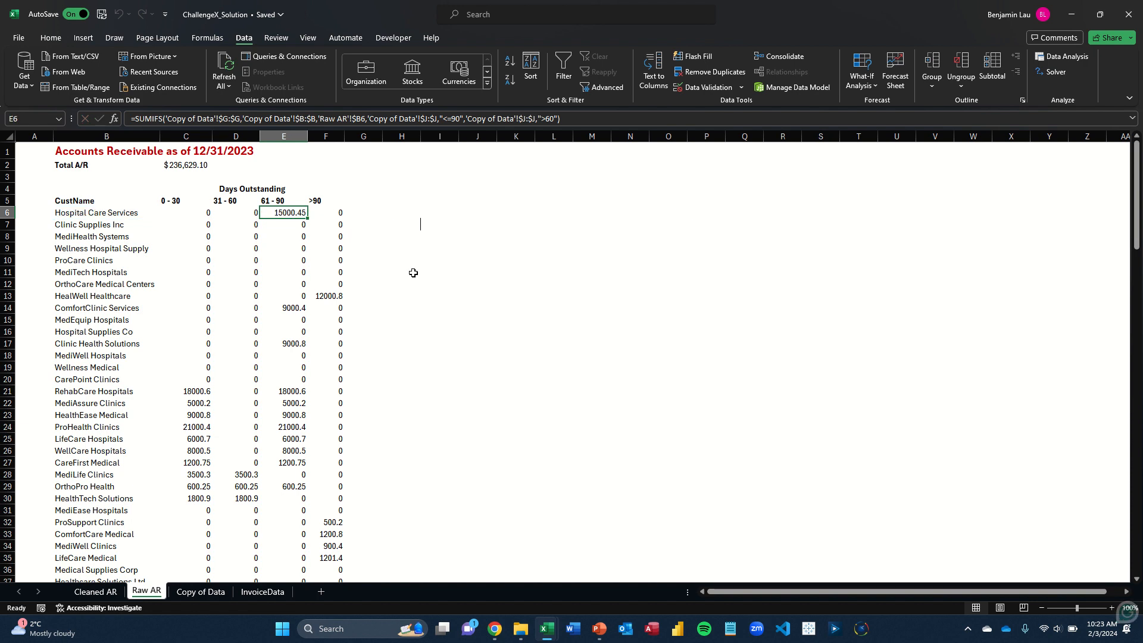
{"action": "key", "text": "F2"}
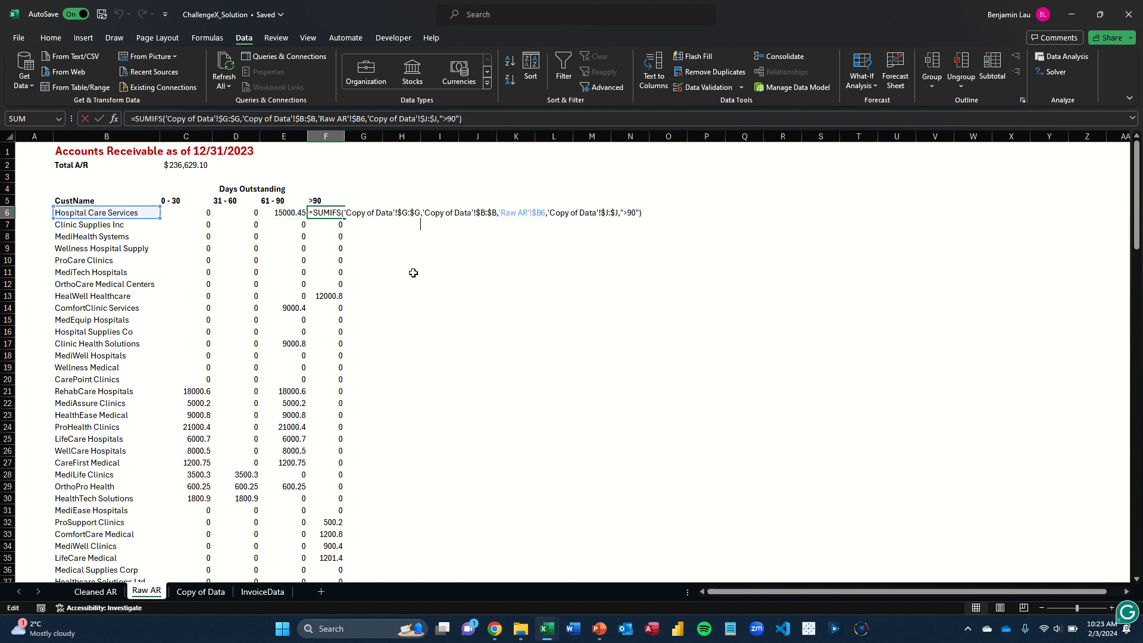
{"action": "key", "text": "shift+Tab"}
{"action": "key", "text": "F2"}
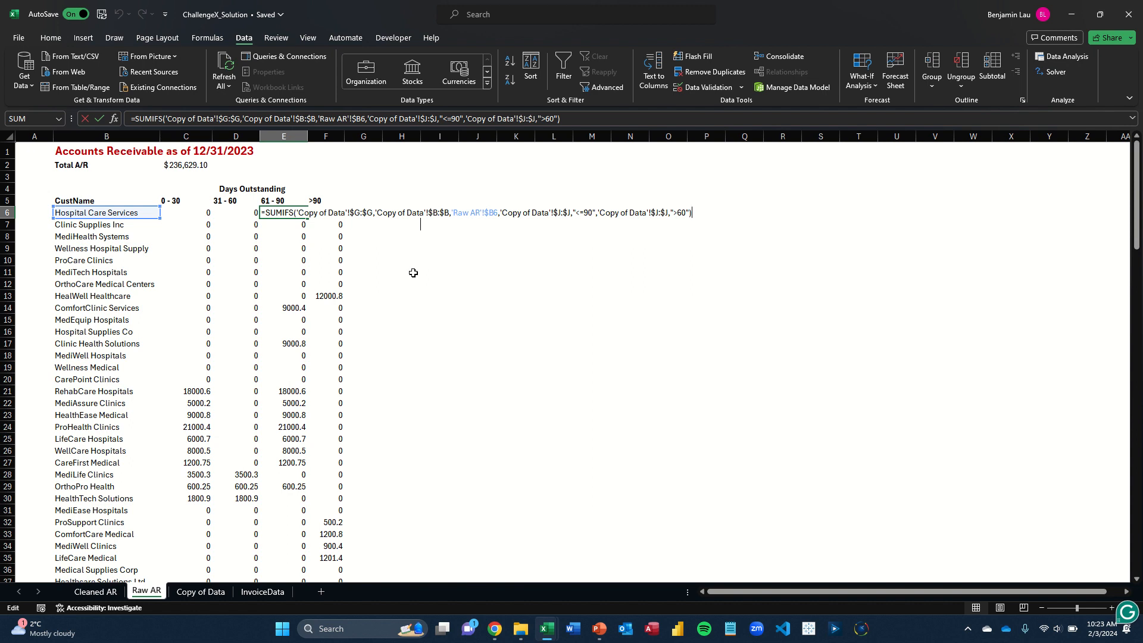
{"action": "key", "text": "ctrl+Return"}
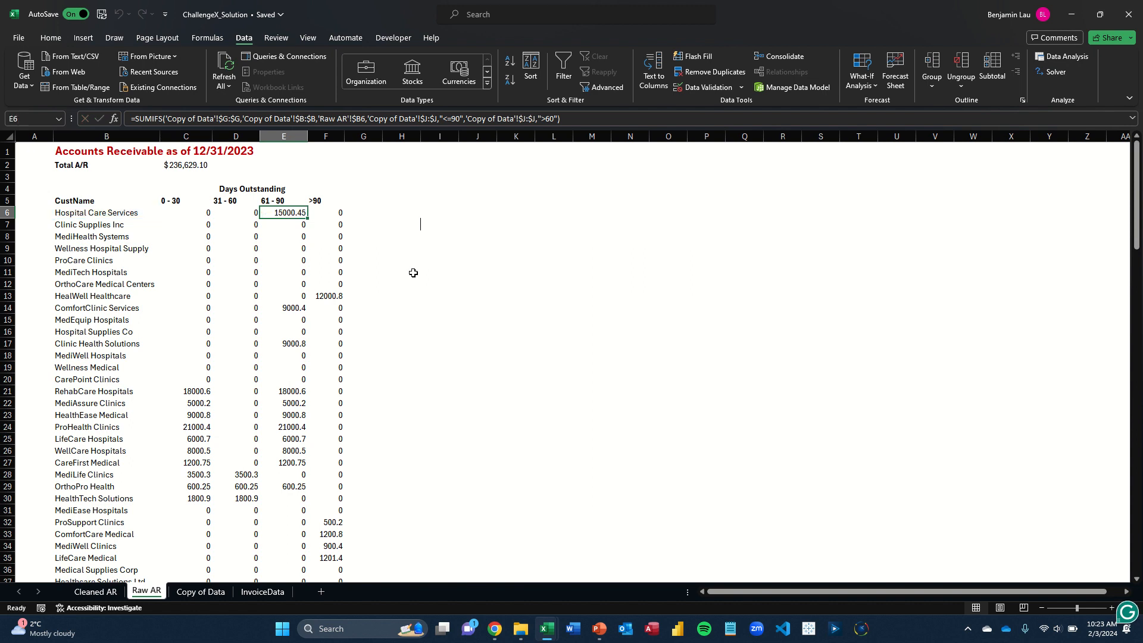
Check the combined sum of all customers' aging bucket amounts by selecting the range C6:F57
{"action": "key", "text": "shift+Tab"}
{"action": "key", "text": "shift+Tab"}
{"action": "key", "text": "Tab"}
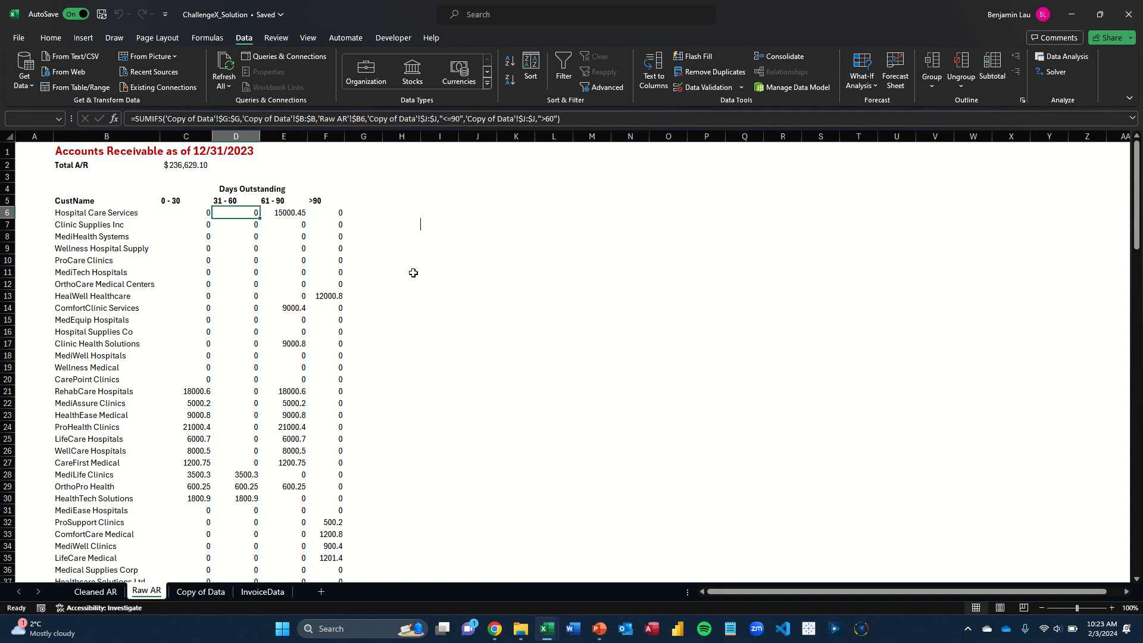
{"action": "key", "text": "shift+Tab"}
{"action": "key", "text": "shift+Tab"}
{"action": "key", "text": "ctrl+Down"}
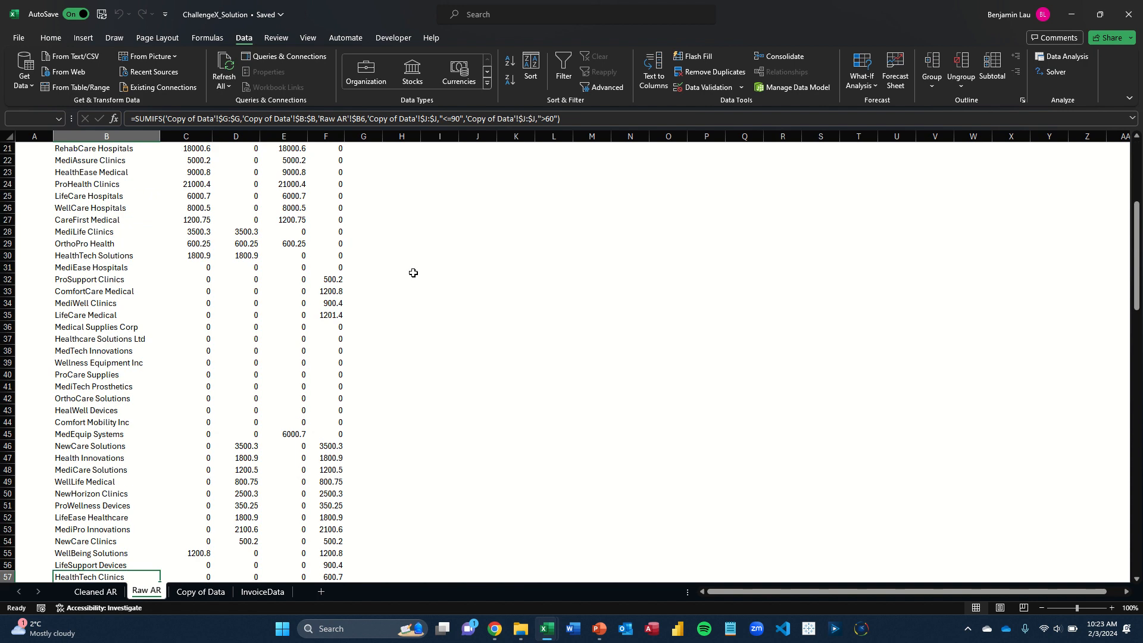
{"action": "key", "text": "Tab"}
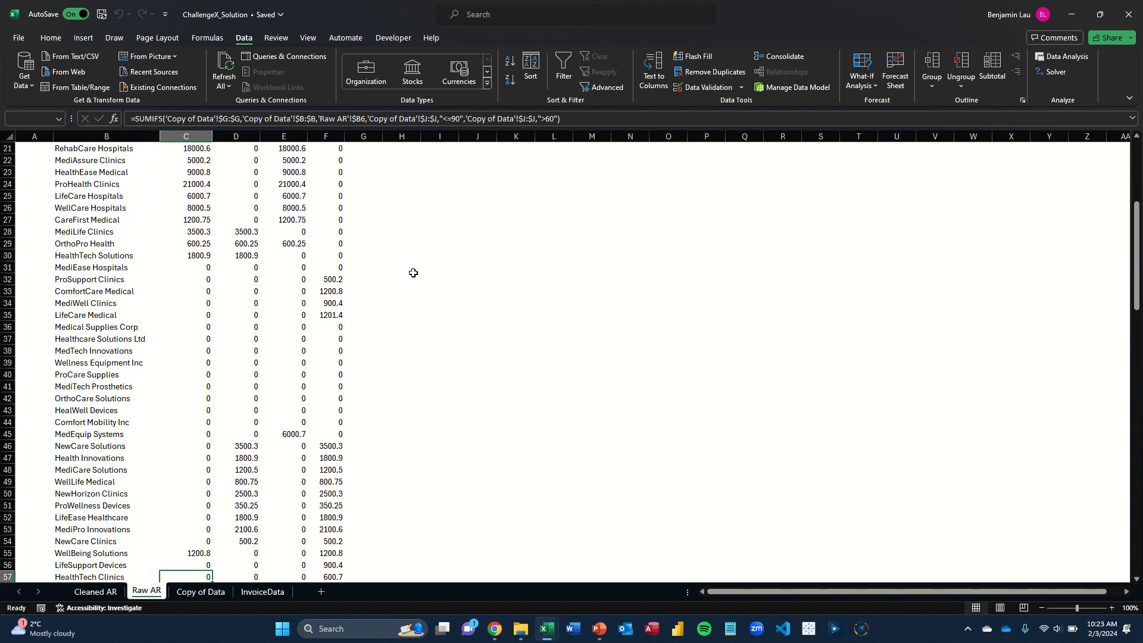
{"action": "key", "text": "shift+Right"}
{"action": "key", "text": "shift+Right"}
{"action": "key", "text": "shift+Right"}
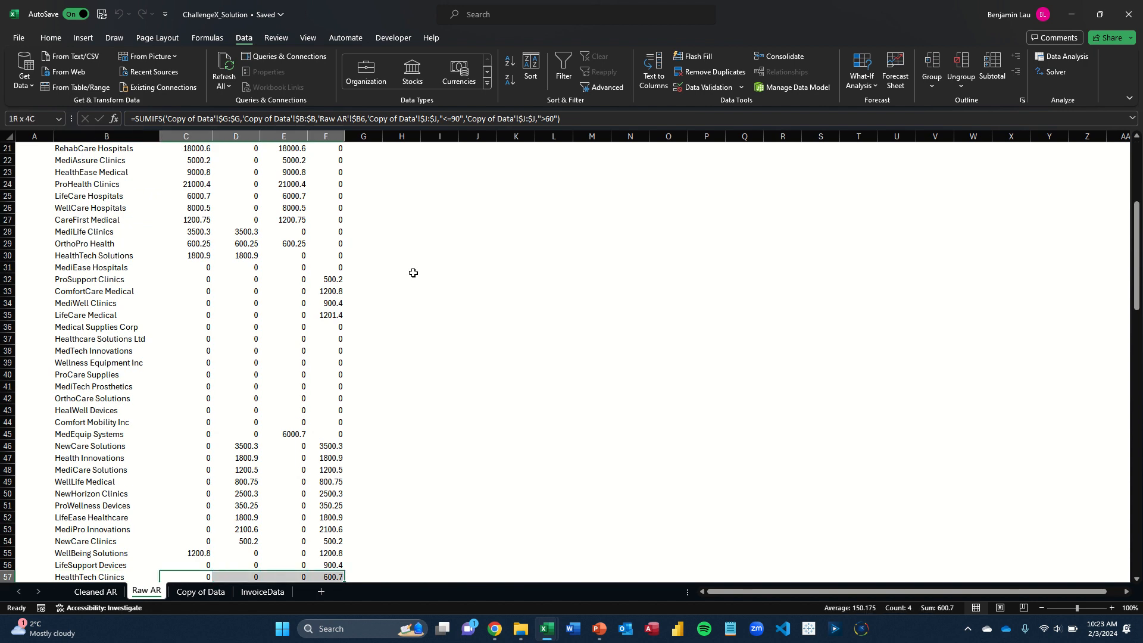
{"action": "key", "text": "ctrl+shift+Up"}
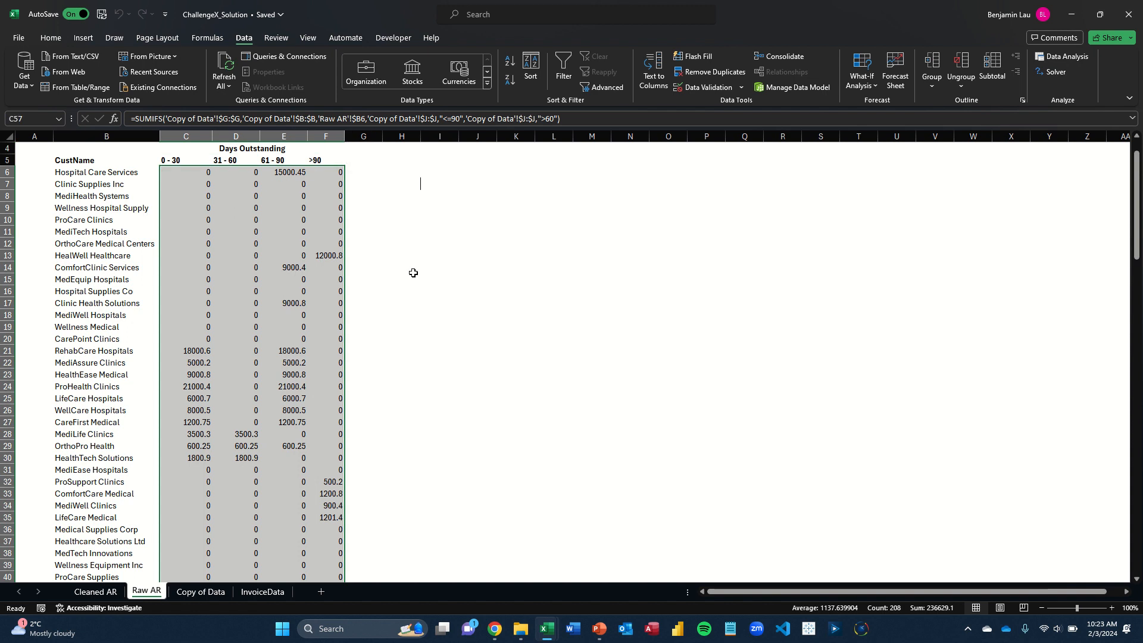
Select the customer names together with all their aging bucket amounts, B6:F57
{"action": "key", "text": "Down"}
{"action": "key", "text": "Up"}
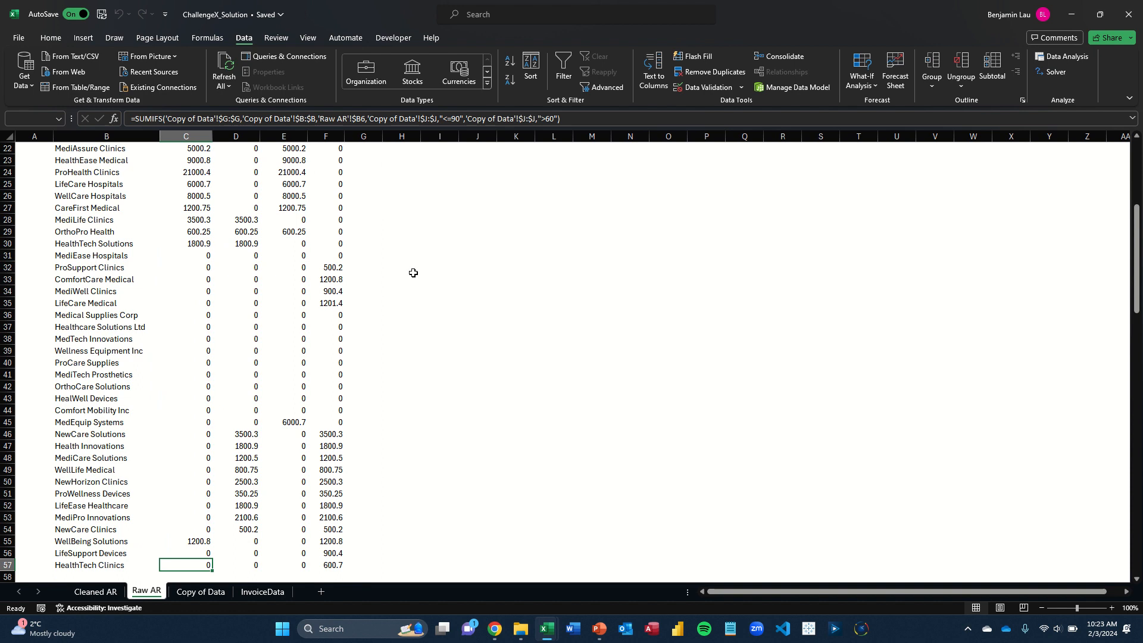
{"action": "key", "text": "Right"}
{"action": "key", "text": "Right"}
{"action": "key", "text": "Right"}
{"action": "key", "text": "ctrl+Up"}
{"action": "key", "text": "Up"}
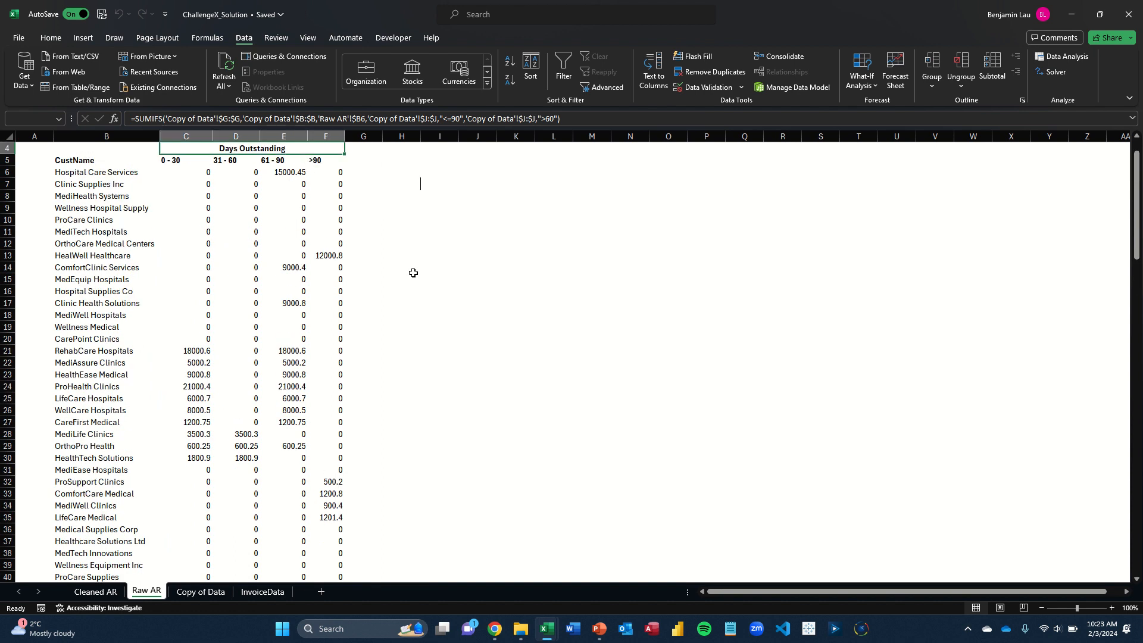
{"action": "key", "text": "Left"}
{"action": "key", "text": "Down"}
{"action": "key", "text": "Down"}
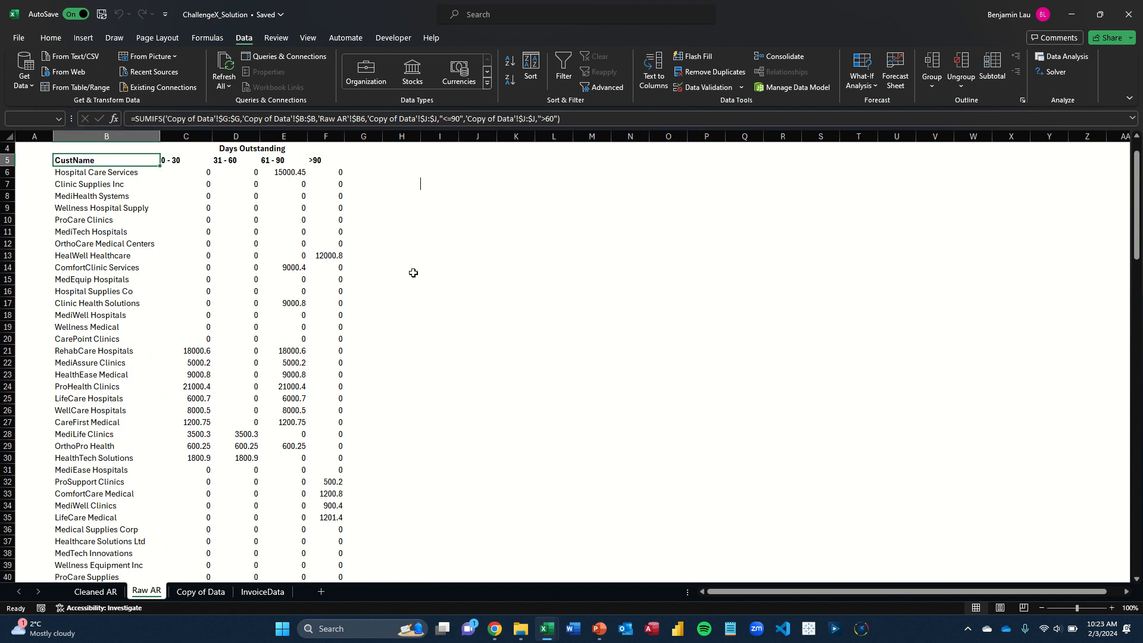
{"action": "key", "text": "ctrl+shift+Right"}
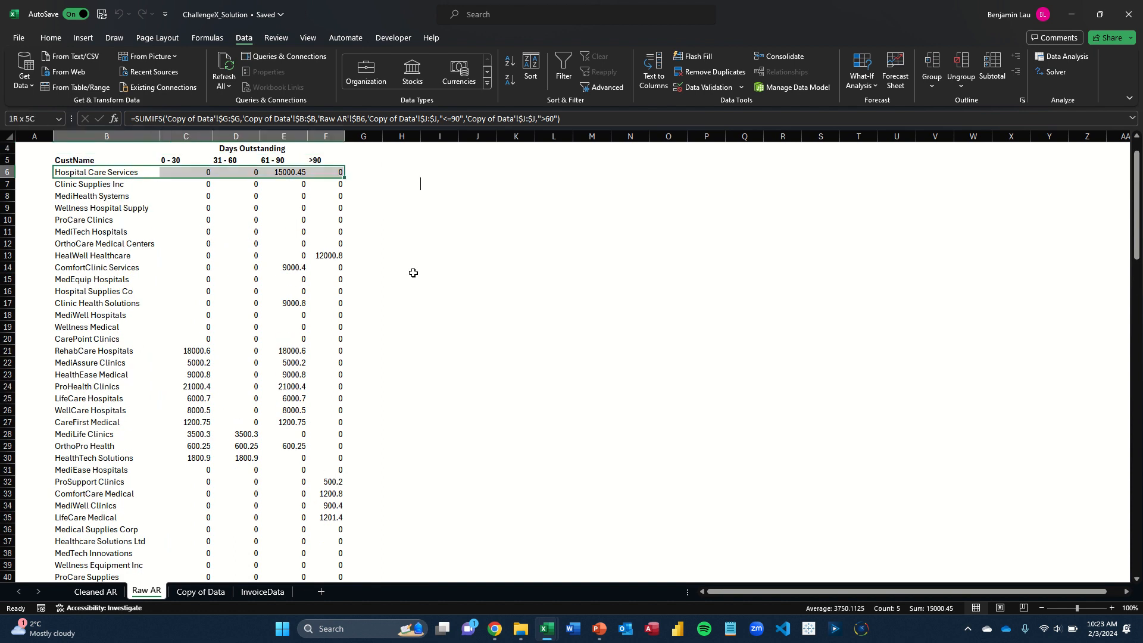
{"action": "key", "text": "ctrl+shift+Down"}
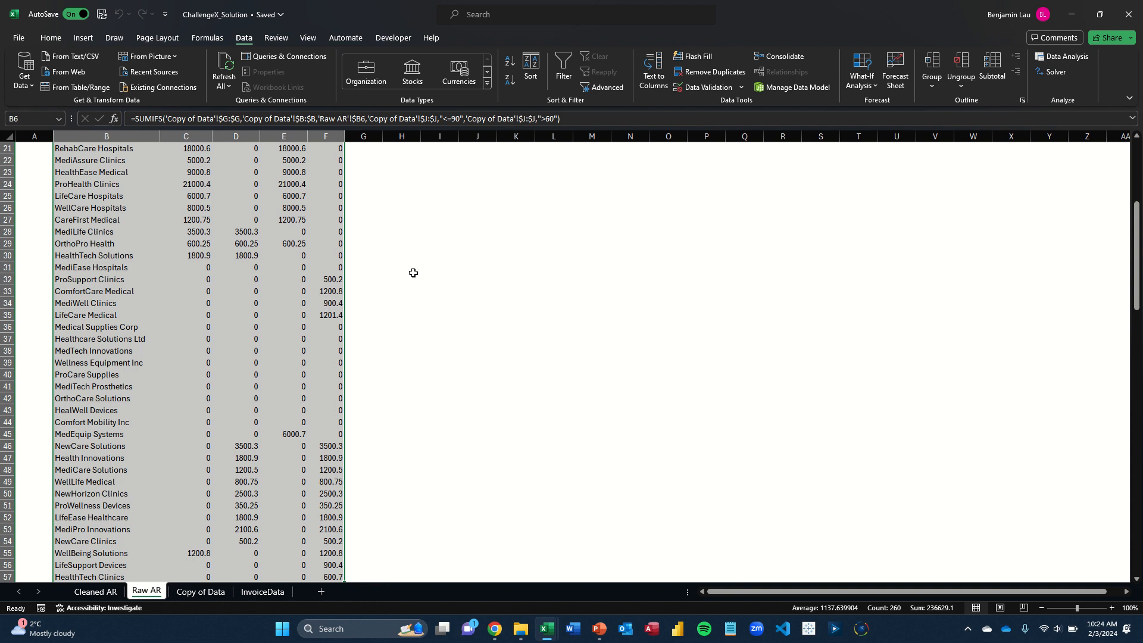
Copy the customer names and aging amounts B6:F57 from Raw AR and paste them as values at I6 of Cleaned AR
{"action": "key", "text": "ctrl+c"}
{"action": "key", "text": "ctrl+Page_Up"}
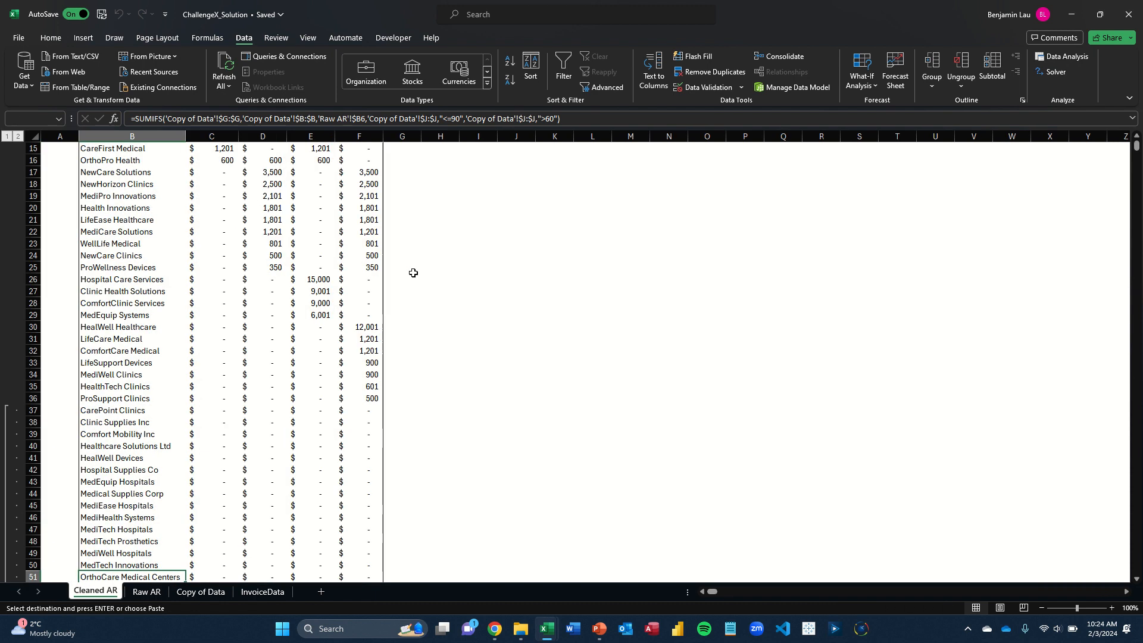
{"action": "key", "text": "ctrl+Up"}
{"action": "key", "text": "ctrl+Up"}
{"action": "key", "text": "ctrl+Up"}
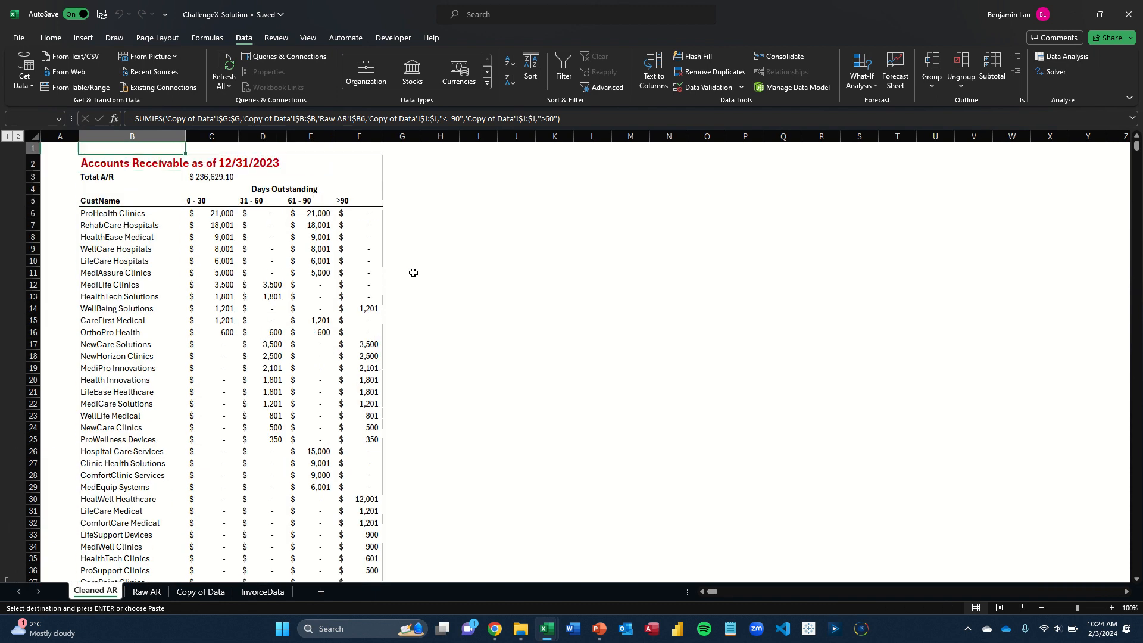
{"action": "key", "text": "Right"}
{"action": "key", "text": "Right"}
{"action": "key", "text": "Right"}
{"action": "key", "text": "Right"}
{"action": "key", "text": "Right"}
{"action": "key", "text": "Right"}
{"action": "key", "text": "Right"}
{"action": "key", "text": "Down"}
{"action": "key", "text": "Down"}
{"action": "key", "text": "Down"}
{"action": "key", "text": "Down"}
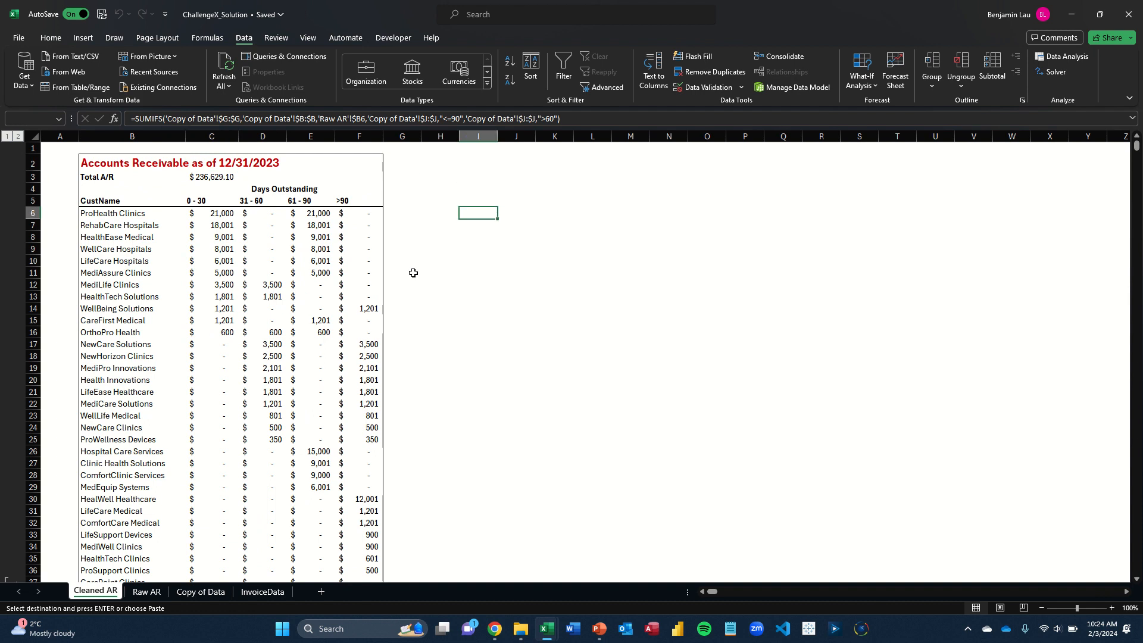
{"action": "key", "text": "ctrl+v"}
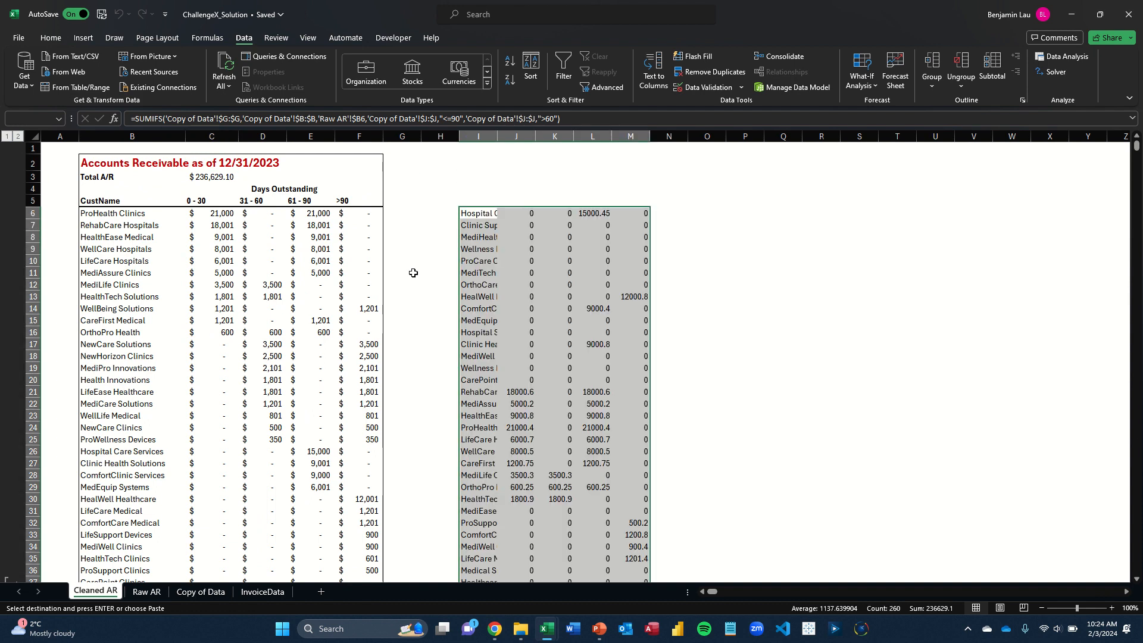
Inspect several pasted amounts between J6 and L14 to check whether they hold plain values or formulas
{"action": "key", "text": "Right"}
{"action": "key", "text": "Escape"}
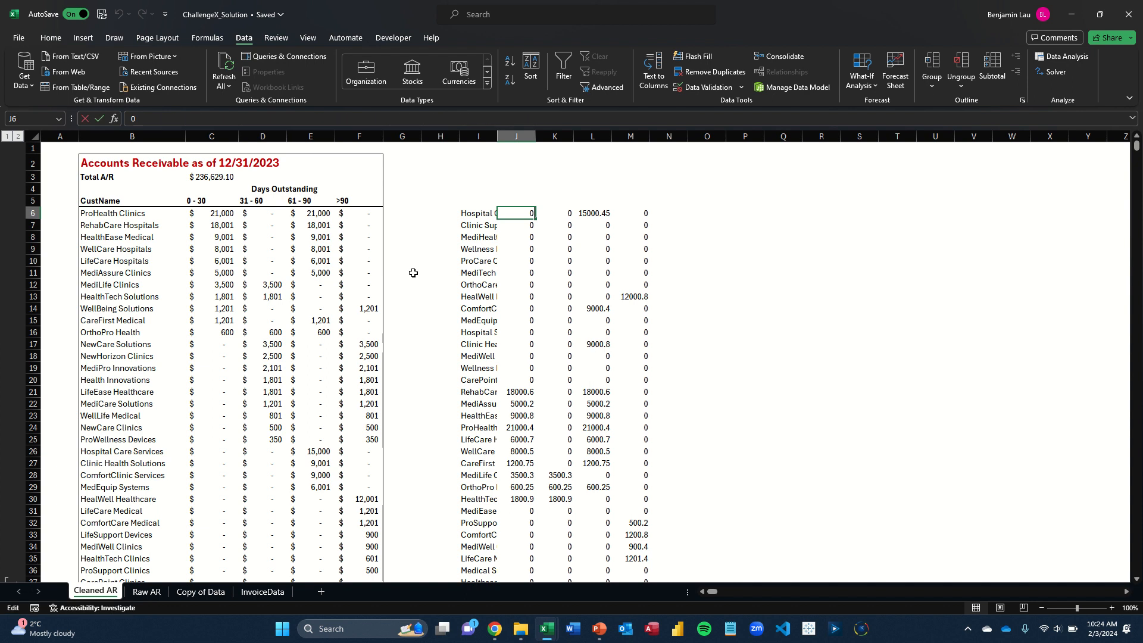
{"action": "key", "text": "Right"}
{"action": "key", "text": "Right"}
{"action": "key", "text": "F2"}
{"action": "key", "text": "Escape"}
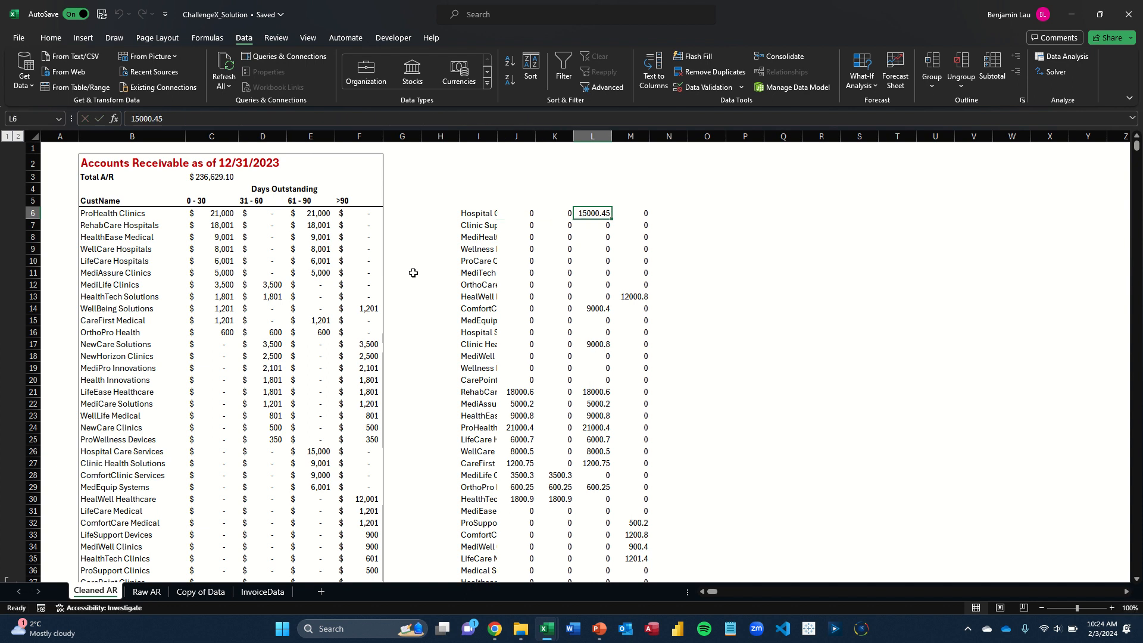
{"action": "key", "text": "Down"}
{"action": "key", "text": "F2"}
{"action": "key", "text": "Escape"}
{"action": "key", "text": "Down"}
{"action": "key", "text": "Right"}
{"action": "key", "text": "F2"}
{"action": "key", "text": "F2"}
{"action": "key", "text": "Escape"}
{"action": "key", "text": "Down"}
{"action": "key", "text": "Down"}
{"action": "key", "text": "Down"}
{"action": "key", "text": "Down"}
{"action": "key", "text": "Down"}
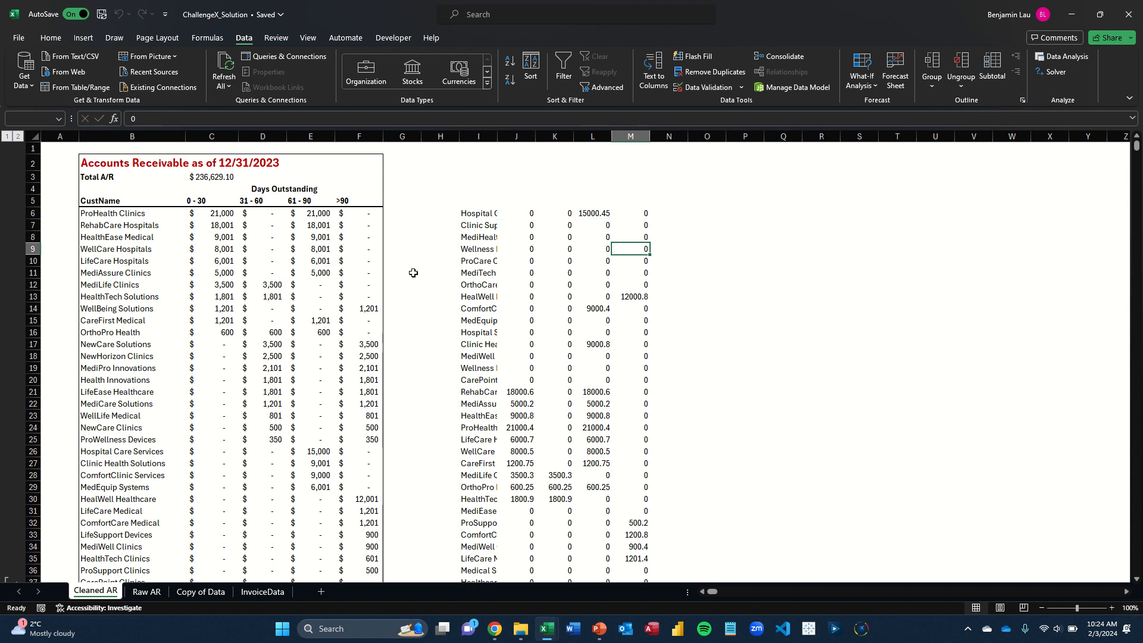
{"action": "key", "text": "Left"}
{"action": "key", "text": "Down"}
{"action": "key", "text": "F2"}
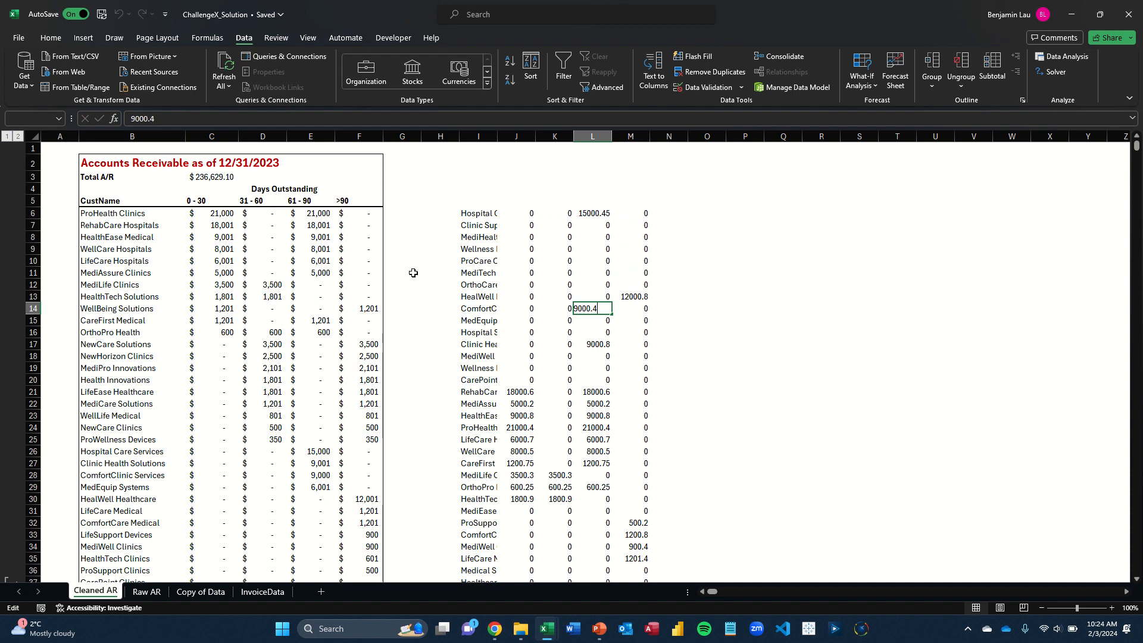
{"action": "key", "text": "Escape"}
Delete the pasted block of customer names and amounts in I6:M57
{"action": "key", "text": "Up"}
{"action": "key", "text": "Left"}
{"action": "key", "text": "Up"}
{"action": "key", "text": "Left"}
{"action": "key", "text": "Up"}
{"action": "key", "text": "Left"}
{"action": "key", "text": "Up"}
{"action": "key", "text": "Up"}
{"action": "key", "text": "Left"}
{"action": "key", "text": "Up"}
{"action": "key", "text": "Up"}
{"action": "key", "text": "Right"}
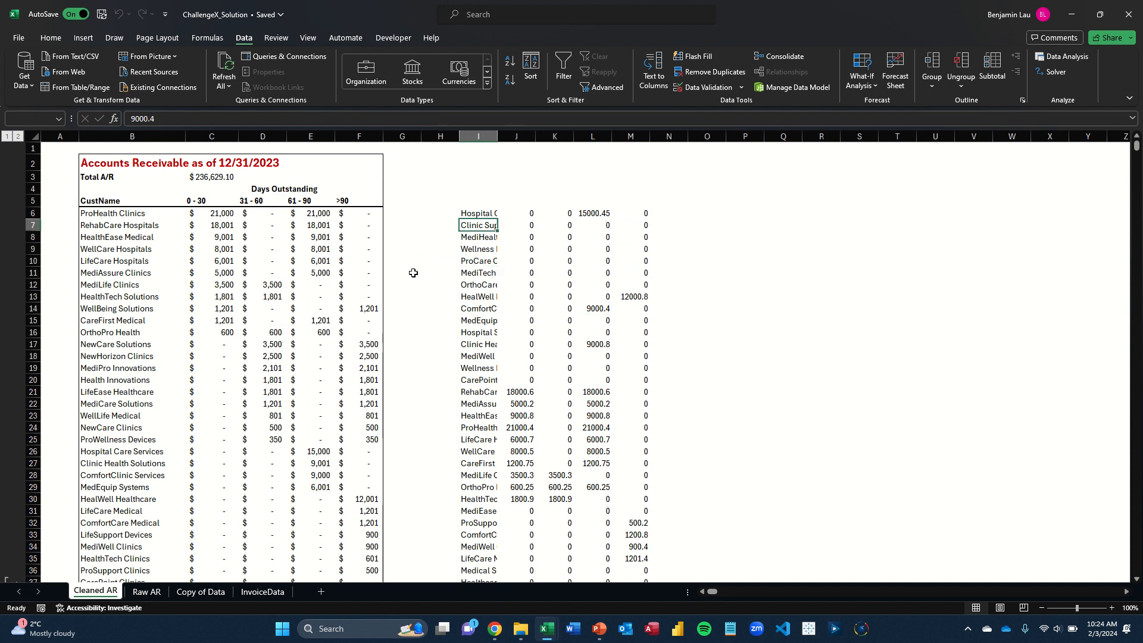
{"action": "key", "text": "Up"}
{"action": "key", "text": "ctrl+shift+Right"}
{"action": "key", "text": "ctrl+shift+Down"}
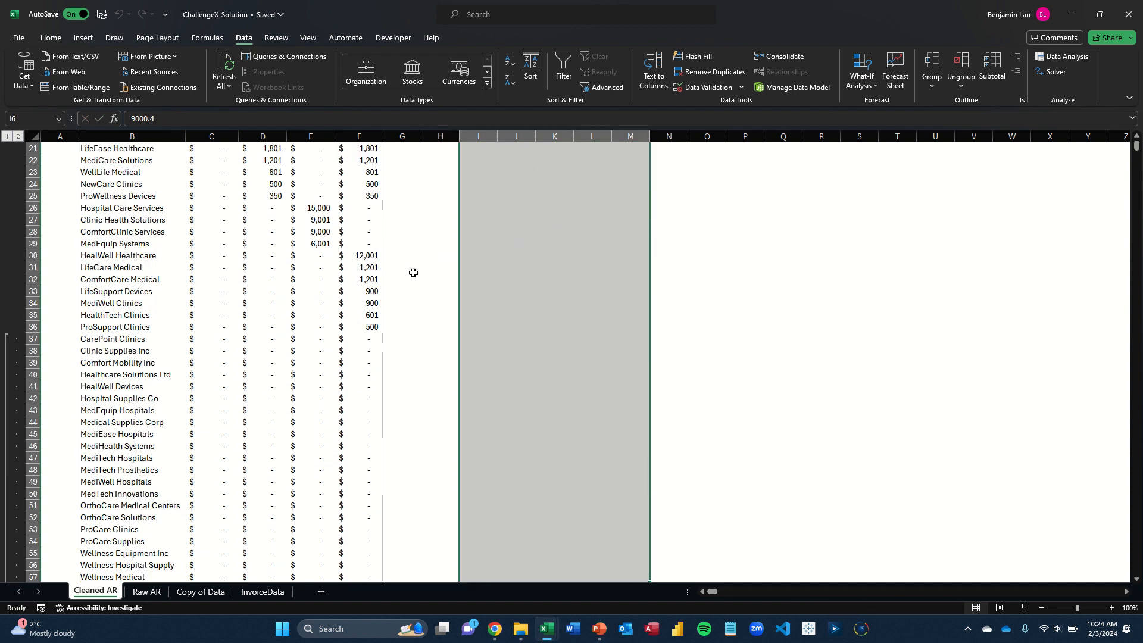
{"action": "key", "text": "Delete"}
Open the custom Sort settings for the customer aging rows B6:F57 on Cleaned AR
{"action": "key", "text": "Left"}
{"action": "key", "text": "Left"}
{"action": "key", "text": "Left"}
{"action": "key", "text": "Left"}
{"action": "scroll", "coordinate": [413, 272], "scroll_direction": "up", "scroll_amount": 1}
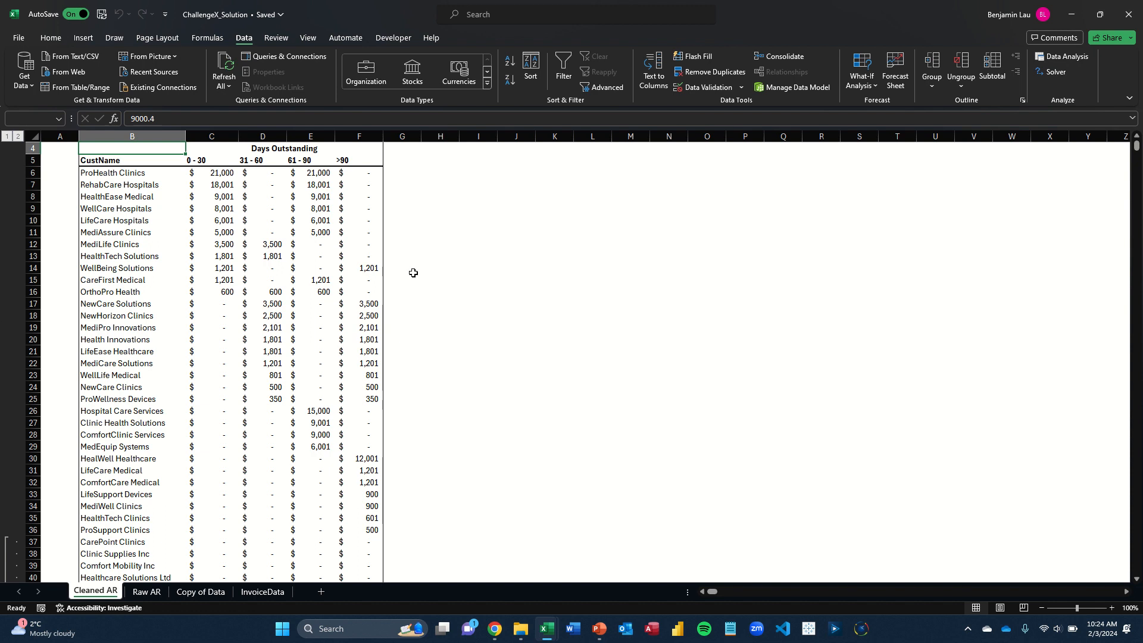
{"action": "key", "text": "Left"}
{"action": "key", "text": "Left"}
{"action": "key", "text": "Left"}
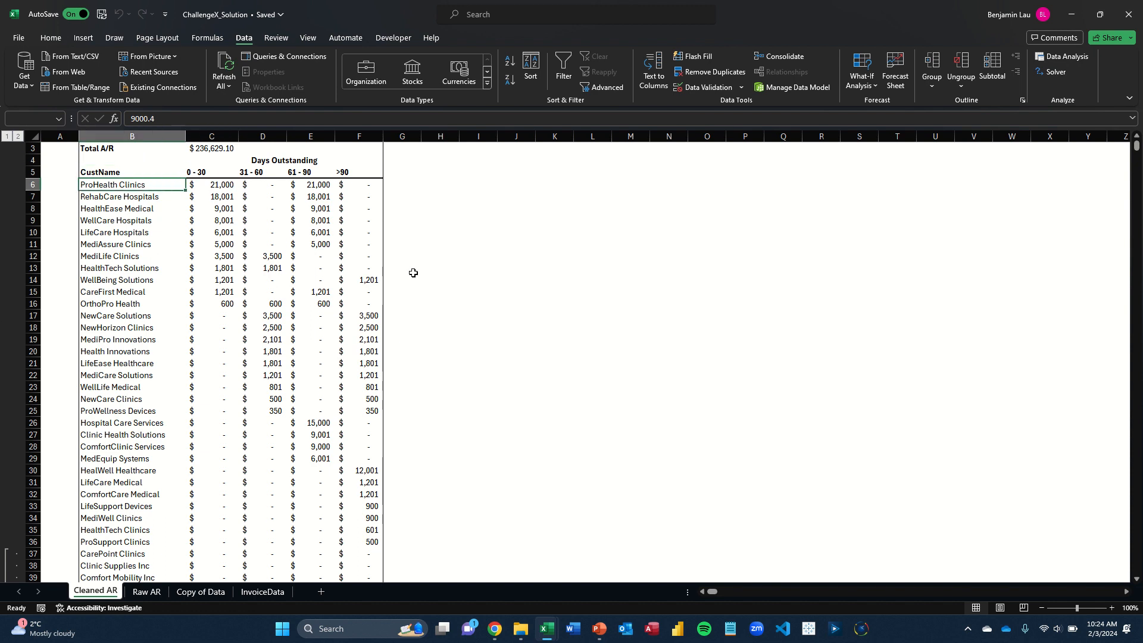
{"action": "key", "text": "ctrl+shift+Right"}
{"action": "key", "text": "ctrl+shift+Down"}
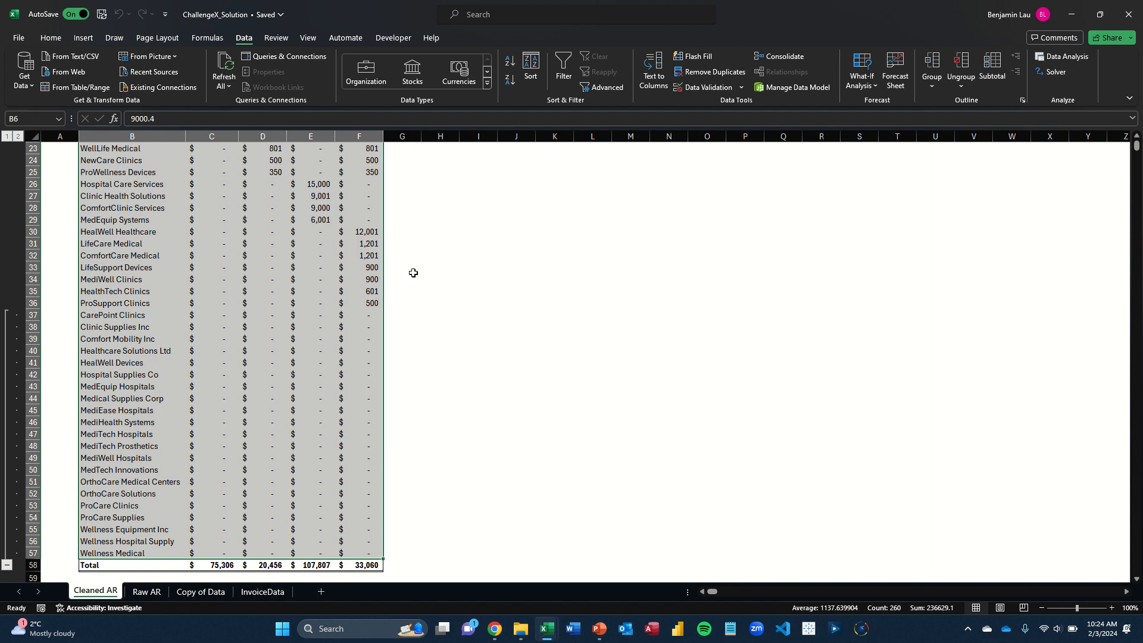
{"action": "key", "text": "alt"}
{"action": "key", "text": "a"}
{"action": "key", "text": "s"}
{"action": "key", "text": "s"}
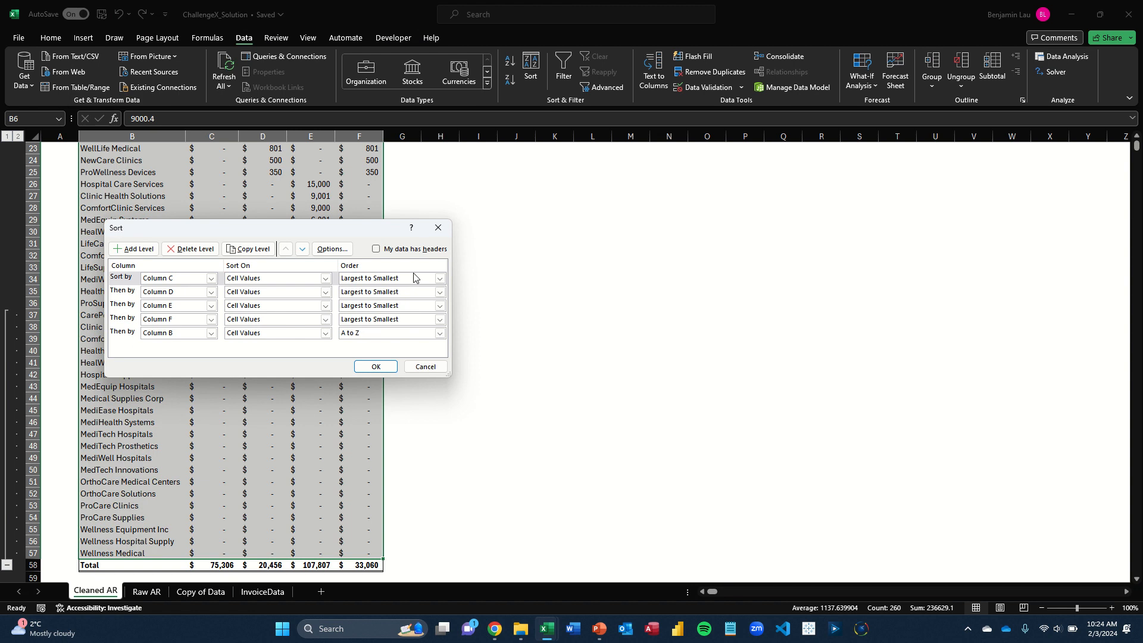
Review the sort levels, columns C, D, E and F largest to smallest and column B A to Z, and apply the sort
{"action": "key", "text": "Tab"}
{"action": "key", "text": "Tab"}
{"action": "key", "text": "Tab"}
{"action": "key", "text": "Tab"}
{"action": "key", "text": "Tab"}
{"action": "key", "text": "Tab"}
{"action": "key", "text": "Tab"}
{"action": "key", "text": "Tab"}
{"action": "key", "text": "Tab"}
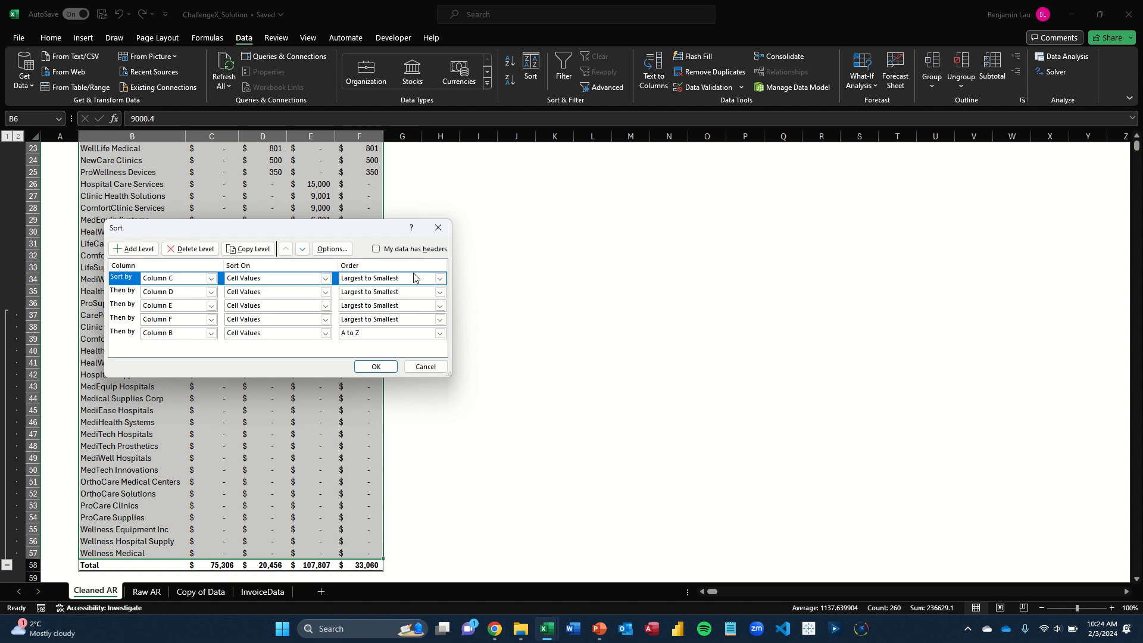
{"action": "key", "text": "Down"}
{"action": "key", "text": "Down"}
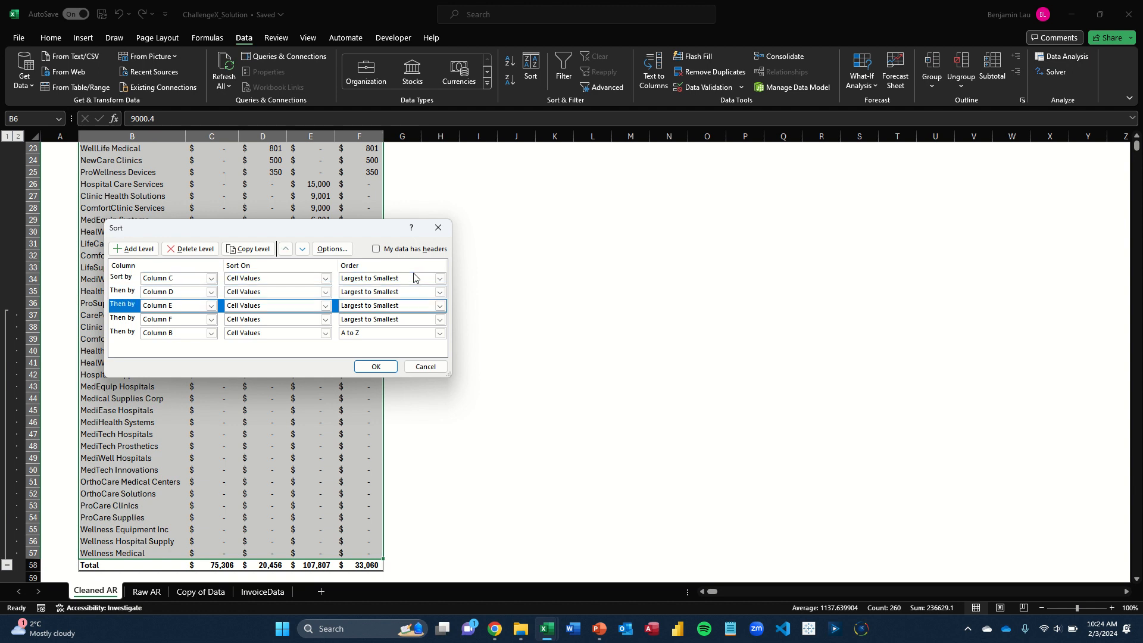
{"action": "key", "text": "Down"}
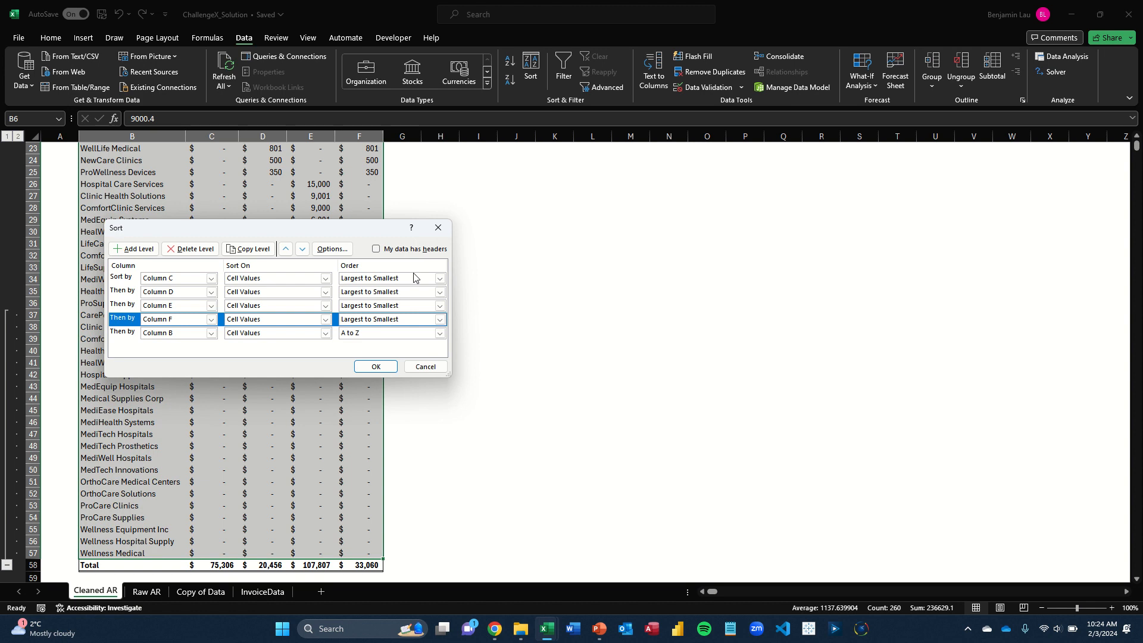
{"action": "key", "text": "Down"}
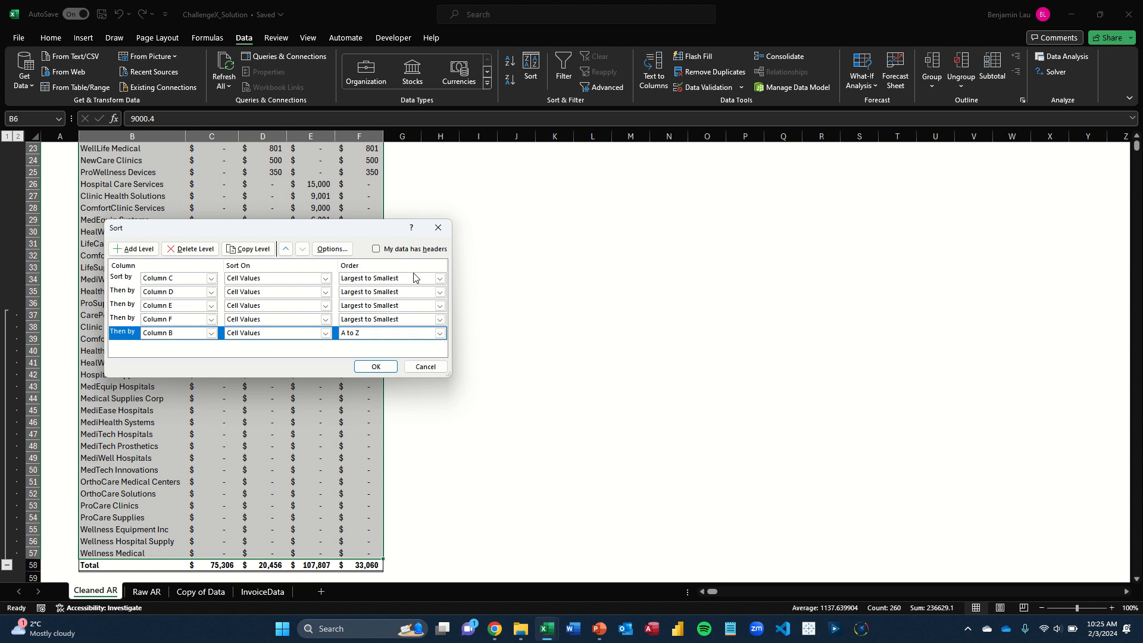
{"action": "key", "text": "Return"}
Examine the top of the sorted aging table, from the first customer's 0 - 30 amount back to the report title
{"action": "key", "text": "ctrl+Up"}
{"action": "key", "text": "ctrl+Up"}
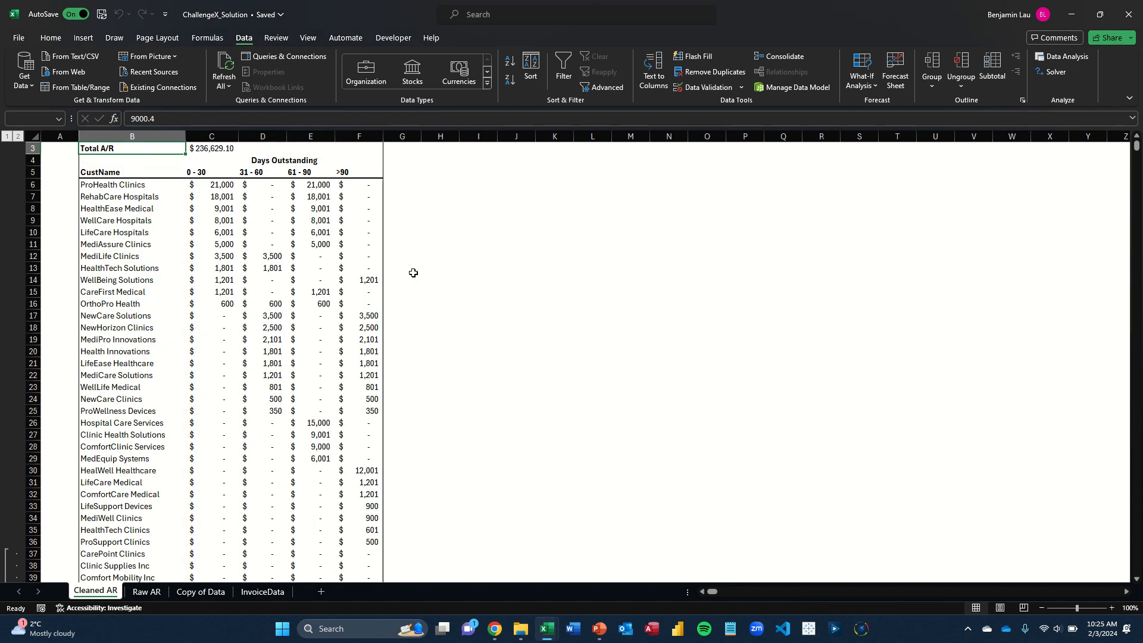
{"action": "key", "text": "Down"}
{"action": "key", "text": "Down"}
{"action": "key", "text": "Down"}
{"action": "key", "text": "Right"}
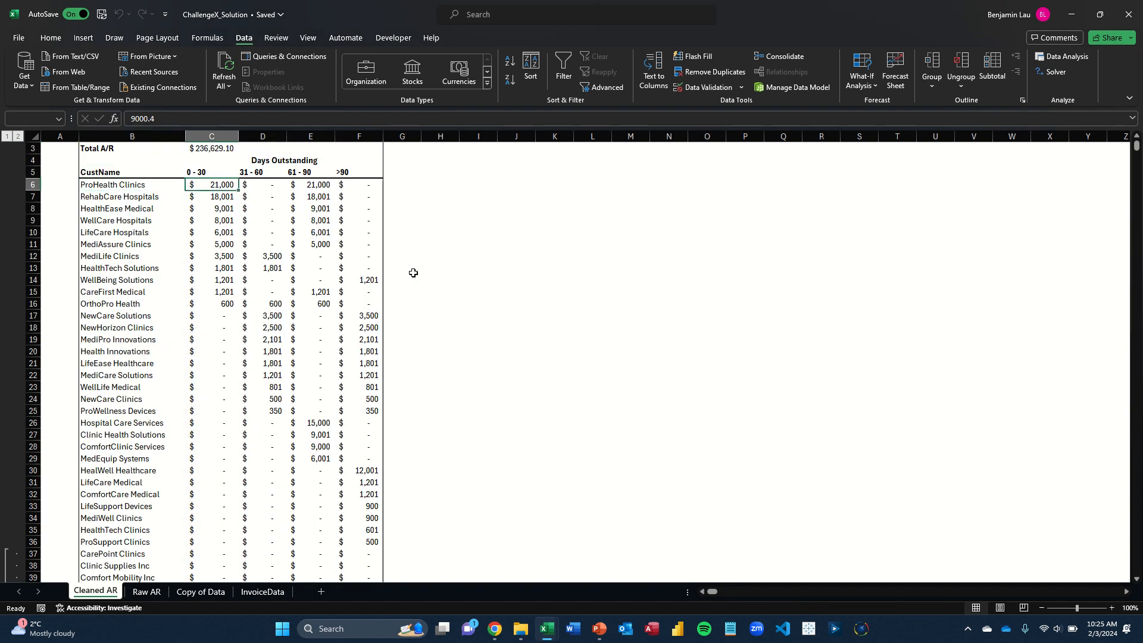
{"action": "key", "text": "Up"}
{"action": "key", "text": "Up"}
{"action": "key", "text": "Up"}
{"action": "key", "text": "Up"}
{"action": "key", "text": "Left"}
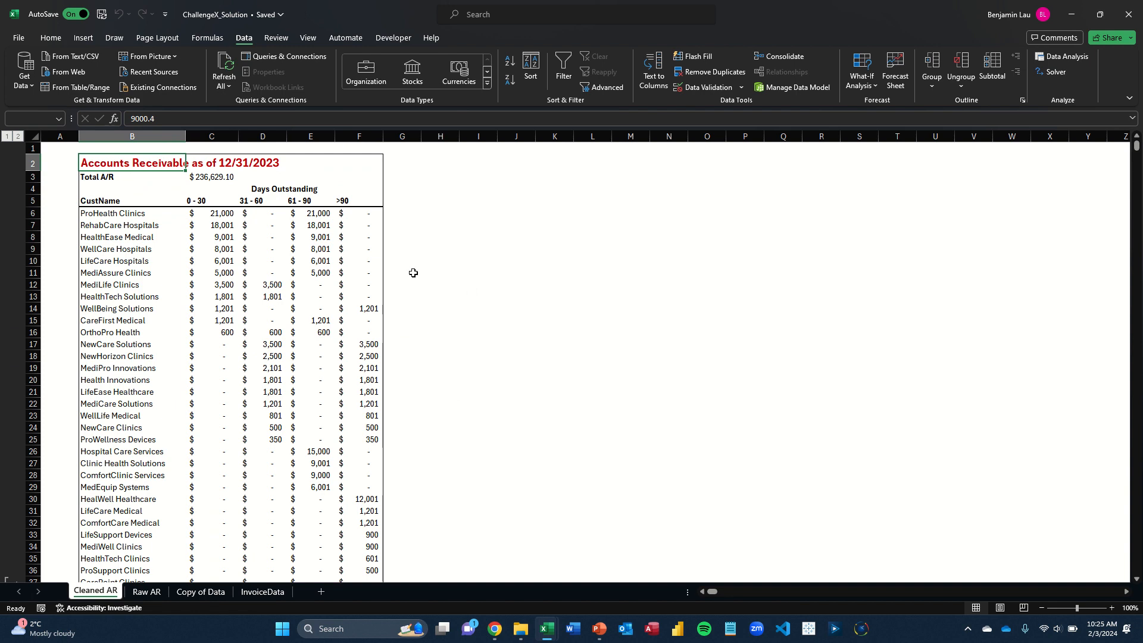
Show the font and number formatting commands for the report title and look over the days outstanding bucket headings in row 5
{"action": "key", "text": "alt"}
{"action": "key", "text": "h"}
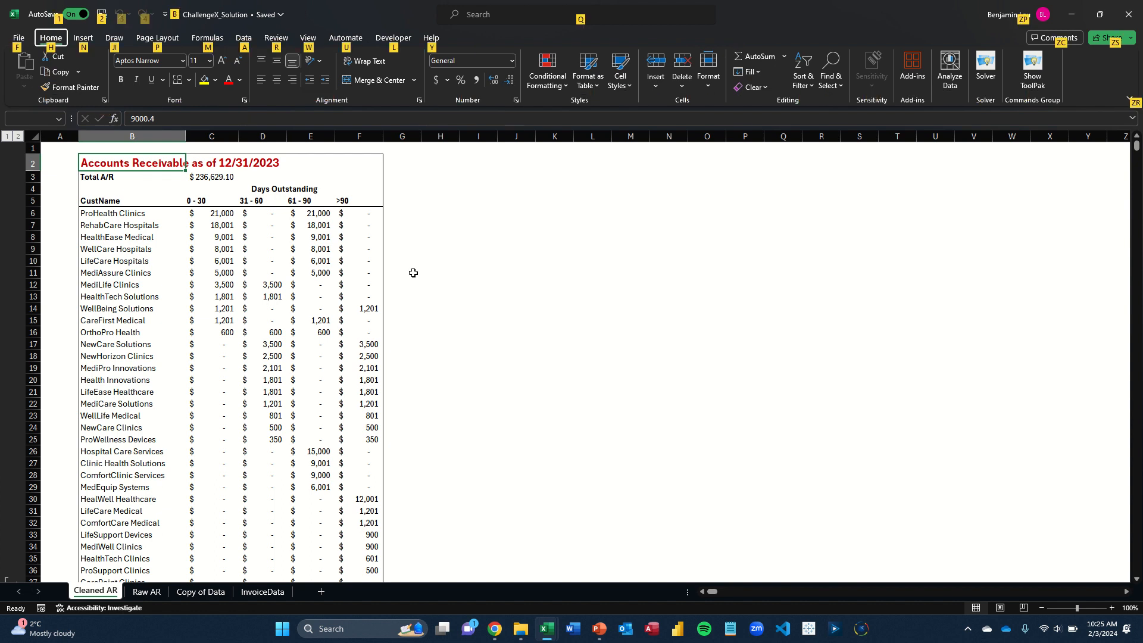
{"action": "key", "text": "Escape"}
{"action": "key", "text": "Down"}
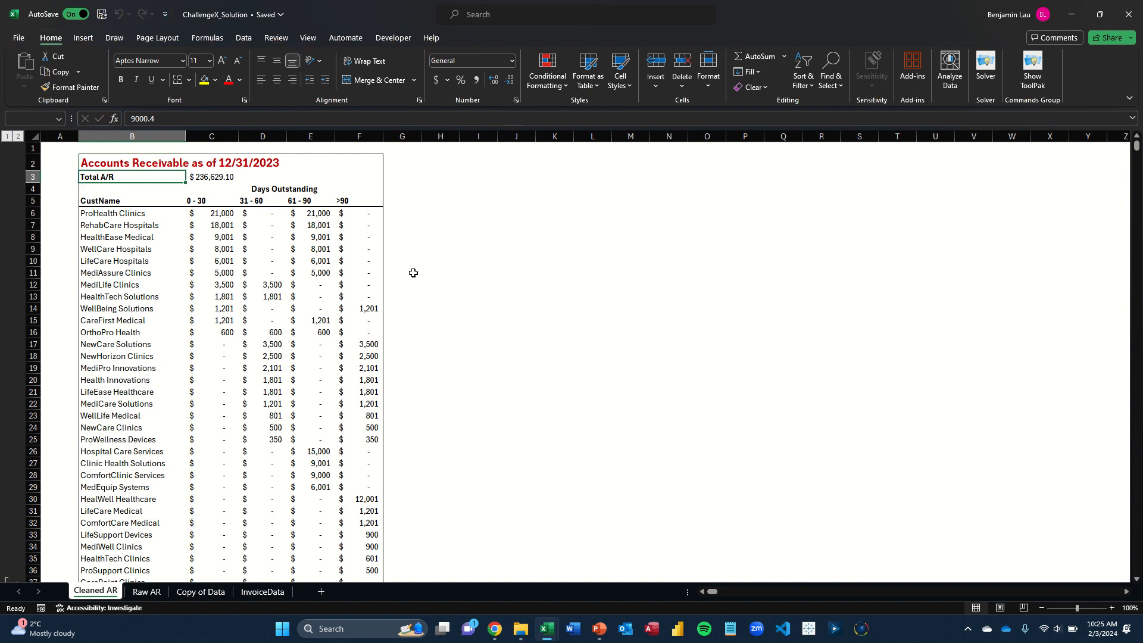
{"action": "key", "text": "Down"}
{"action": "key", "text": "Down"}
{"action": "key", "text": "Right"}
{"action": "key", "text": "Right"}
{"action": "key", "text": "Right"}
{"action": "key", "text": "Right"}
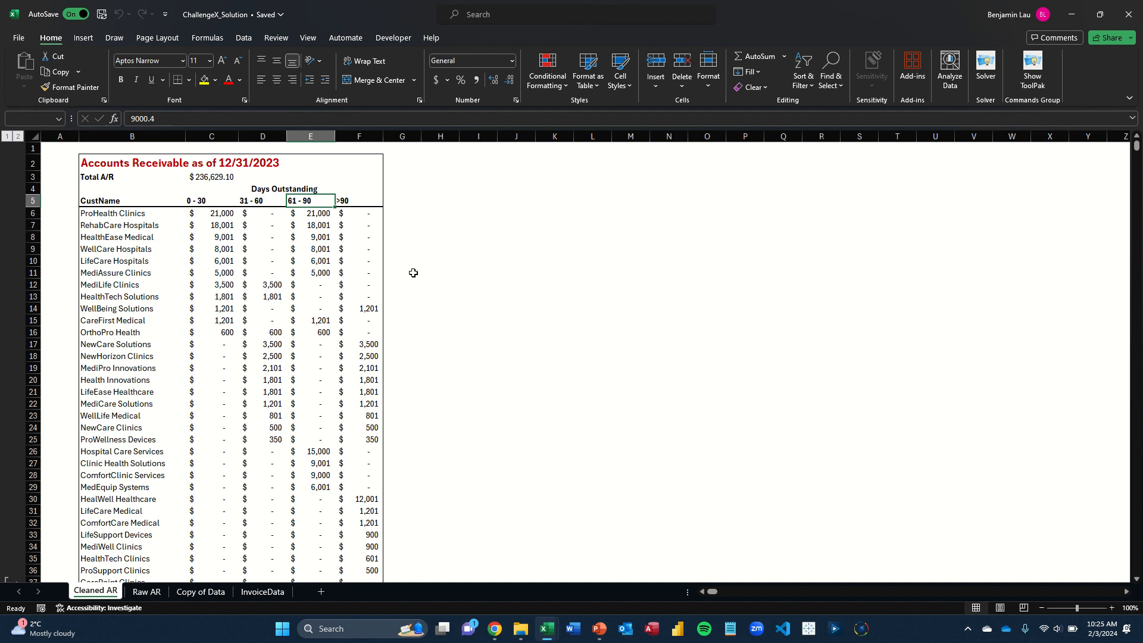
{"action": "key", "text": "Left"}
{"action": "key", "text": "Left"}
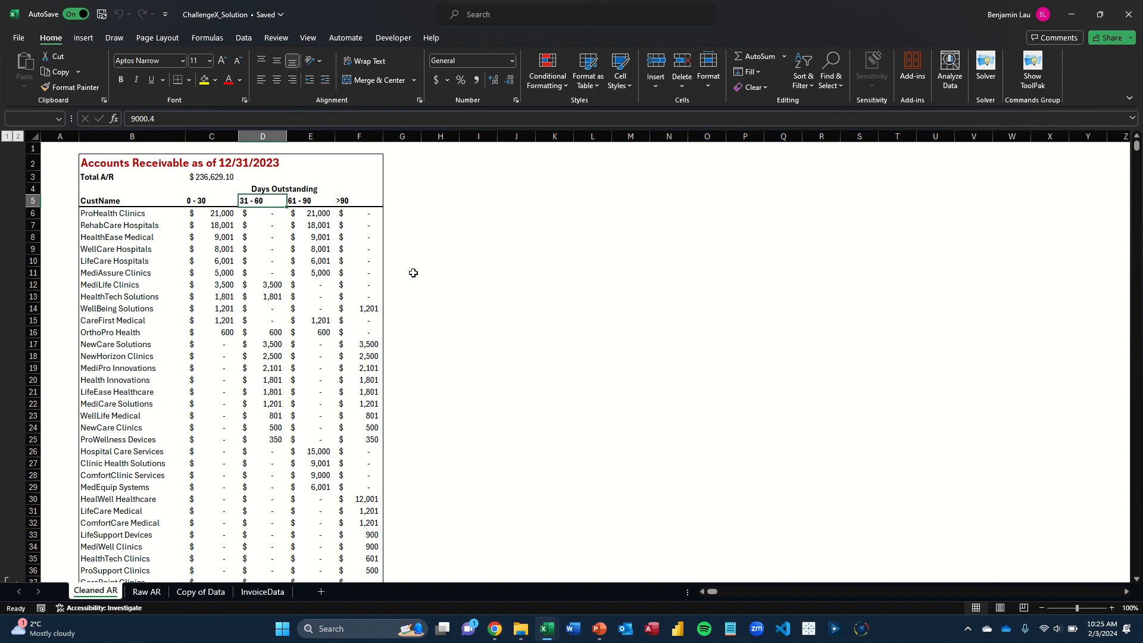
{"action": "key", "text": "Left"}
{"action": "key", "text": "Left"}
Examine the SUM formulas in the Total row for each aging bucket, C58 to F58, without changing them
{"action": "key", "text": "ctrl+Down"}
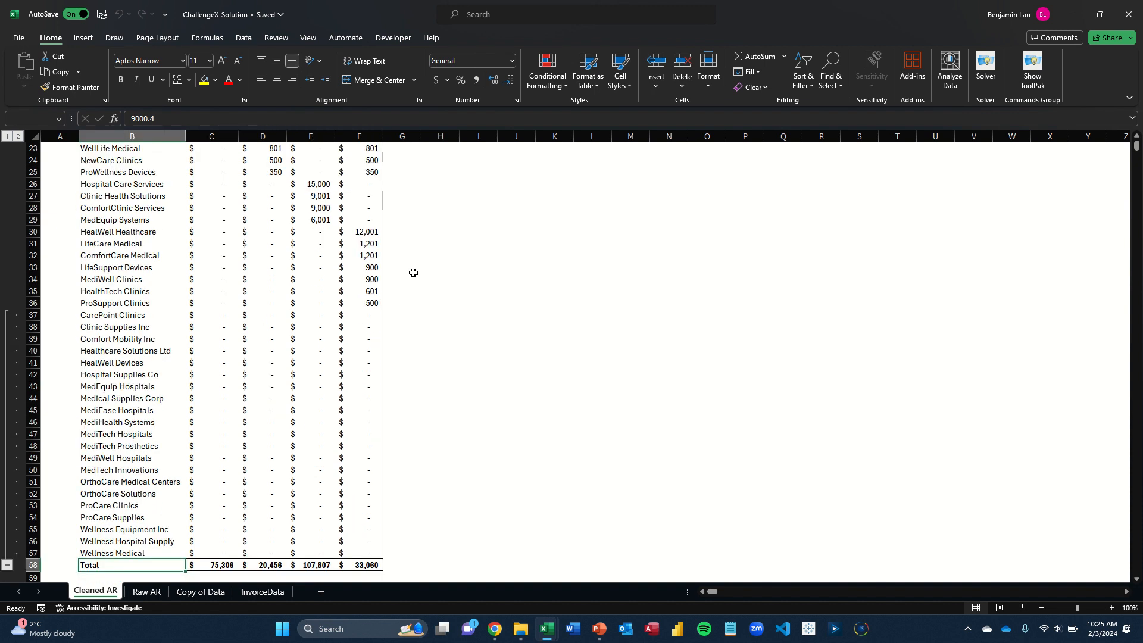
{"action": "key", "text": "Right"}
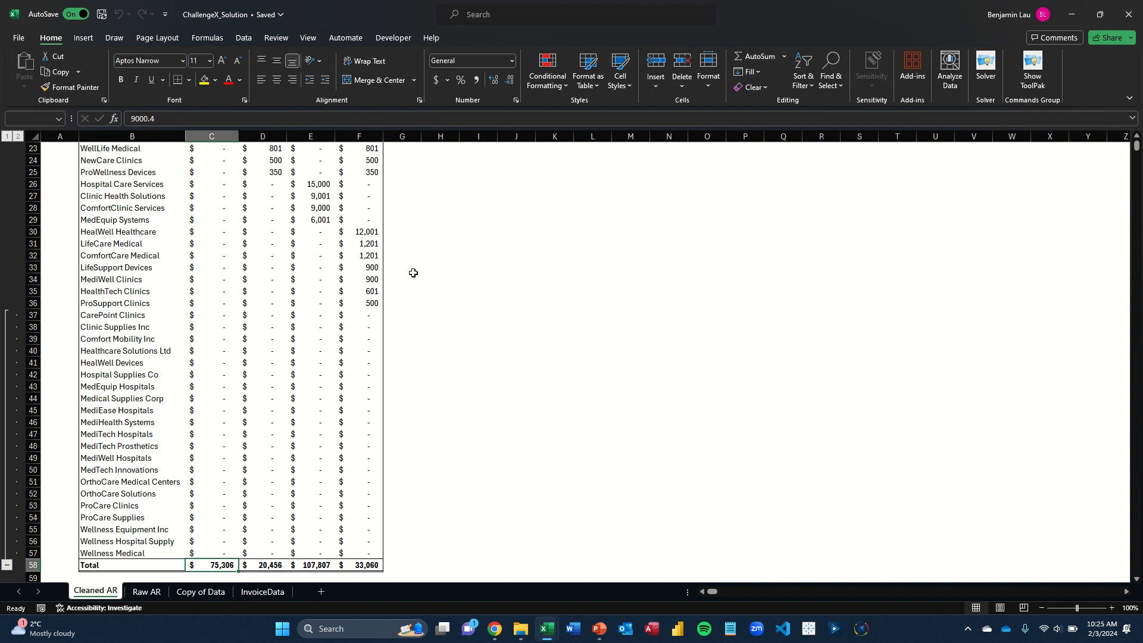
{"action": "key", "text": "F2"}
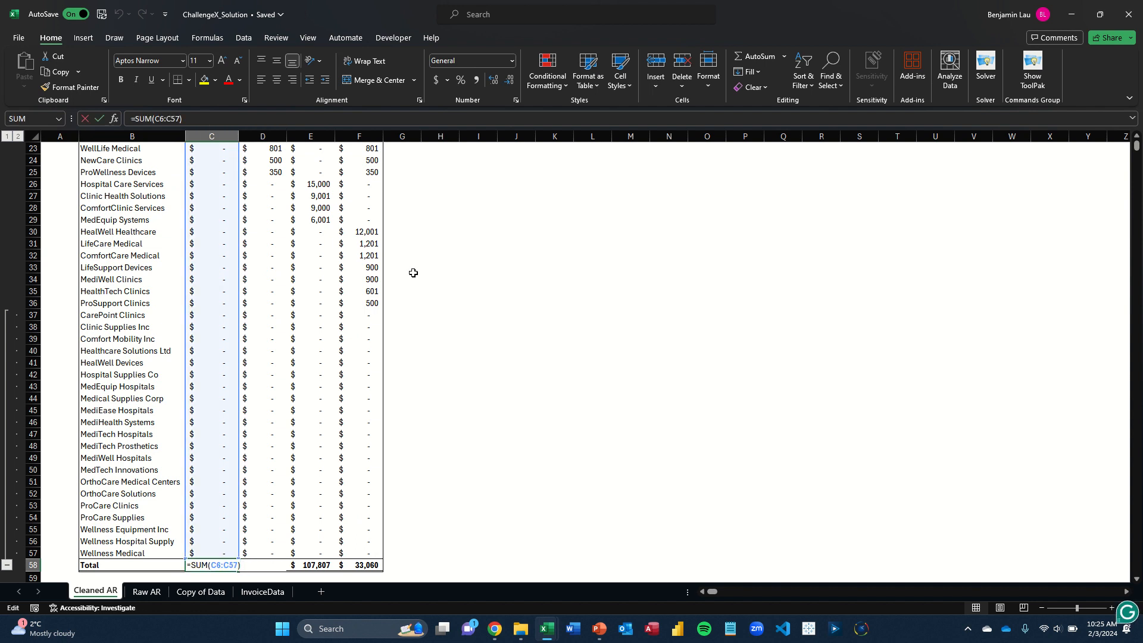
{"action": "key", "text": "Tab"}
{"action": "key", "text": "F2"}
{"action": "key", "text": "Tab"}
{"action": "key", "text": "F2"}
{"action": "key", "text": "Tab"}
{"action": "key", "text": "F2"}
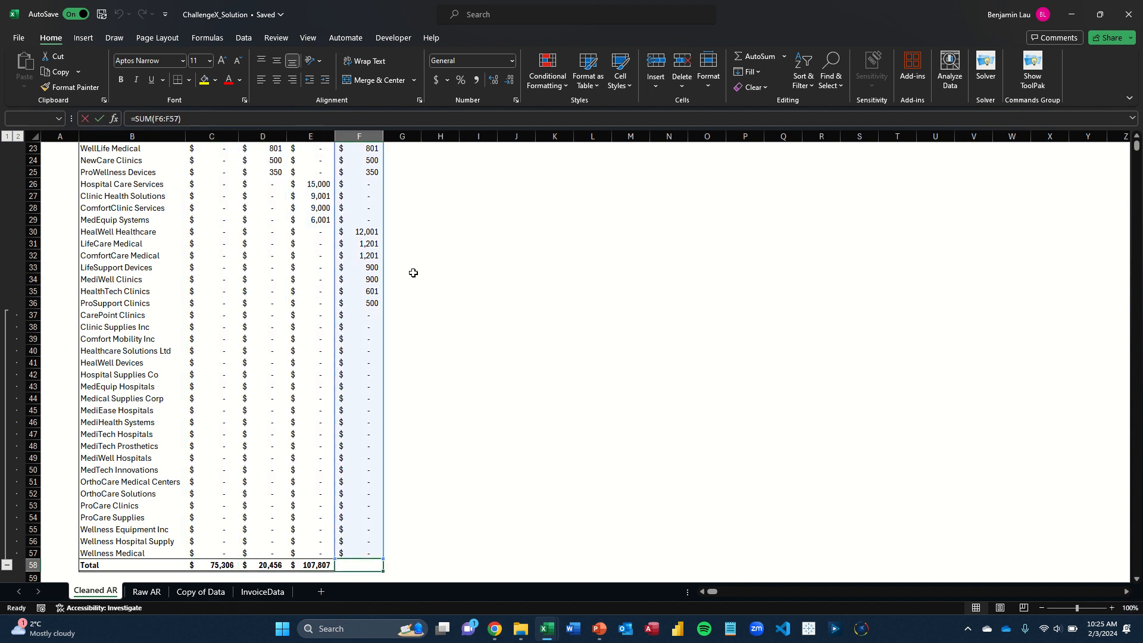
{"action": "key", "text": "Escape"}
{"action": "key", "text": "Left"}
{"action": "key", "text": "Left"}
{"action": "key", "text": "Left"}
{"action": "key", "text": "Left"}
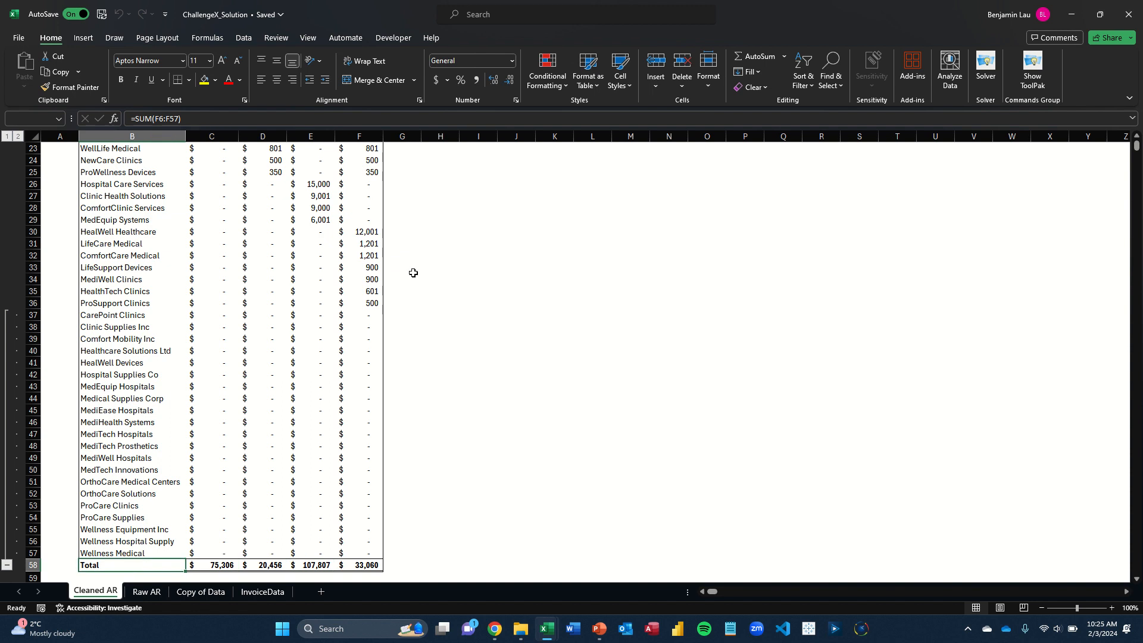
Group the zero-balance customers from CarePoint Clinics to Wellness Medical, B37:F57, by rows
{"action": "key", "text": "Up"}
{"action": "key", "text": "Up"}
{"action": "key", "text": "Up"}
{"action": "key", "text": "Up"}
{"action": "key", "text": "Up"}
{"action": "key", "text": "Up"}
{"action": "key", "text": "Up"}
{"action": "key", "text": "Up"}
{"action": "key", "text": "Up"}
{"action": "key", "text": "Up"}
{"action": "key", "text": "Up"}
{"action": "key", "text": "Up"}
{"action": "key", "text": "Up"}
{"action": "key", "text": "Up"}
{"action": "key", "text": "Up"}
{"action": "key", "text": "Up"}
{"action": "key", "text": "Up"}
{"action": "key", "text": "Up"}
{"action": "key", "text": "Up"}
{"action": "key", "text": "Up"}
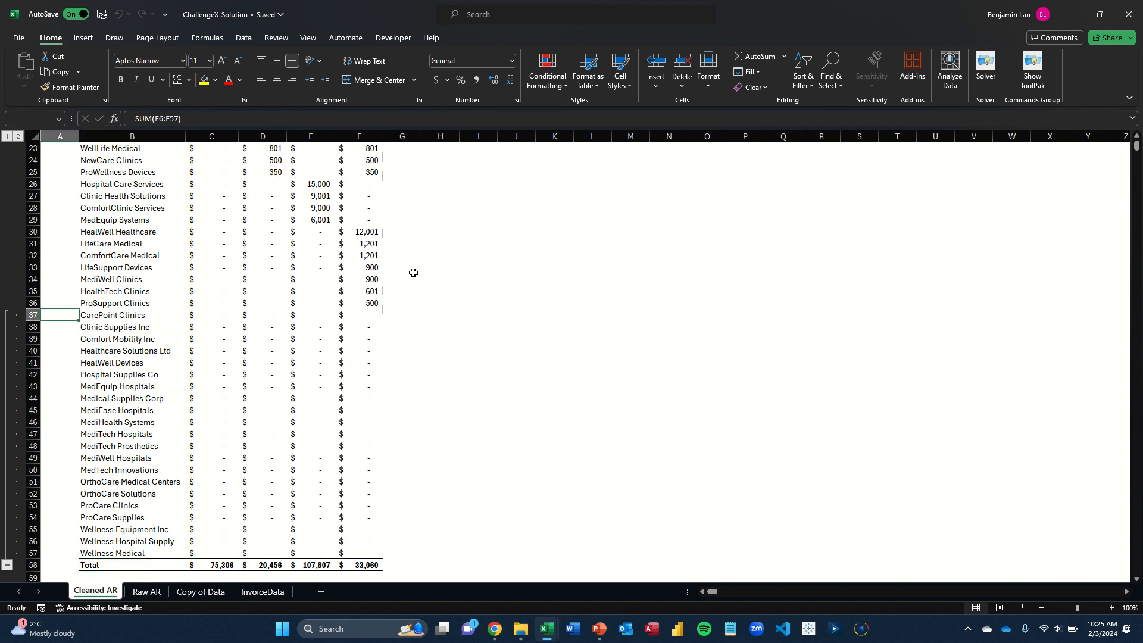
{"action": "key", "text": "Right"}
{"action": "key", "text": "shift+Down"}
{"action": "key", "text": "shift+Down"}
{"action": "key", "text": "shift+Down"}
{"action": "key", "text": "shift+Down"}
{"action": "key", "text": "shift+Down"}
{"action": "key", "text": "shift+Down"}
{"action": "key", "text": "shift+Down"}
{"action": "key", "text": "shift+Down"}
{"action": "key", "text": "shift+Down"}
{"action": "key", "text": "shift+Down"}
{"action": "key", "text": "shift+Down"}
{"action": "key", "text": "shift+Down"}
{"action": "key", "text": "shift+Down"}
{"action": "key", "text": "shift+Down"}
{"action": "key", "text": "shift+Down"}
{"action": "key", "text": "shift+Down"}
{"action": "key", "text": "shift+Down"}
{"action": "key", "text": "shift+Down"}
{"action": "key", "text": "shift+Down"}
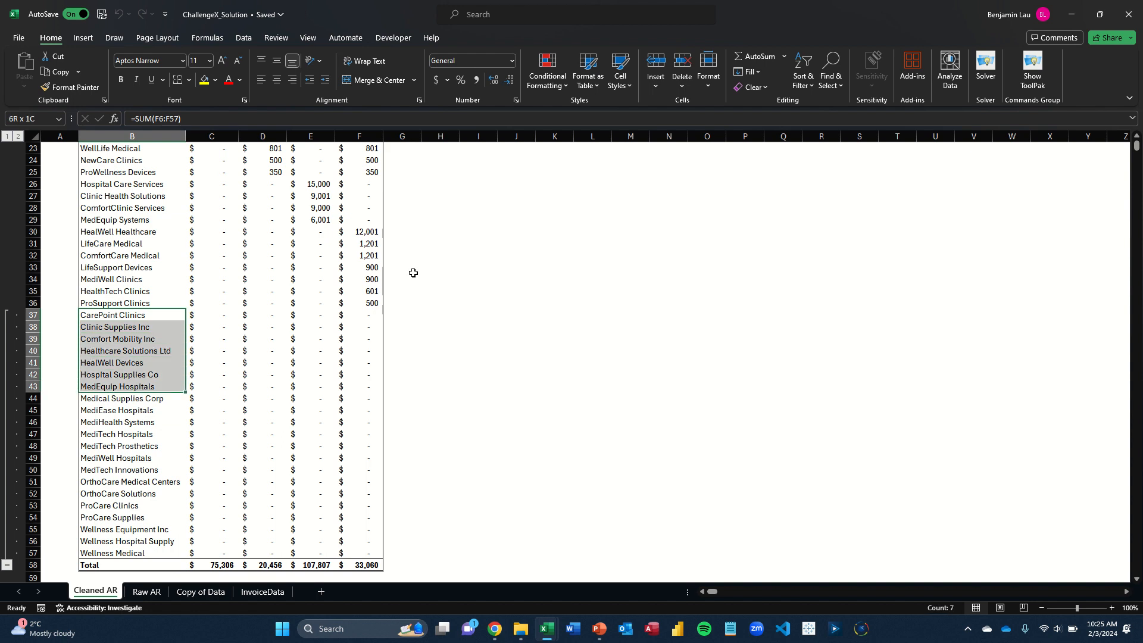
{"action": "key", "text": "shift+Down"}
{"action": "key", "text": "shift+Down"}
{"action": "key", "text": "shift+Up"}
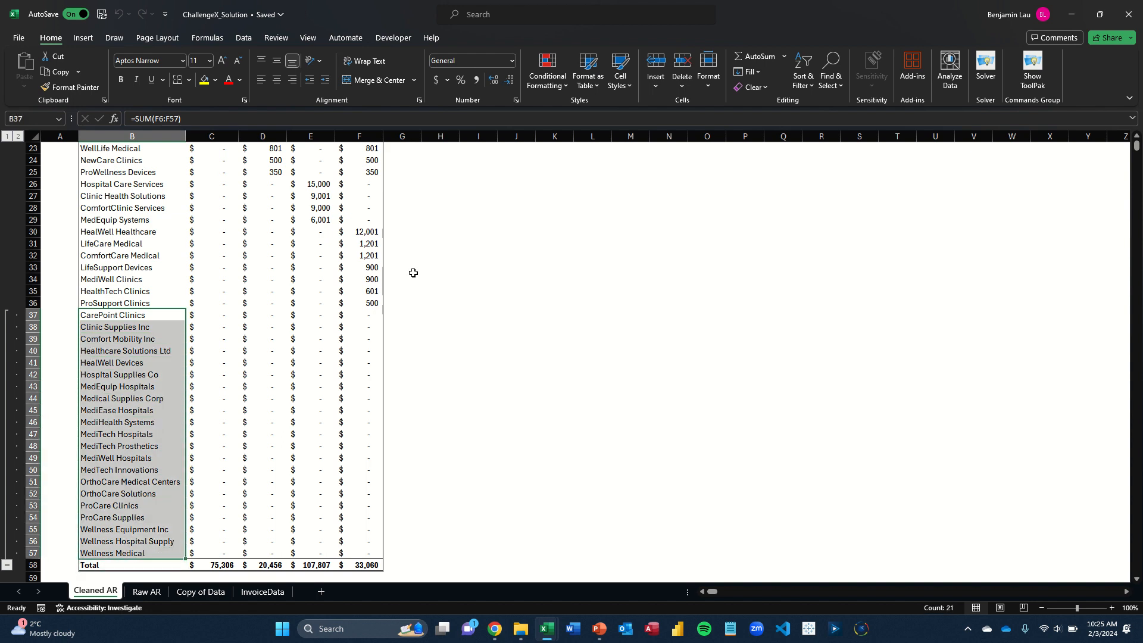
{"action": "key", "text": "shift+Right"}
{"action": "key", "text": "shift+Right"}
{"action": "key", "text": "shift+Right"}
{"action": "key", "text": "shift+Right"}
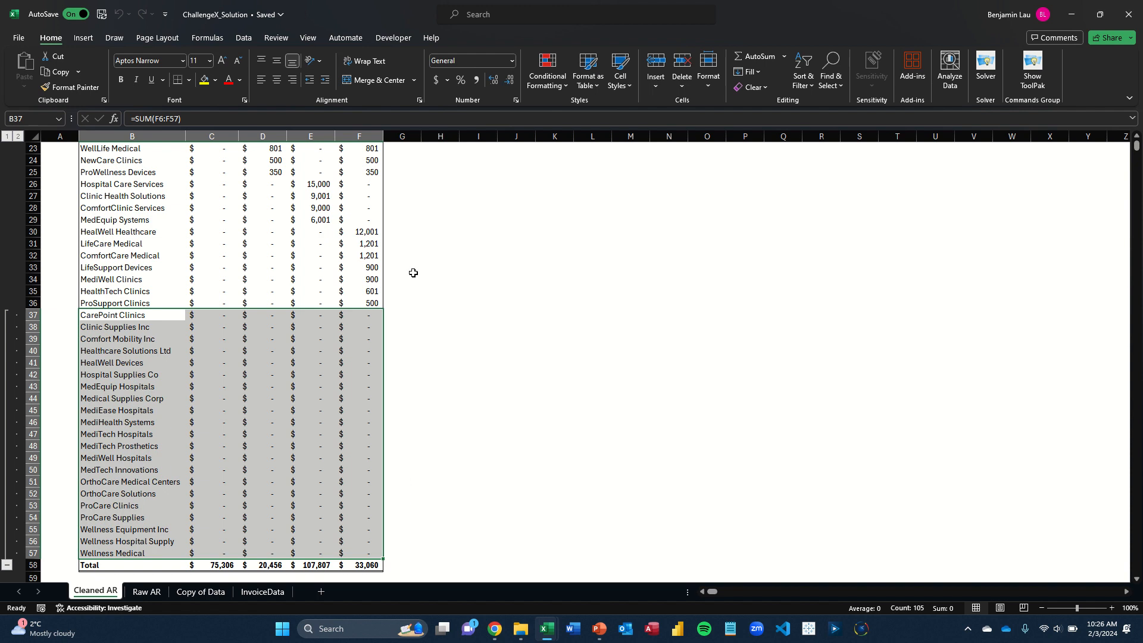
{"action": "key", "text": "alt"}
{"action": "key", "text": "a"}
{"action": "key", "text": "g"}
{"action": "key", "text": "g"}
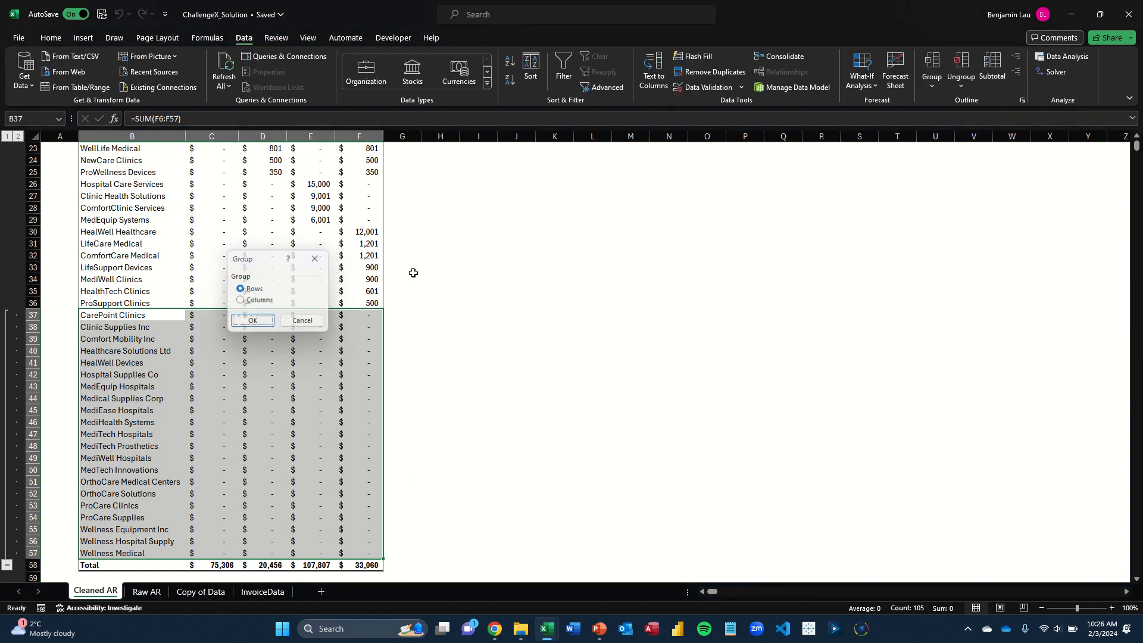
{"action": "key", "text": "Return"}
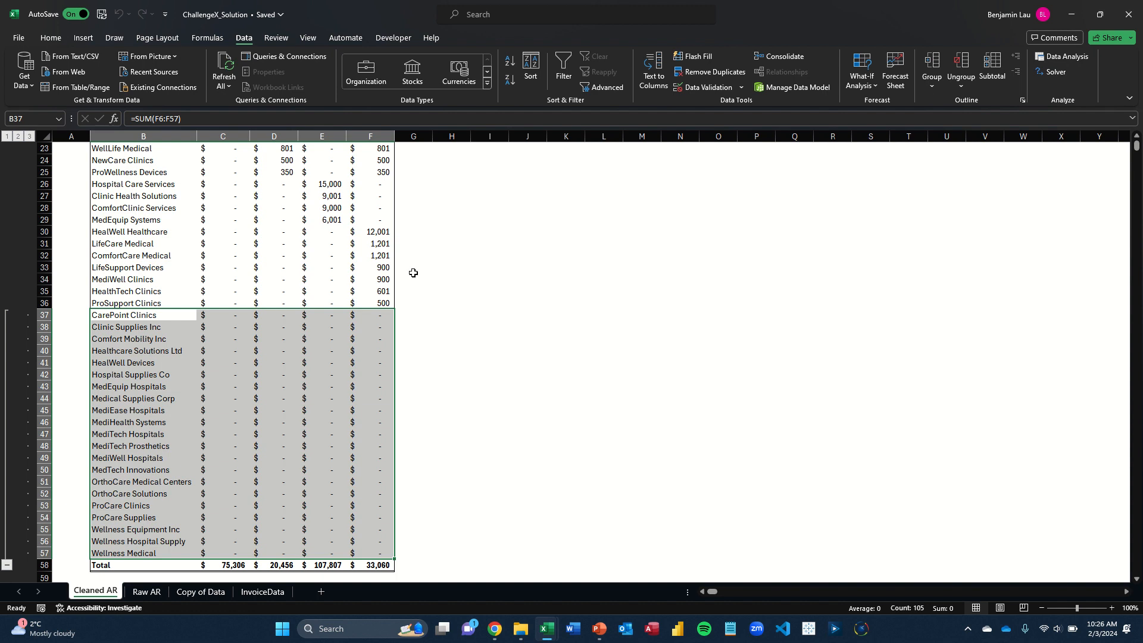
Reselect the zero-balance customer range B37:F57 and review the available data outline commands without applying any
{"action": "key", "text": "Left"}
{"action": "key", "text": "Right"}
{"action": "key", "text": "Right"}
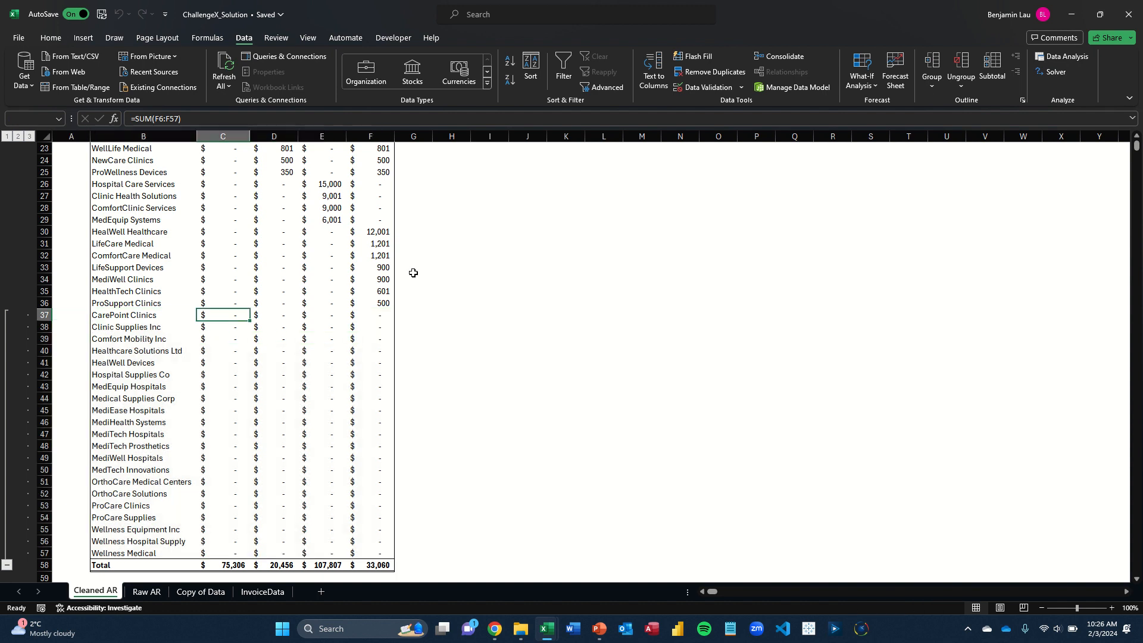
{"action": "key", "text": "Left"}
{"action": "key", "text": "shift+Down"}
{"action": "key", "text": "shift+Down"}
{"action": "key", "text": "shift+Down"}
{"action": "key", "text": "shift+Down"}
{"action": "key", "text": "shift+Down"}
{"action": "key", "text": "shift+Down"}
{"action": "key", "text": "shift+Down"}
{"action": "key", "text": "shift+Down"}
{"action": "key", "text": "shift+Down"}
{"action": "key", "text": "shift+Down"}
{"action": "key", "text": "shift+Down"}
{"action": "key", "text": "shift+Down"}
{"action": "key", "text": "shift+Down"}
{"action": "key", "text": "shift+Down"}
{"action": "key", "text": "shift+Down"}
{"action": "key", "text": "shift+Down"}
{"action": "key", "text": "shift+Down"}
{"action": "key", "text": "shift+Down"}
{"action": "key", "text": "shift+Down"}
{"action": "key", "text": "shift+Down"}
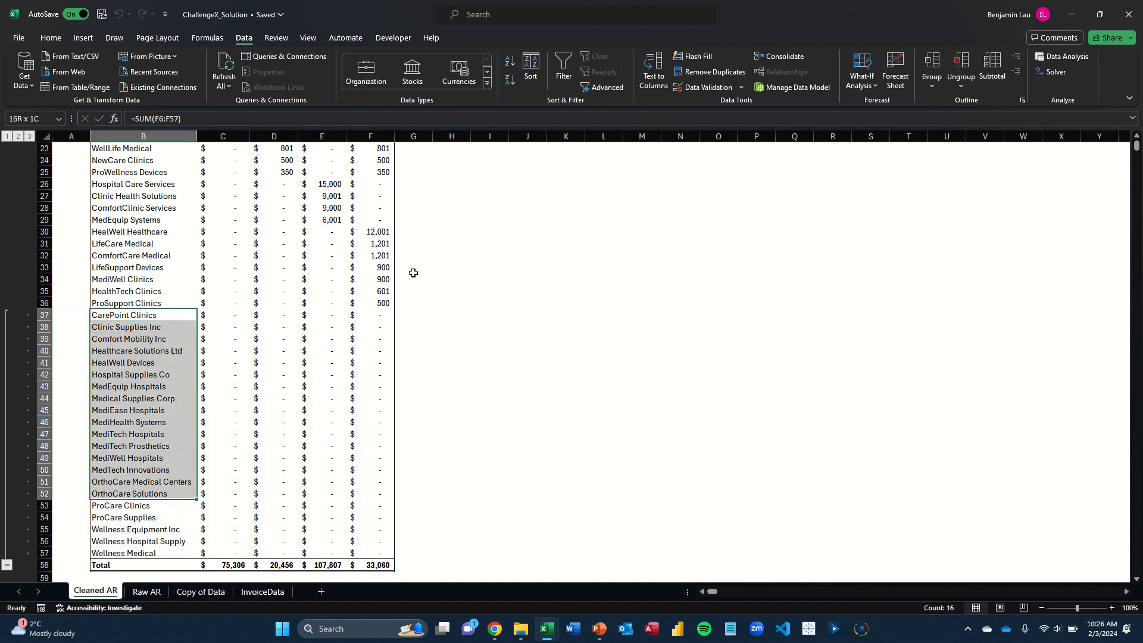
{"action": "key", "text": "shift+Right"}
{"action": "key", "text": "shift+Right"}
{"action": "key", "text": "shift+Right"}
{"action": "key", "text": "shift+Right"}
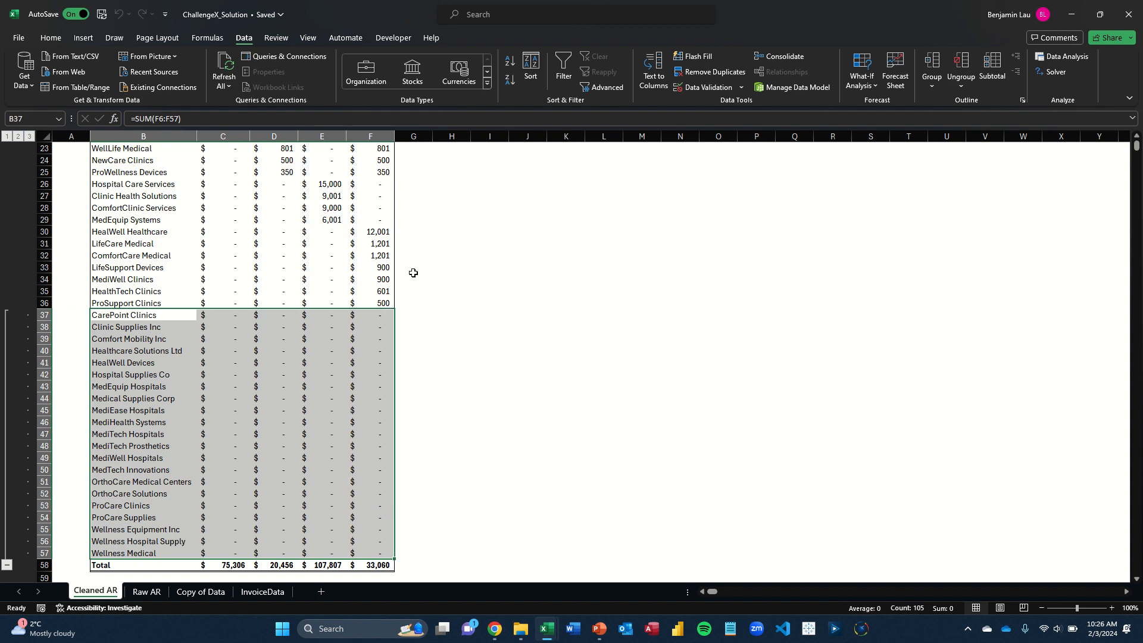
{"action": "key", "text": "alt"}
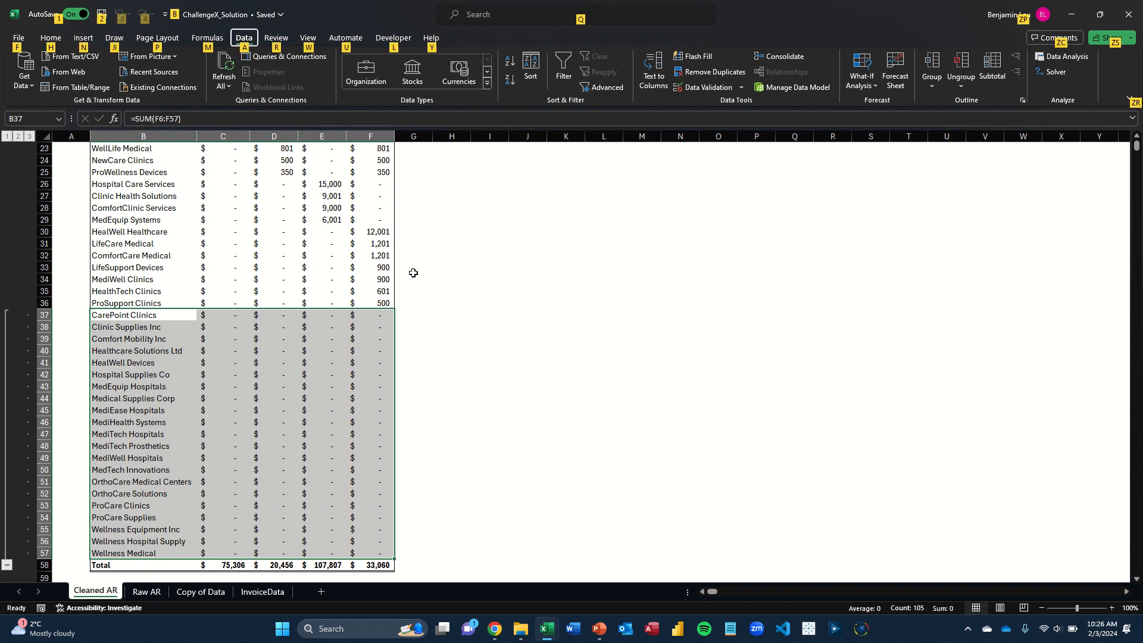
{"action": "key", "text": "h"}
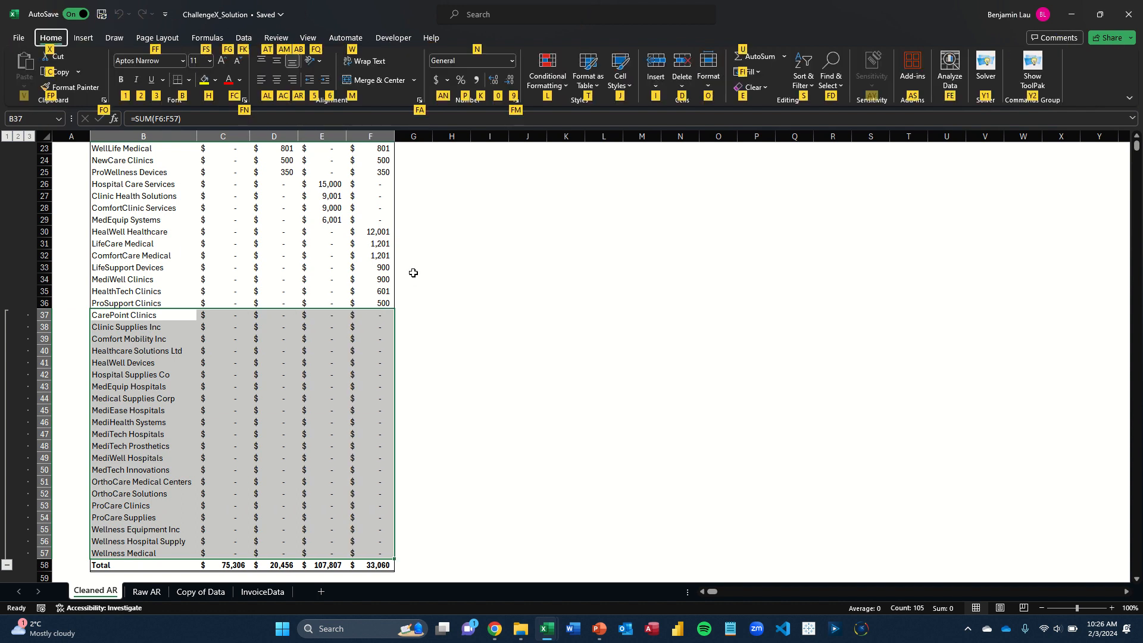
{"action": "key", "text": "Escape"}
{"action": "key", "text": "a"}
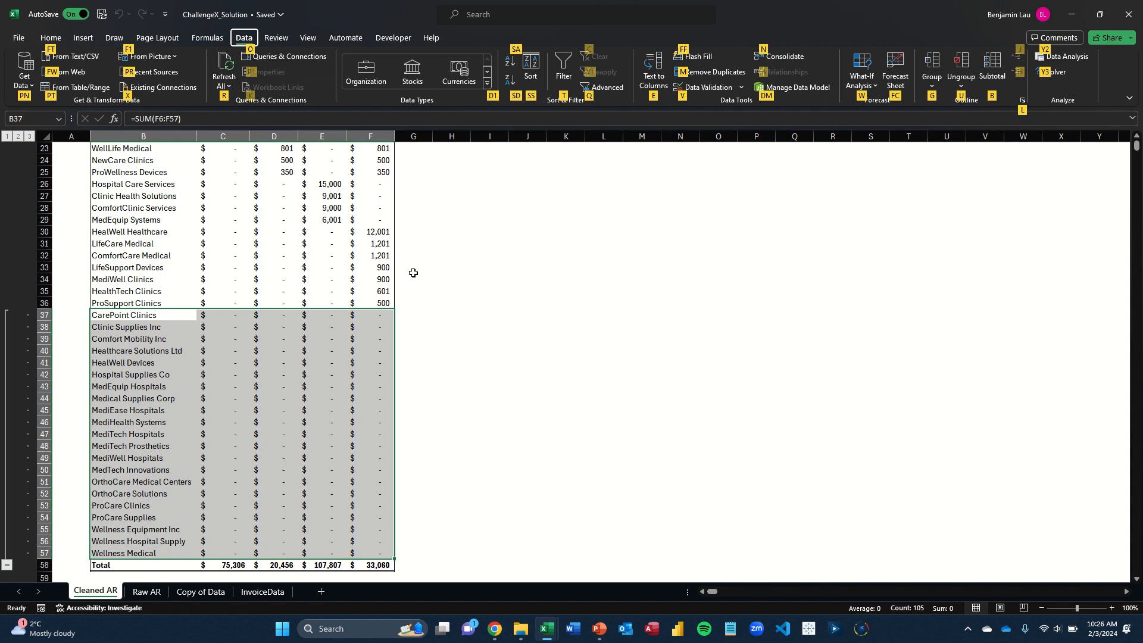
{"action": "key", "text": "Left"}
{"action": "key", "text": "Left"}
{"action": "key", "text": "Left"}
{"action": "key", "text": "Left"}
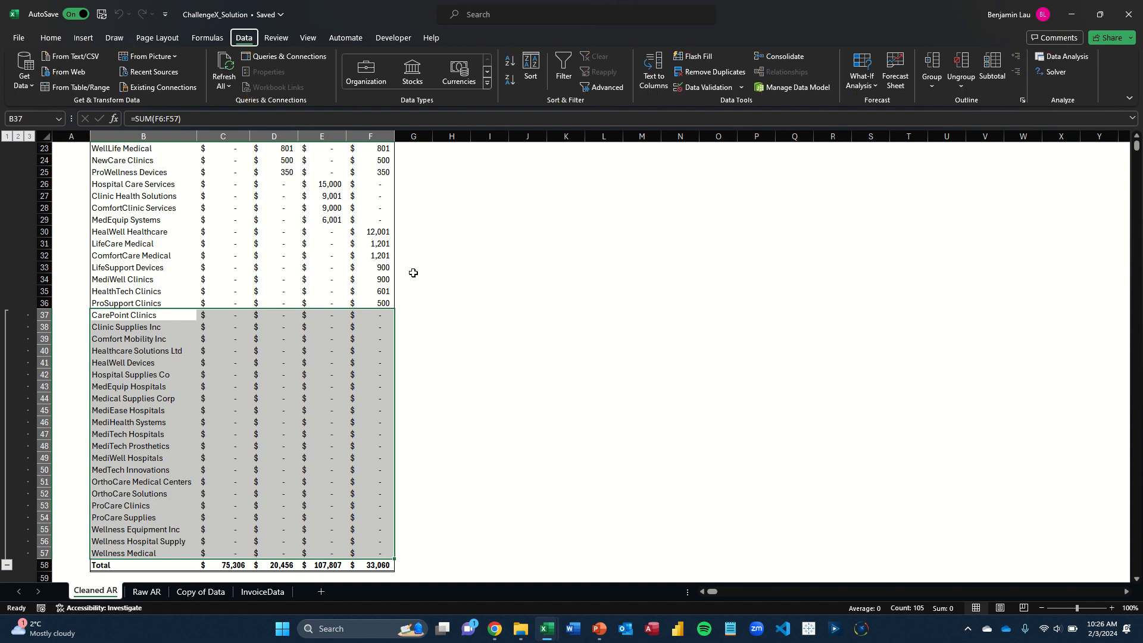
{"action": "key", "text": "Escape"}
Look over the grouped zero-balance customer rows, down to row 55 and back up to row 34
{"action": "key", "text": "Down"}
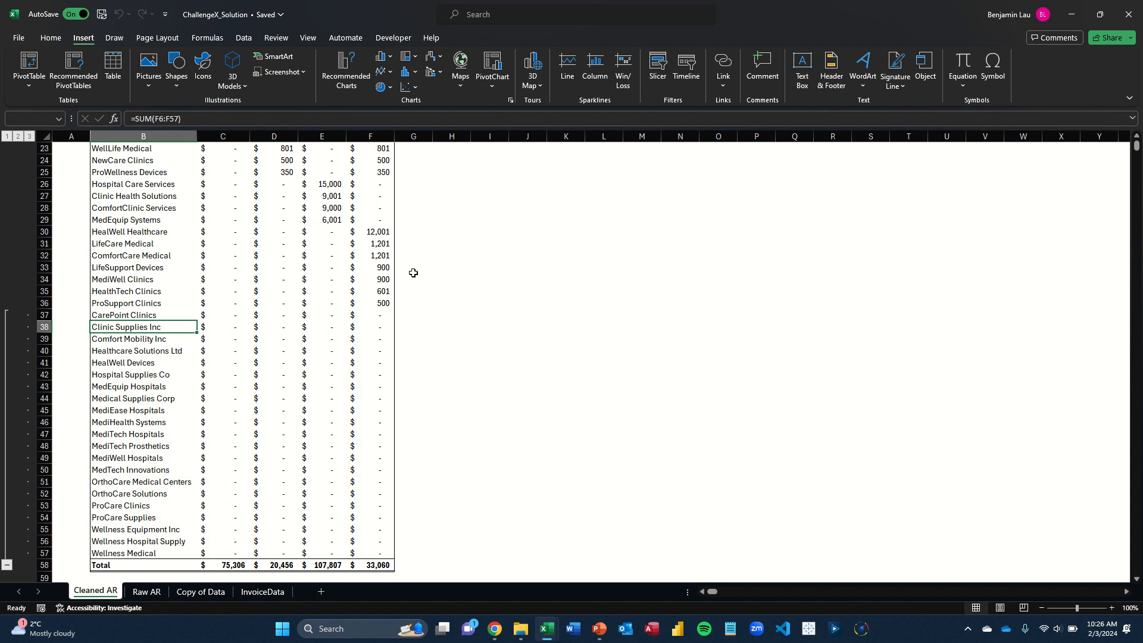
{"action": "key", "text": "Left"}
{"action": "key", "text": "Down"}
{"action": "key", "text": "Down"}
{"action": "key", "text": "Down"}
{"action": "key", "text": "Down"}
{"action": "key", "text": "Down"}
{"action": "key", "text": "Down"}
{"action": "key", "text": "Down"}
{"action": "key", "text": "Down"}
{"action": "key", "text": "Down"}
{"action": "key", "text": "Down"}
{"action": "key", "text": "Down"}
{"action": "key", "text": "Down"}
{"action": "key", "text": "Down"}
{"action": "key", "text": "Down"}
{"action": "key", "text": "Down"}
{"action": "key", "text": "Down"}
{"action": "key", "text": "Down"}
{"action": "key", "text": "Down"}
{"action": "key", "text": "Down"}
{"action": "key", "text": "Down"}
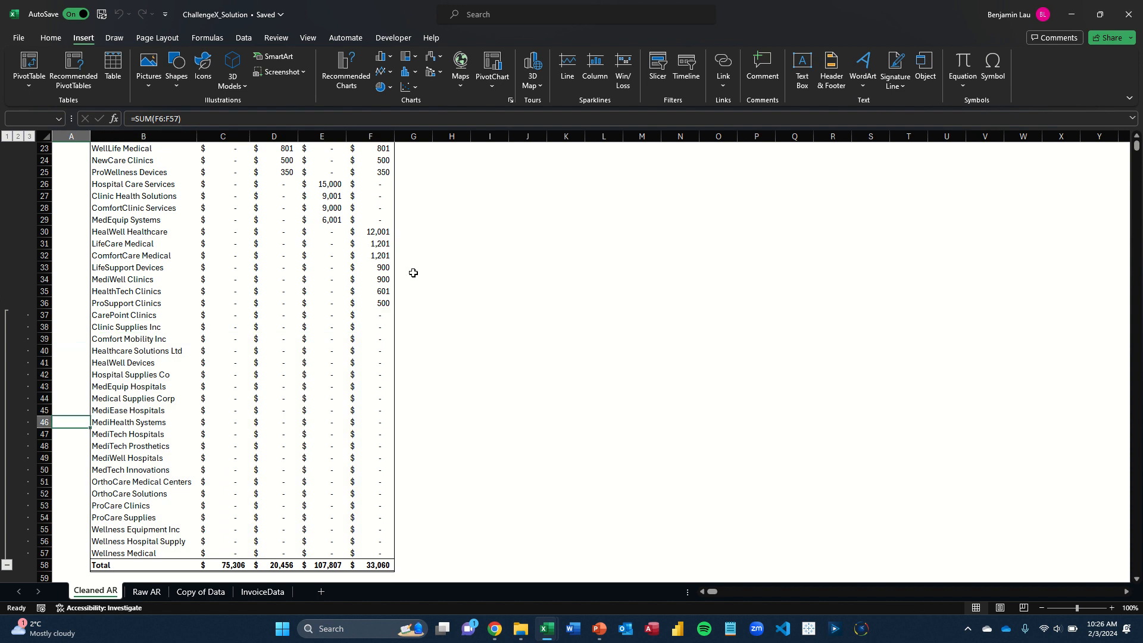
{"action": "key", "text": "Up"}
{"action": "key", "text": "Up"}
{"action": "key", "text": "Up"}
{"action": "key", "text": "Up"}
{"action": "key", "text": "Up"}
{"action": "key", "text": "Up"}
{"action": "key", "text": "Up"}
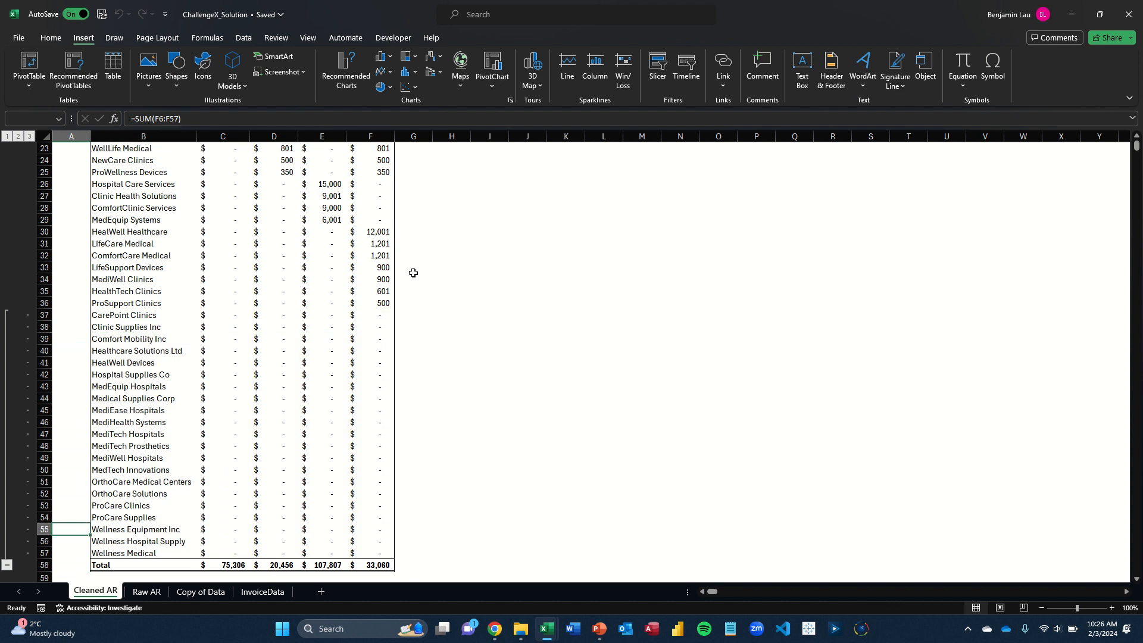
{"action": "key", "text": "Up"}
{"action": "key", "text": "Up"}
{"action": "key", "text": "Up"}
{"action": "key", "text": "Up"}
{"action": "key", "text": "Up"}
{"action": "key", "text": "Up"}
{"action": "key", "text": "Up"}
{"action": "key", "text": "Up"}
{"action": "key", "text": "Up"}
{"action": "key", "text": "Up"}
{"action": "key", "text": "Up"}
{"action": "key", "text": "Up"}
{"action": "key", "text": "Up"}
{"action": "key", "text": "Up"}
{"action": "key", "text": "Up"}
{"action": "key", "text": "Up"}
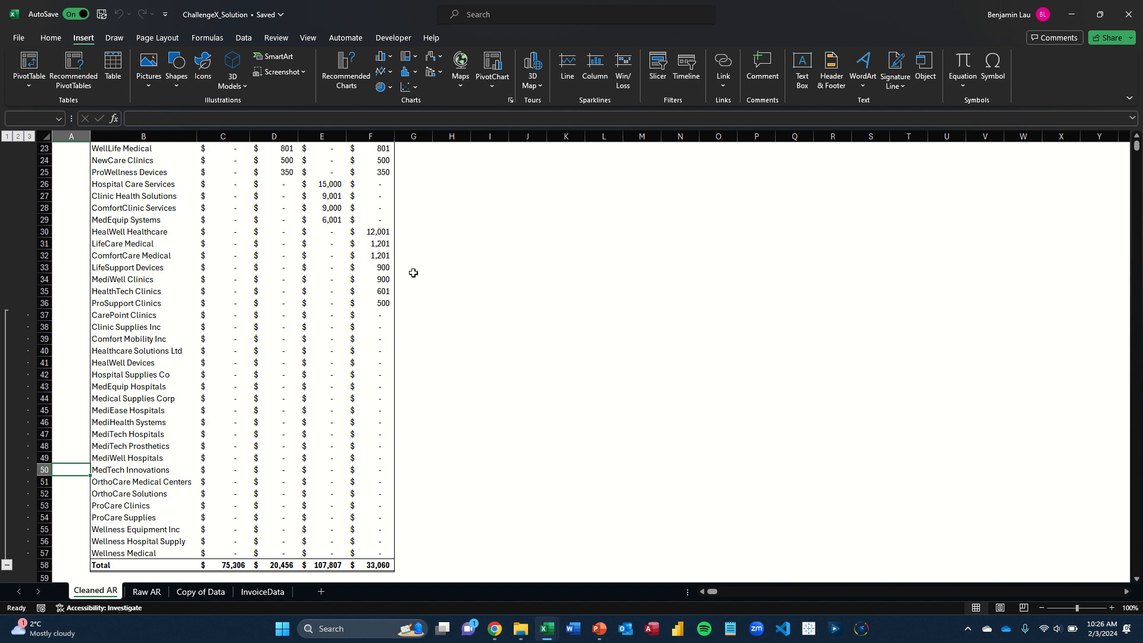
{"action": "key", "text": "Up"}
{"action": "key", "text": "Up"}
{"action": "key", "text": "Up"}
{"action": "key", "text": "Up"}
{"action": "key", "text": "Up"}
{"action": "key", "text": "Up"}
{"action": "key", "text": "Up"}
{"action": "key", "text": "Up"}
{"action": "key", "text": "Up"}
{"action": "key", "text": "Up"}
{"action": "key", "text": "Up"}
{"action": "key", "text": "Up"}
{"action": "key", "text": "Up"}
{"action": "key", "text": "Up"}
{"action": "key", "text": "Up"}
{"action": "key", "text": "Up"}
{"action": "key", "text": "Up"}
{"action": "key", "text": "Up"}
{"action": "key", "text": "Up"}
{"action": "key", "text": "Up"}
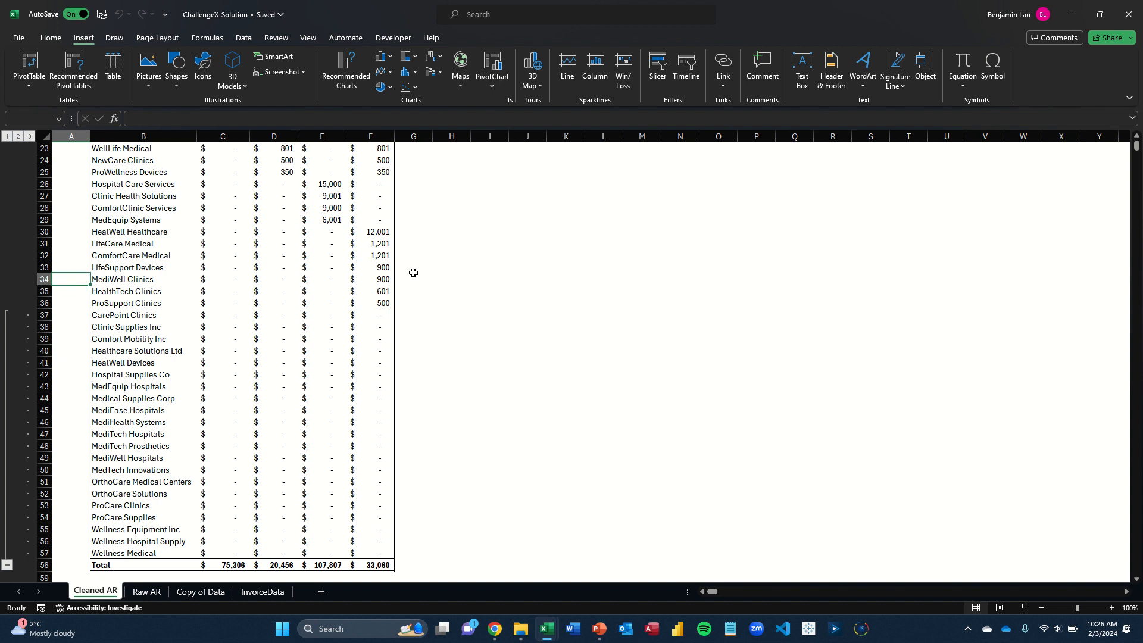
Review the top of the aging table, from the report title to the LifeCare Hospitals 31 - 60 amount
{"action": "key", "text": "Right"}
{"action": "key", "text": "Down"}
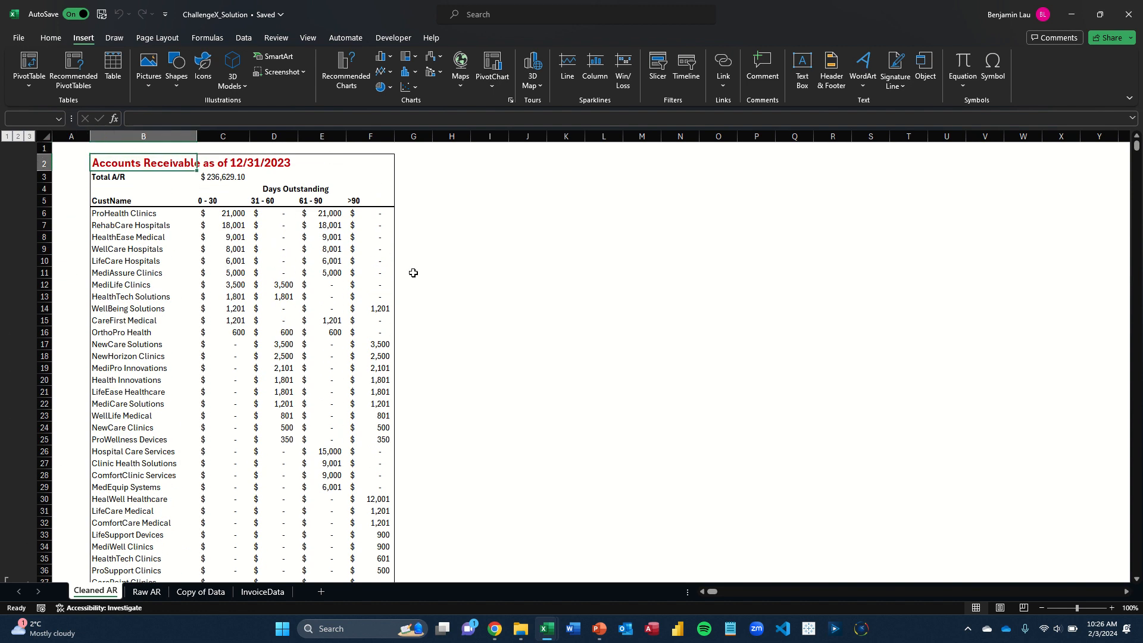
{"action": "key", "text": "Down"}
{"action": "key", "text": "Right"}
{"action": "key", "text": "Down"}
{"action": "key", "text": "Down"}
{"action": "key", "text": "Down"}
{"action": "key", "text": "Down"}
{"action": "key", "text": "Down"}
{"action": "key", "text": "Down"}
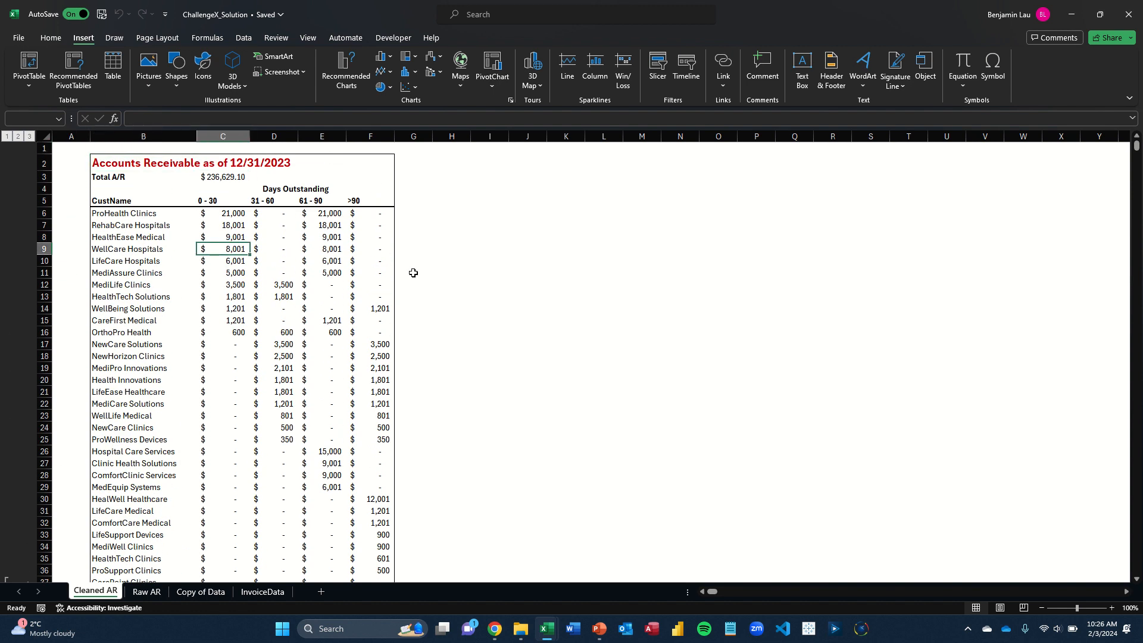
{"action": "key", "text": "Right"}
{"action": "key", "text": "Down"}
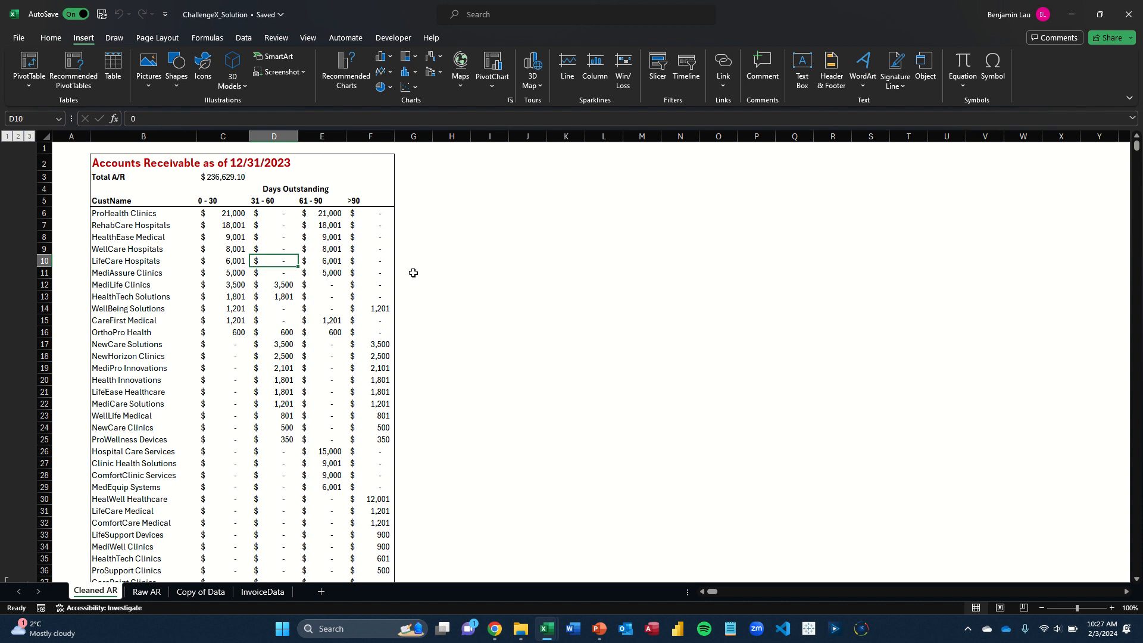
Switch to the Visual Basic editor to view the If_You_Use_Your_Mouse macro and return to the workbook
{"action": "right_click", "coordinate": [413, 272]}
{"action": "key", "text": "Escape"}
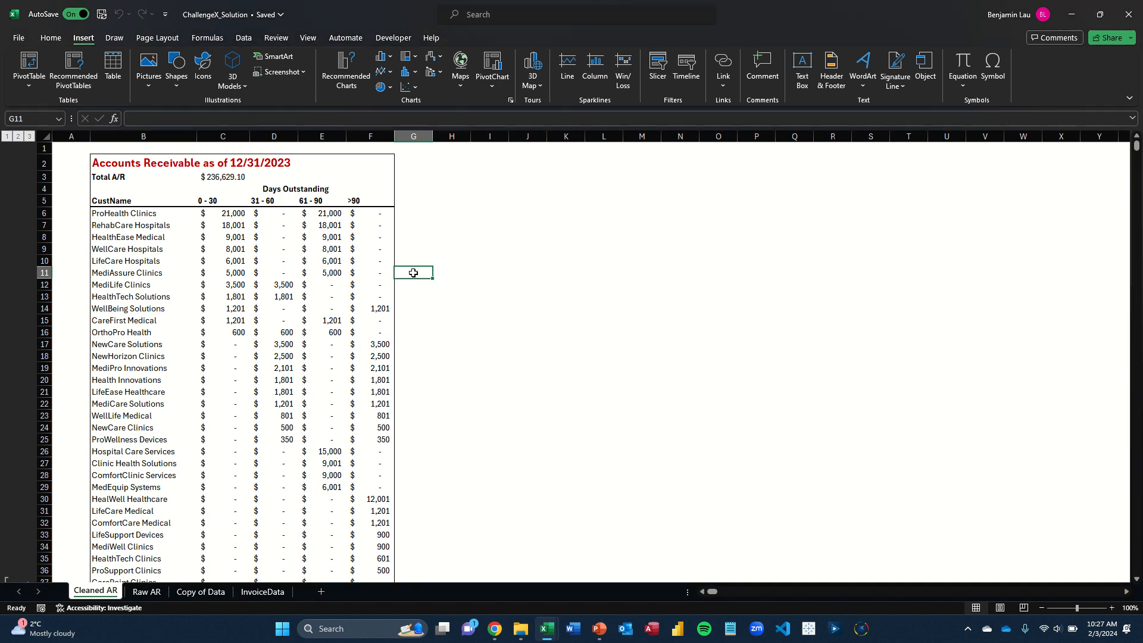
{"action": "key", "text": "alt+Tab"}
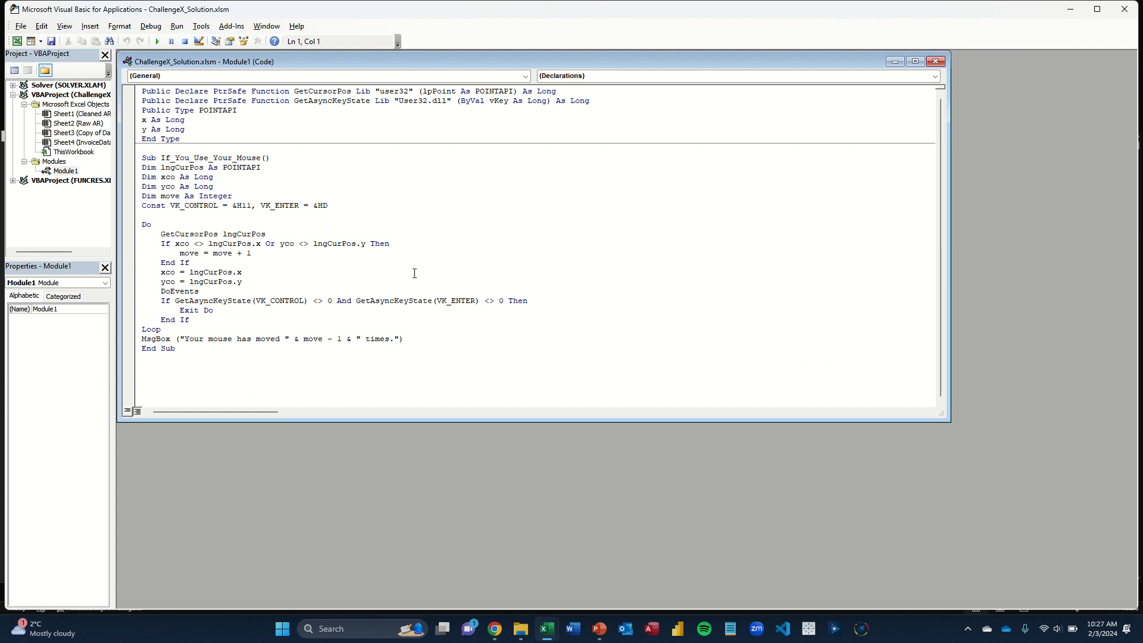
{"action": "key", "text": "alt+Tab"}
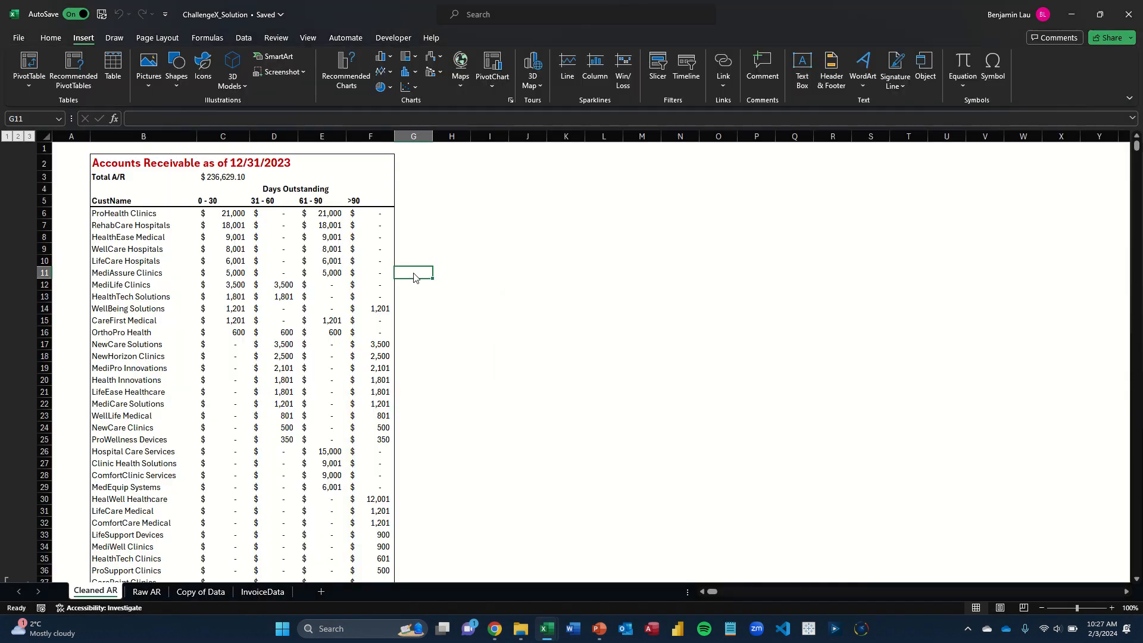
{"action": "key", "text": "ctrl+shift+a"}
{"action": "key", "text": "Return"}
Examine the aging bucket amounts on the Raw AR sheet, selecting the 0 - 30 column, and return to Cleaned AR
{"action": "key", "text": "ctrl+Page_Down"}
{"action": "key", "text": "ctrl+Page_Down"}
{"action": "key", "text": "ctrl+Page_Up"}
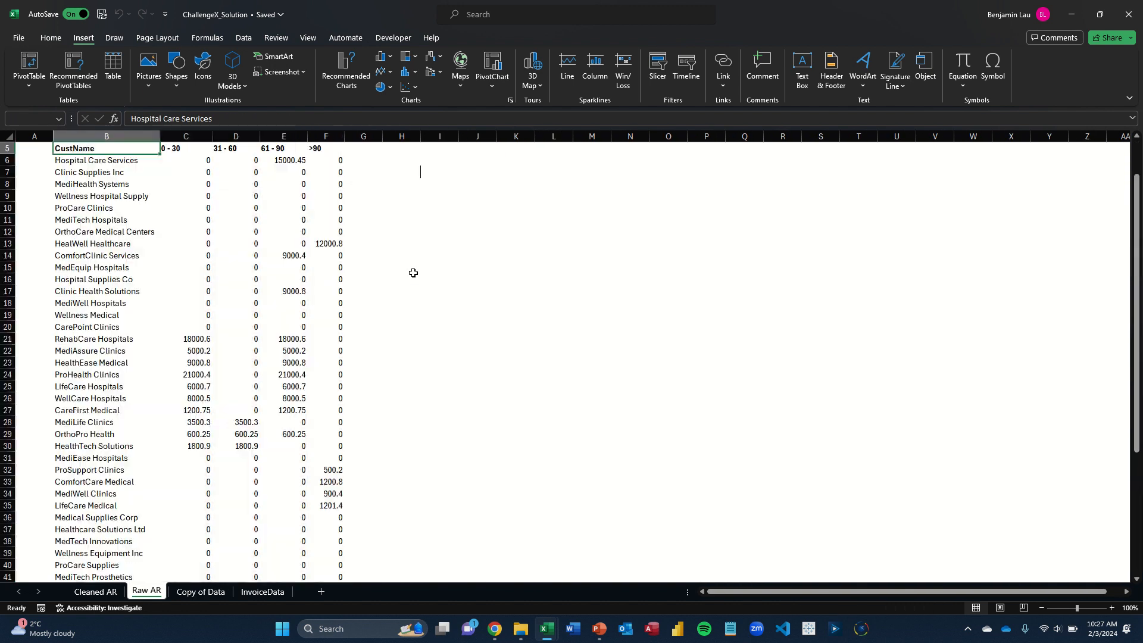
{"action": "key", "text": "Up"}
{"action": "key", "text": "Right"}
{"action": "key", "text": "Down"}
{"action": "key", "text": "ctrl+shift+Down"}
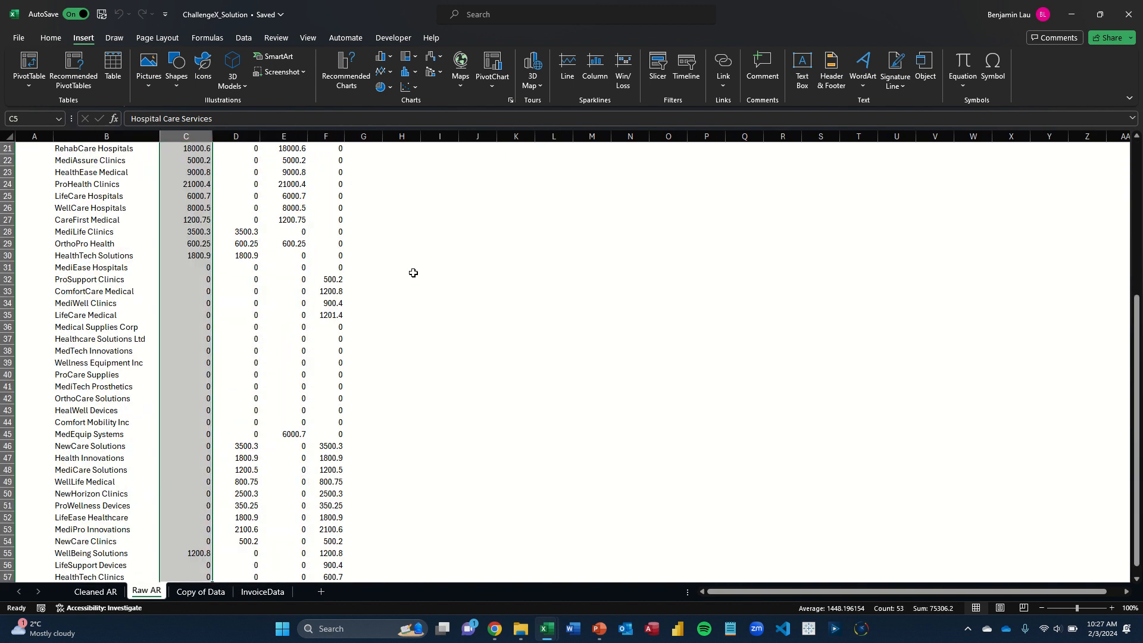
{"action": "key", "text": "Right"}
{"action": "key", "text": "ctrl+shift+Down"}
{"action": "key", "text": "Up"}
{"action": "key", "text": "ctrl+Page_Up"}
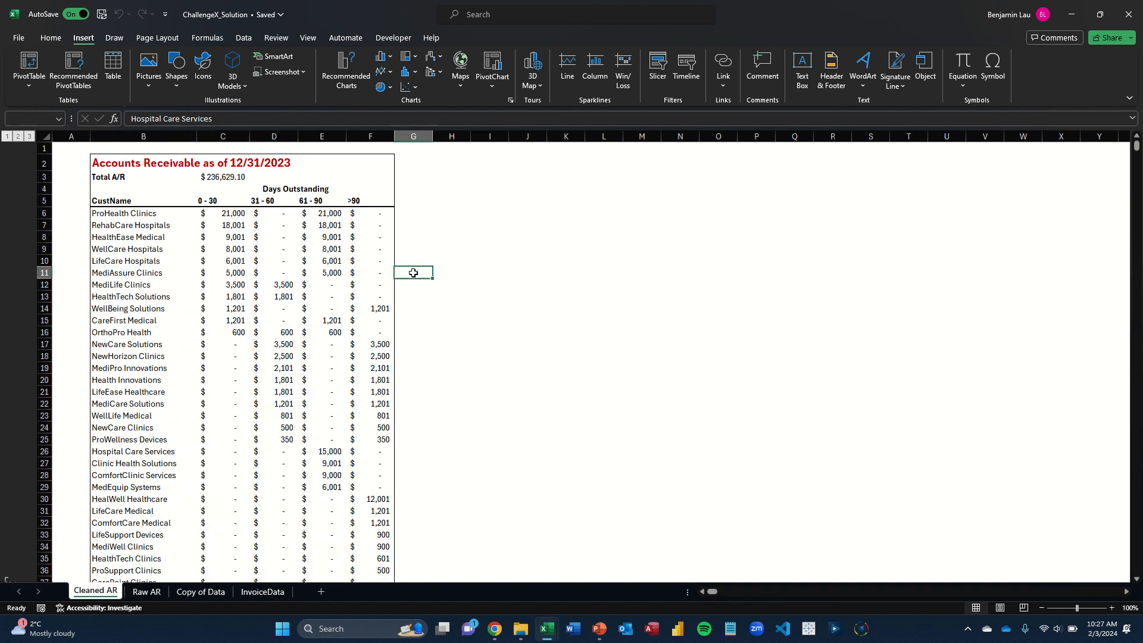
Look over the source records on the InvoiceData sheet and return to the Copy of Data sheet
{"action": "key", "text": "Right"}
{"action": "key", "text": "Right"}
{"action": "key", "text": "ctrl+Page_Down"}
{"action": "key", "text": "ctrl+Page_Down"}
{"action": "key", "text": "ctrl+Page_Down"}
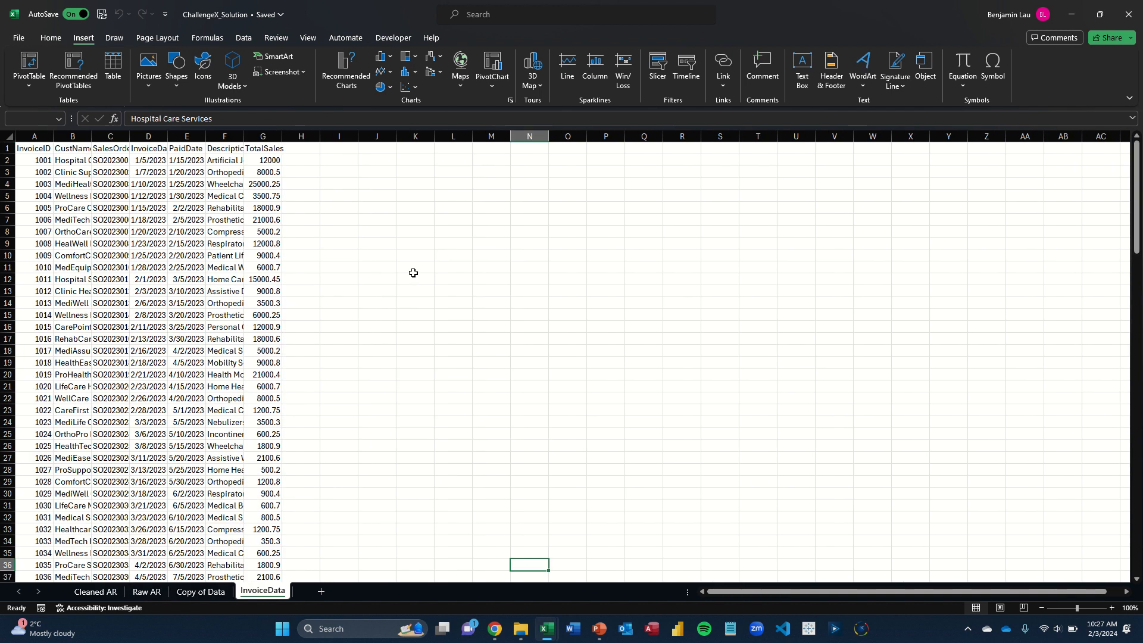
{"action": "key", "text": "Left"}
{"action": "key", "text": "Left"}
{"action": "key", "text": "Left"}
{"action": "key", "text": "Left"}
{"action": "key", "text": "Left"}
{"action": "key", "text": "Left"}
{"action": "key", "text": "ctrl+Page_Up"}
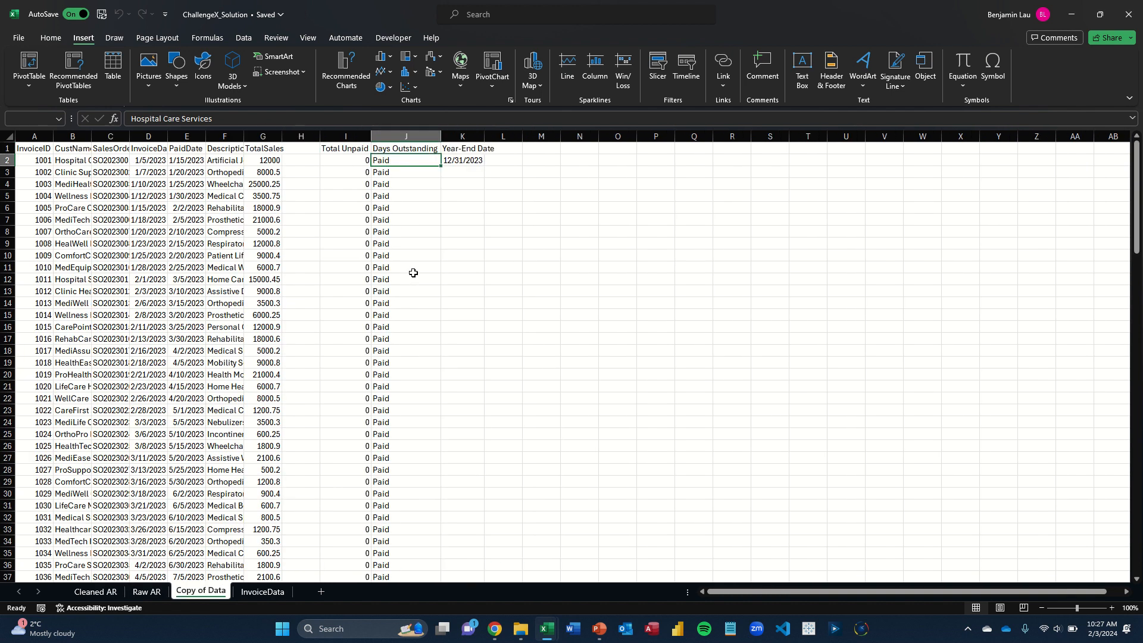
Examine the Days Outstanding and Total Unpaid IF formulas in row 2 of Copy of Data without changing them
{"action": "key", "text": "ctrl+Page_Up"}
{"action": "key", "text": "ctrl+Page_Down"}
{"action": "key", "text": "F2"}
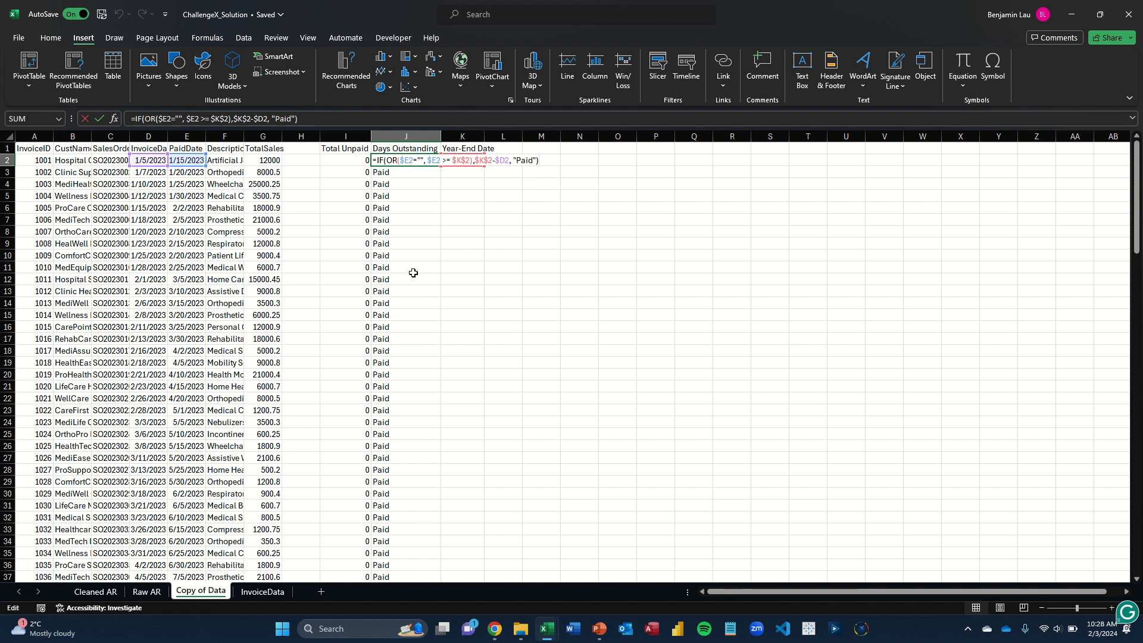
{"action": "key", "text": "Escape"}
{"action": "key", "text": "F2"}
{"action": "key", "text": "Escape"}
{"action": "key", "text": "ctrl+Page_Up"}
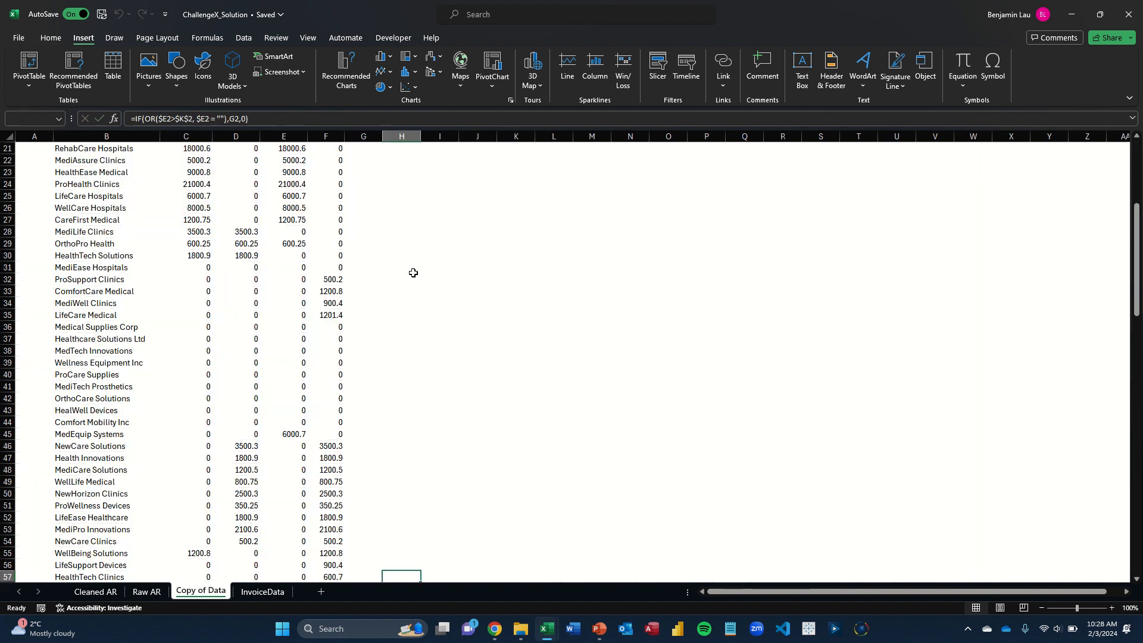
Return to Cleaned AR and review the aging table's sort levels for columns C, D, E, F and B
{"action": "key", "text": "ctrl+Page_Up"}
{"action": "key", "text": "ctrl+Left"}
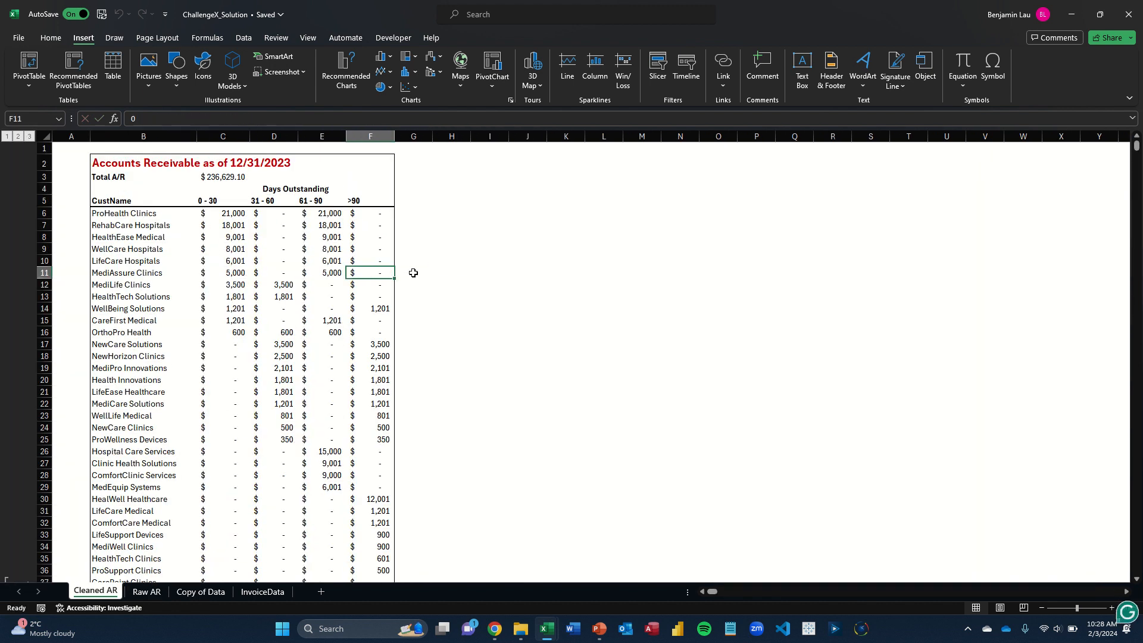
{"action": "key", "text": "ctrl+Left"}
{"action": "key", "text": "alt"}
{"action": "key", "text": "a"}
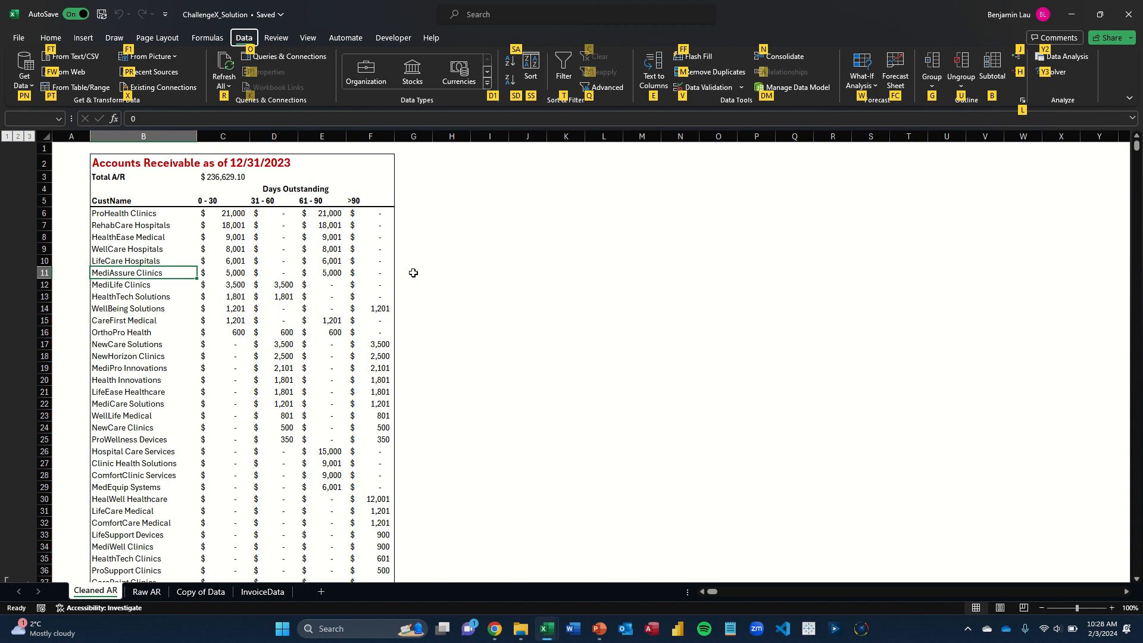
{"action": "key", "text": "s"}
{"action": "key", "text": "s"}
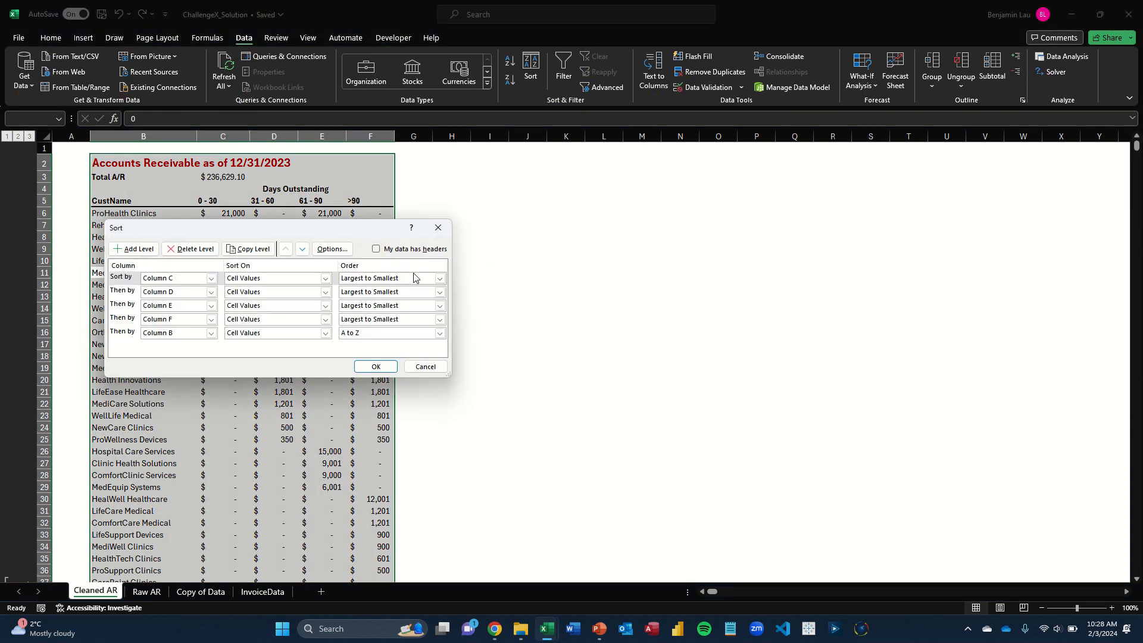
{"action": "key", "text": "Return"}
Show the Group and Auto Outline commands and close them without applying either
{"action": "key", "text": "alt"}
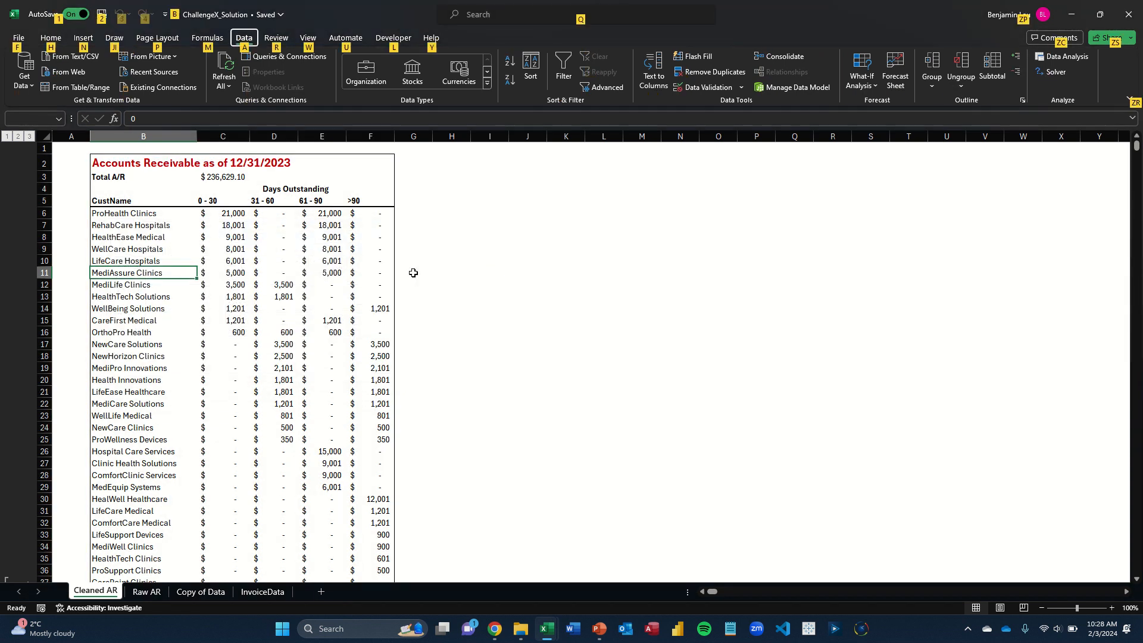
{"action": "key", "text": "a"}
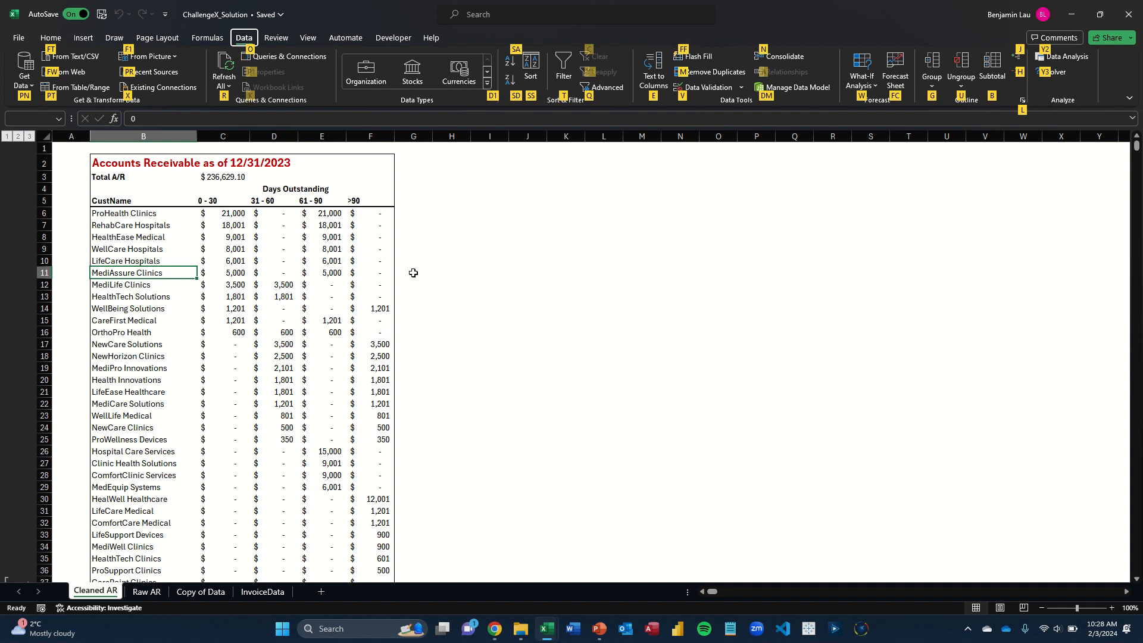
{"action": "key", "text": "g"}
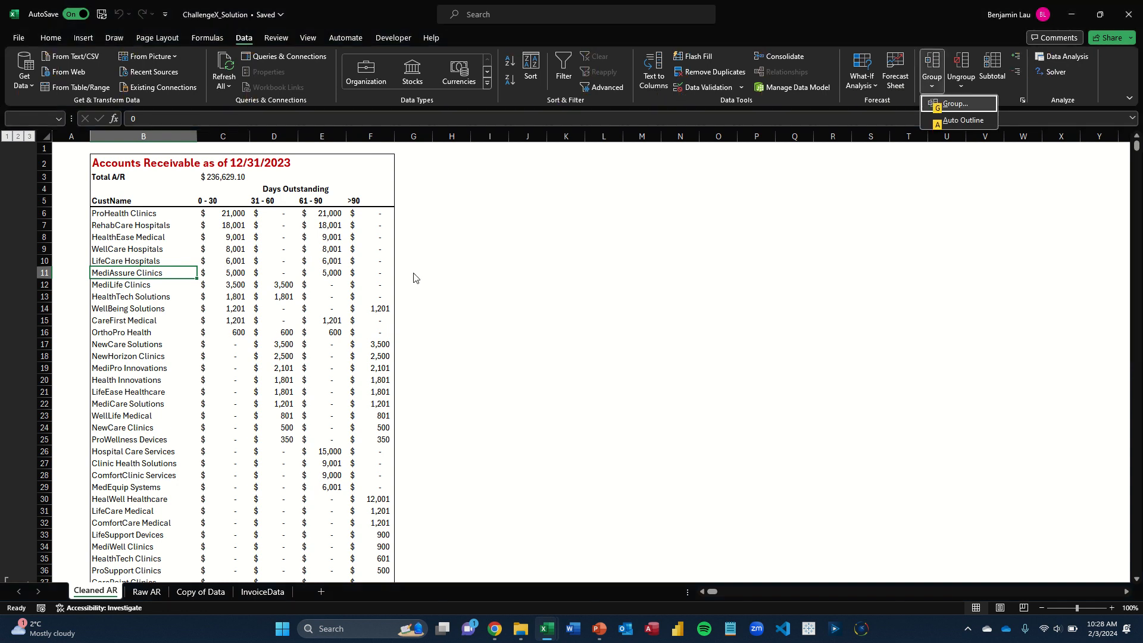
{"action": "key", "text": "Escape"}
{"action": "key", "text": "Escape"}
{"action": "key", "text": "Escape"}
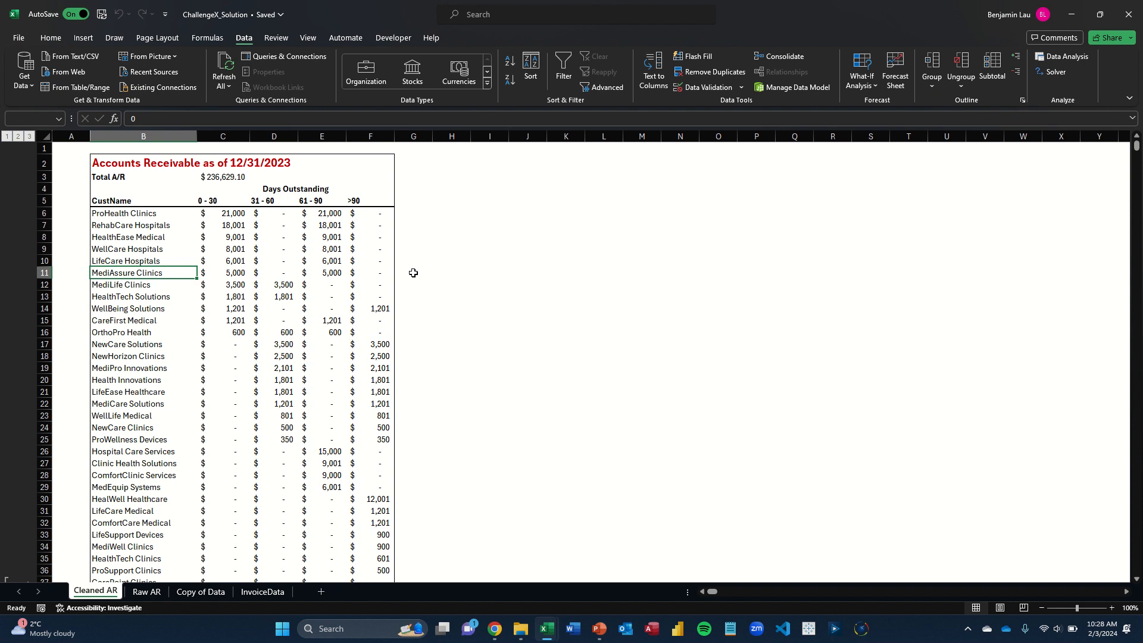
Stop the mouse movement counting macro and dismiss its result message
{"action": "key", "text": "ctrl+shift+m"}
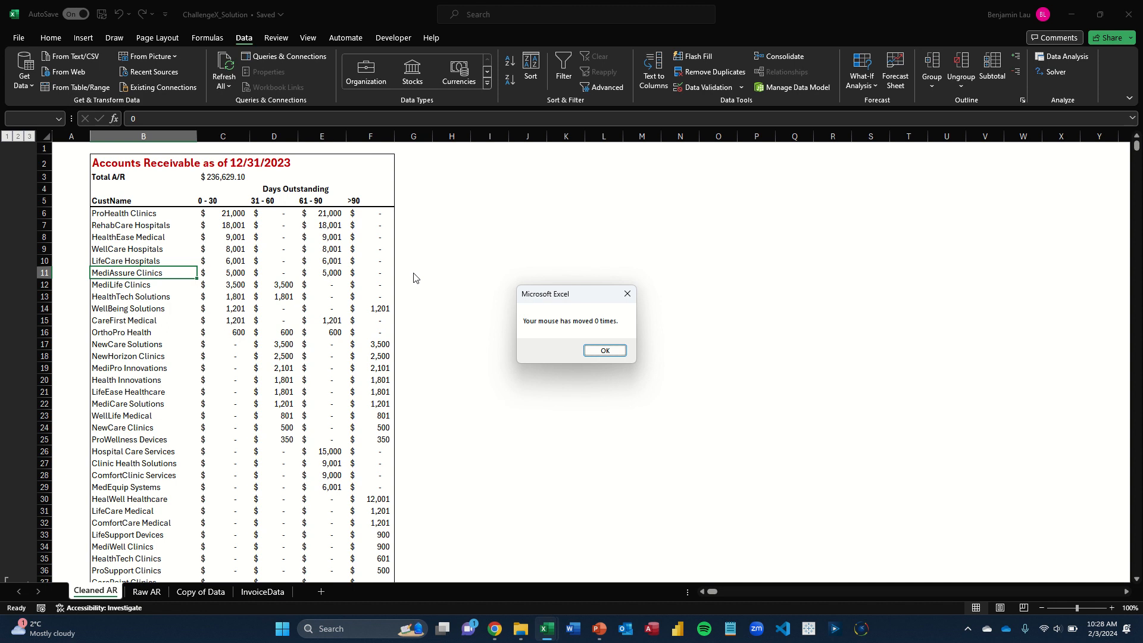
{"action": "key", "text": "Return"}
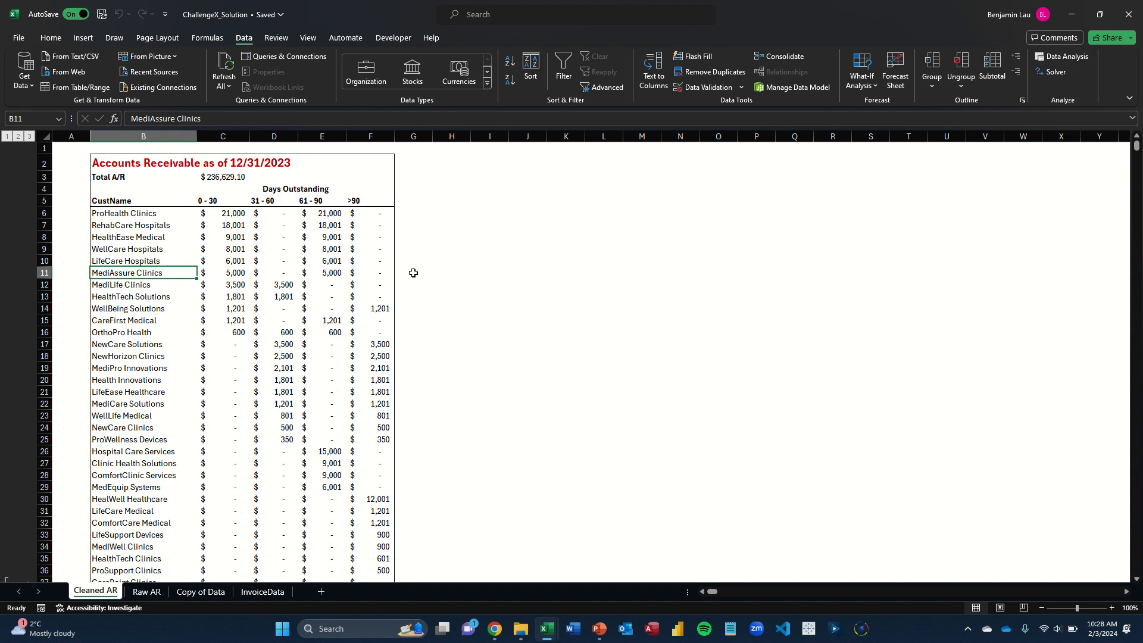